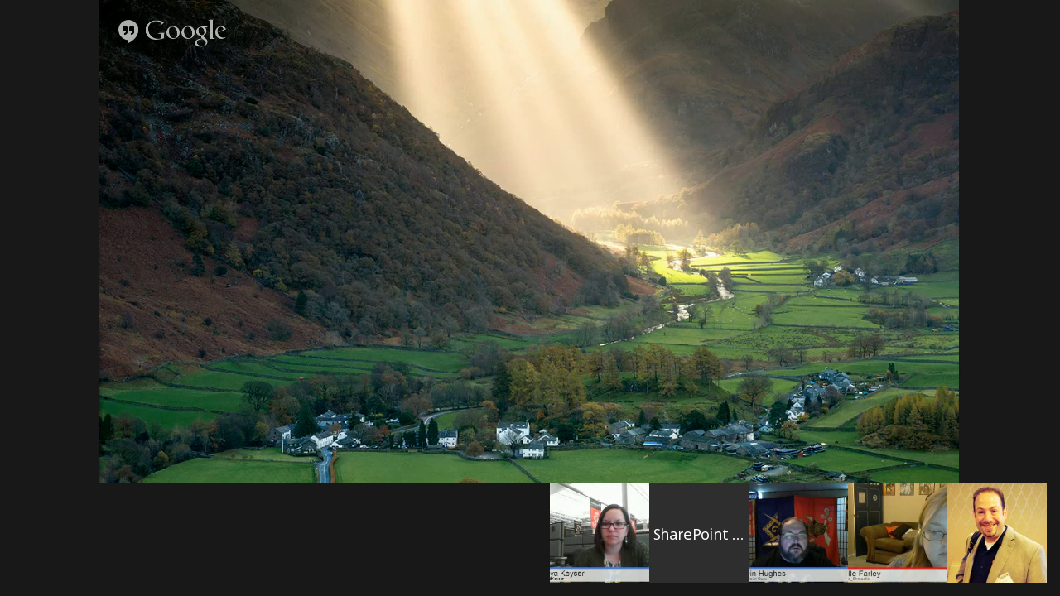
pyautogui.moveTo(957, 10); pyautogui.dragTo(784, 1)
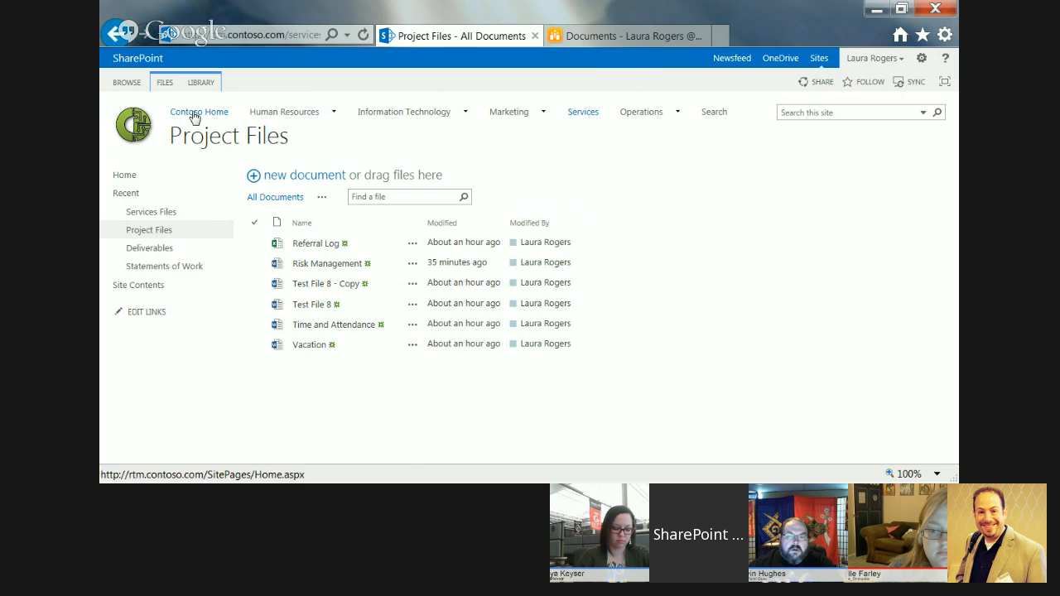
pyautogui.moveTo(409, 117)
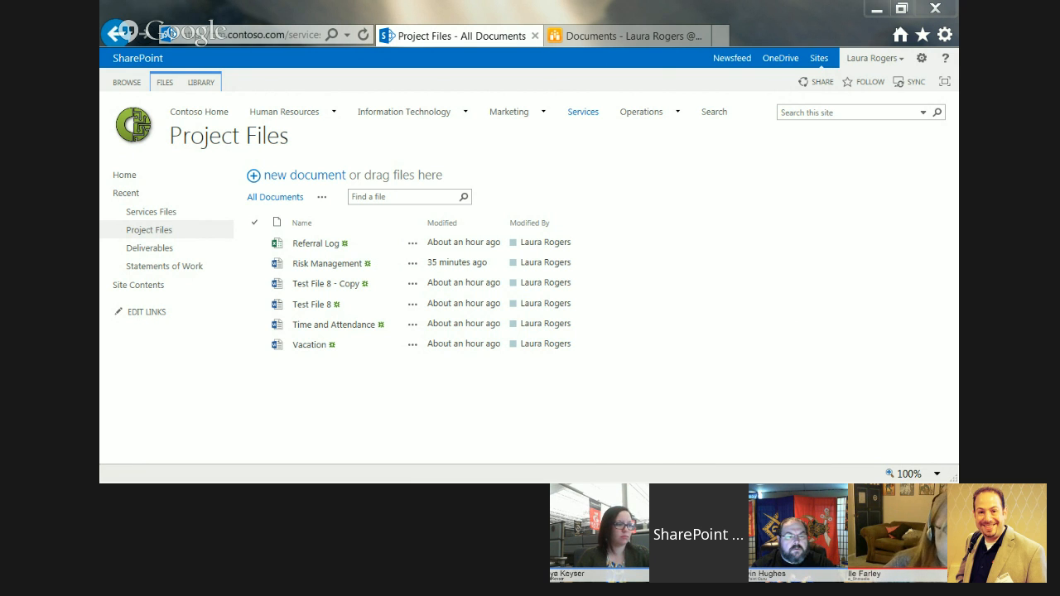
pyautogui.moveTo(100, 22); pyautogui.dragTo(420, 1)
# In SharePoint Designer, refresh the Services site and open the Services Files library's All Documents view for editing.
pyautogui.click(201, 9)
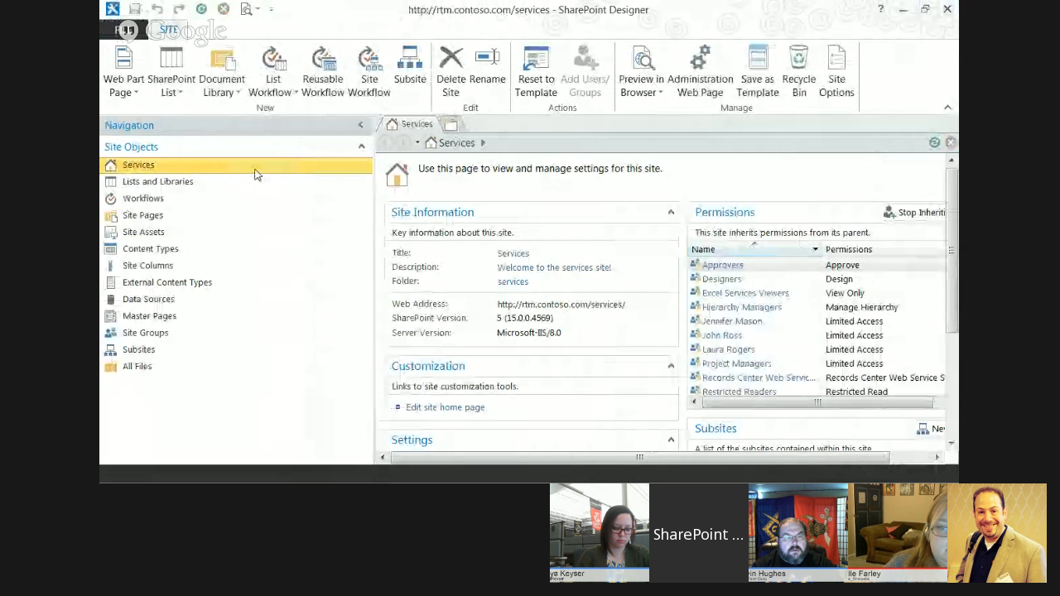
pyautogui.click(183, 191)
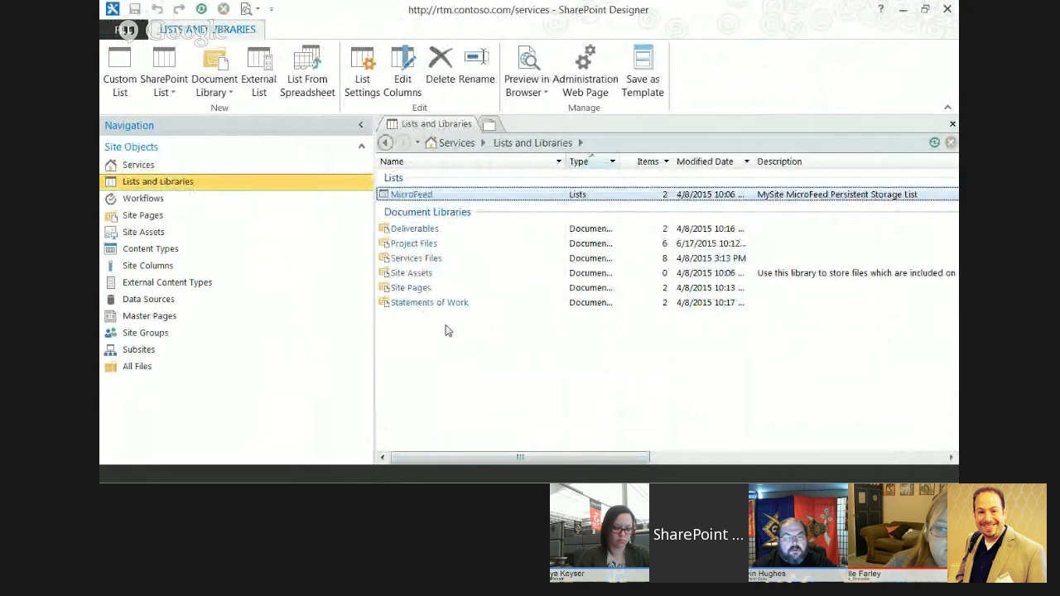
pyautogui.click(425, 259)
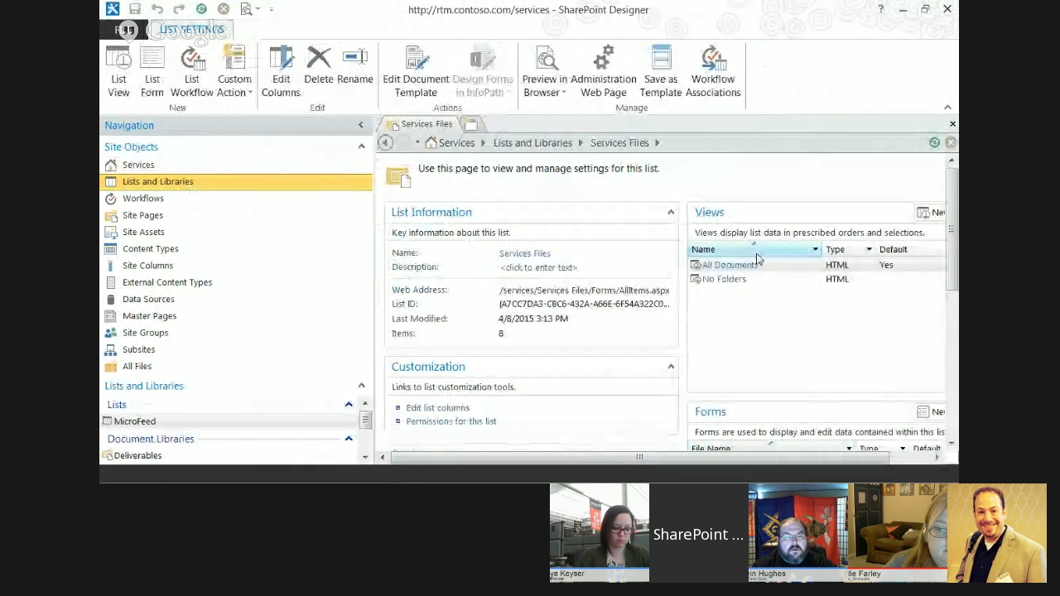
pyautogui.click(748, 267)
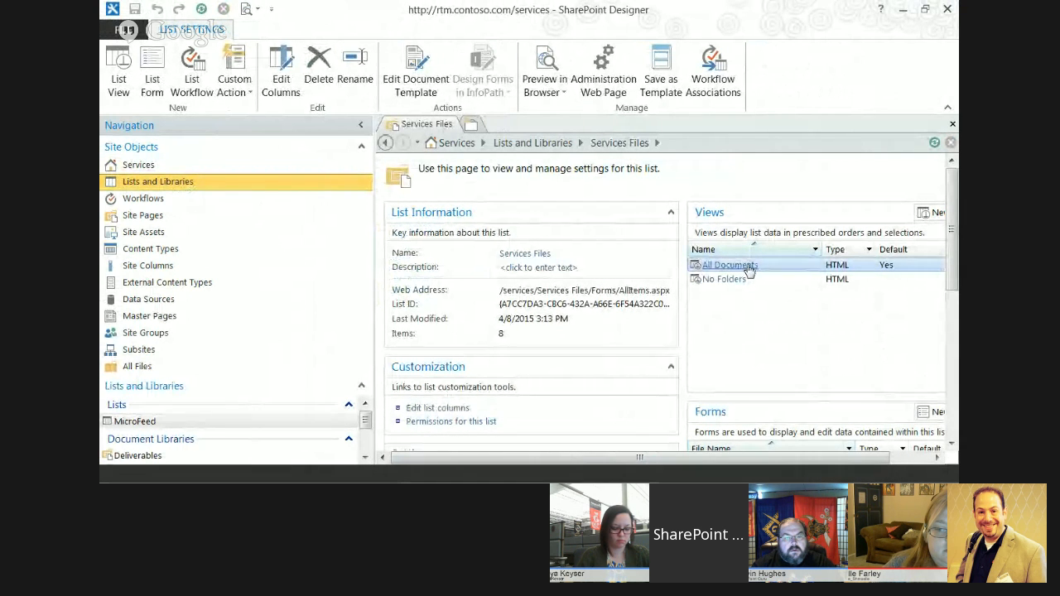
pyautogui.click(747, 266)
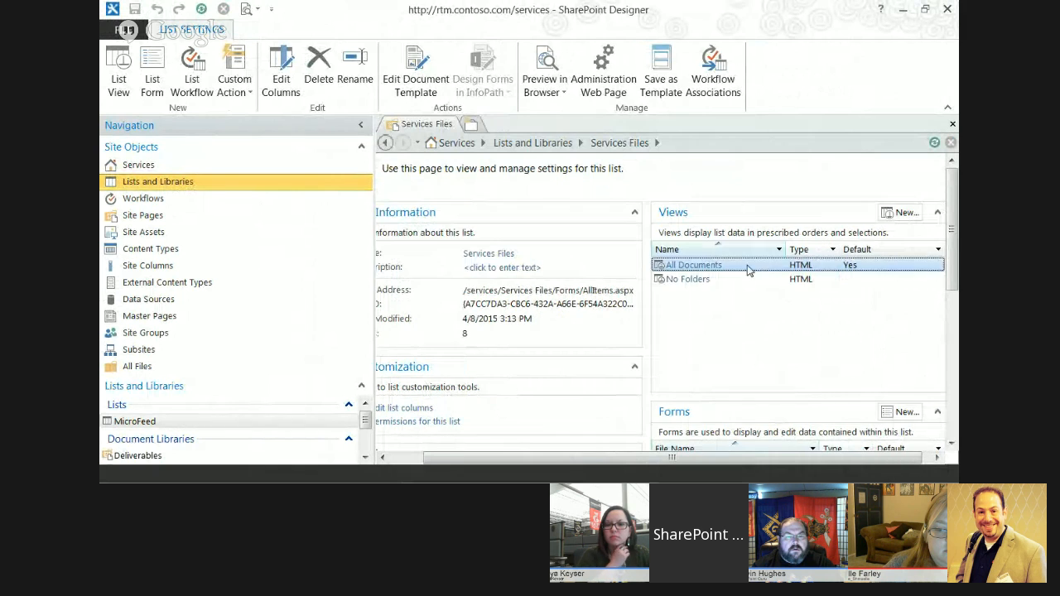
pyautogui.click(693, 265)
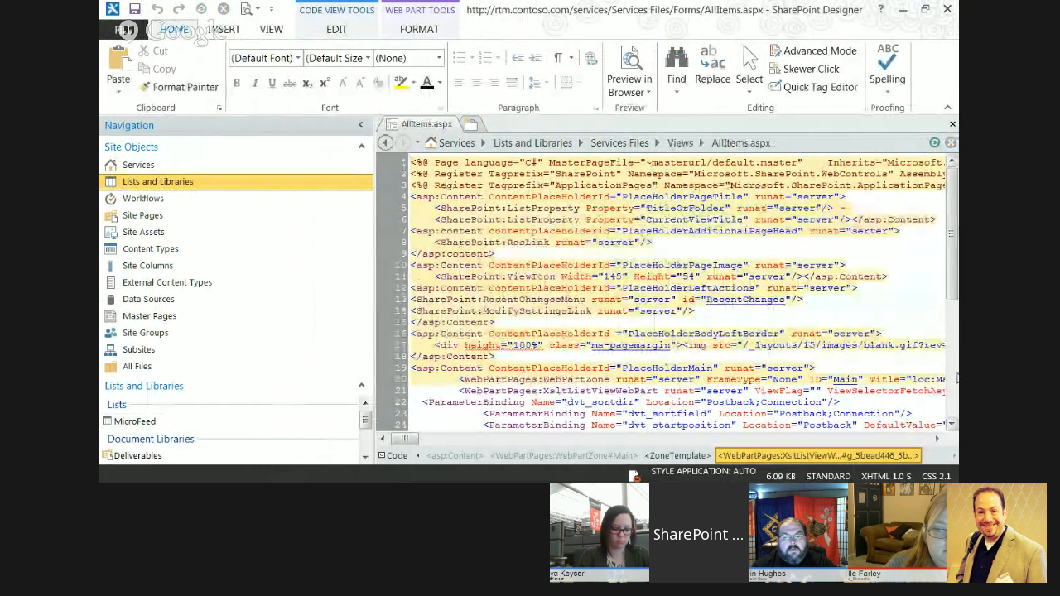
# Review the code of the view page AllItems.aspx, close it and return to the SharePoint site in the browser.
pyautogui.scroll(-7, 952, 343)
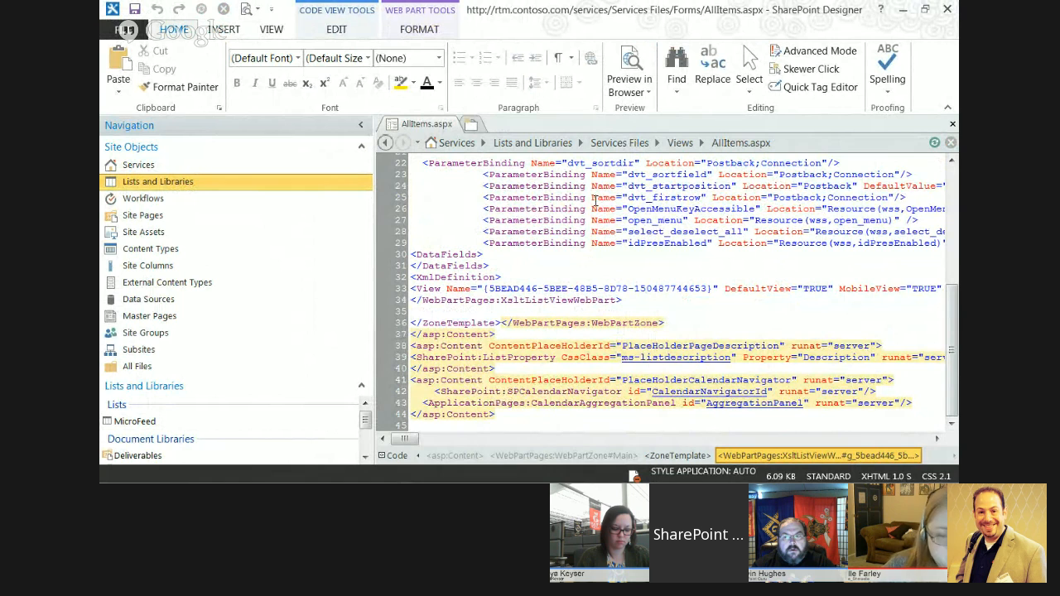
pyautogui.click(952, 124)
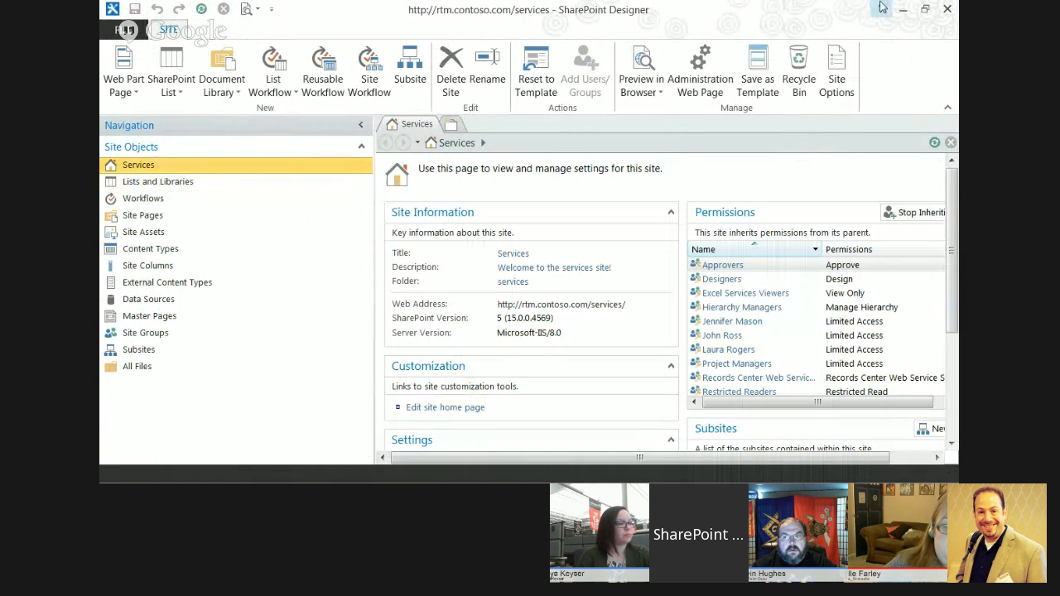
pyautogui.click(902, 9)
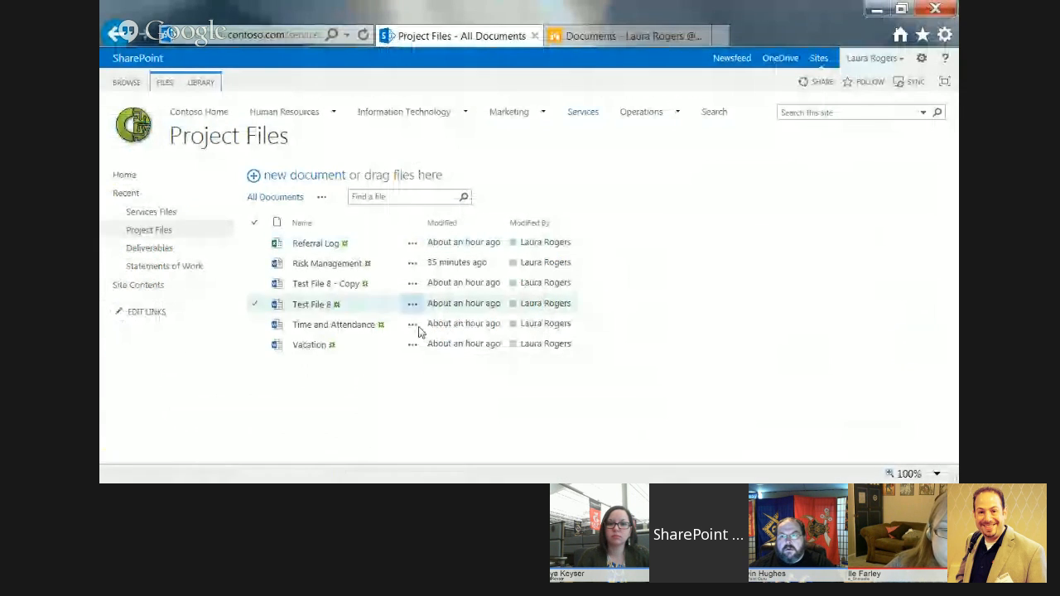
# Start a new standard view in the Project Files library and name it "old school".
pyautogui.click(162, 230)
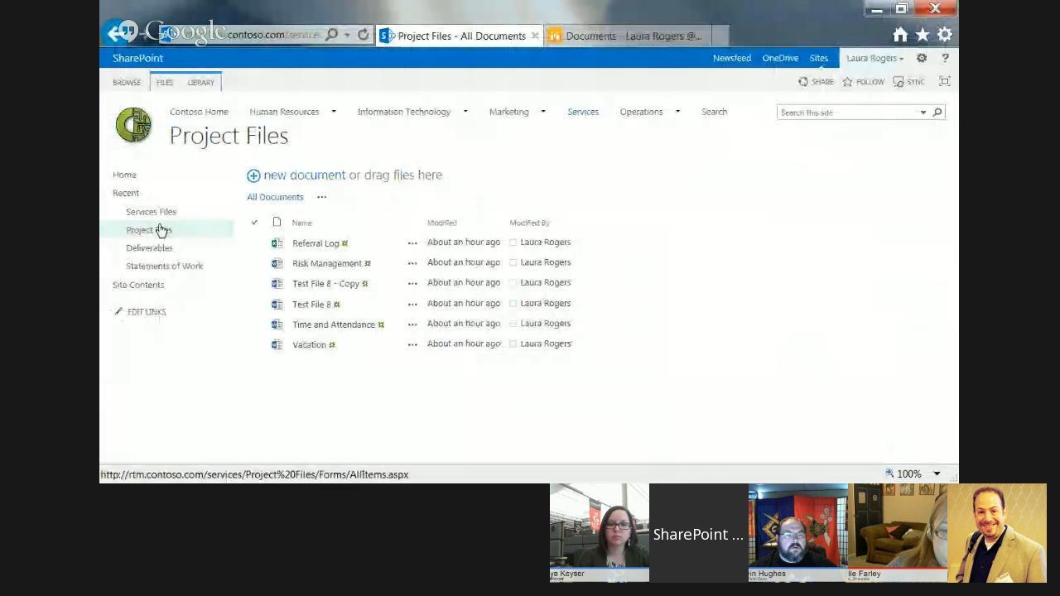
pyautogui.click(168, 213)
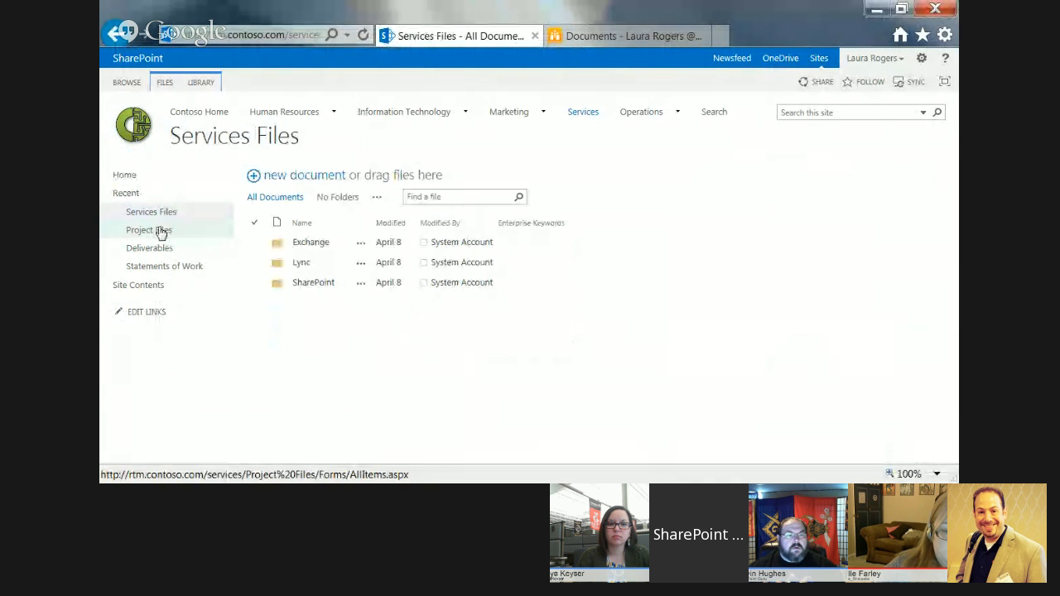
pyautogui.click(161, 231)
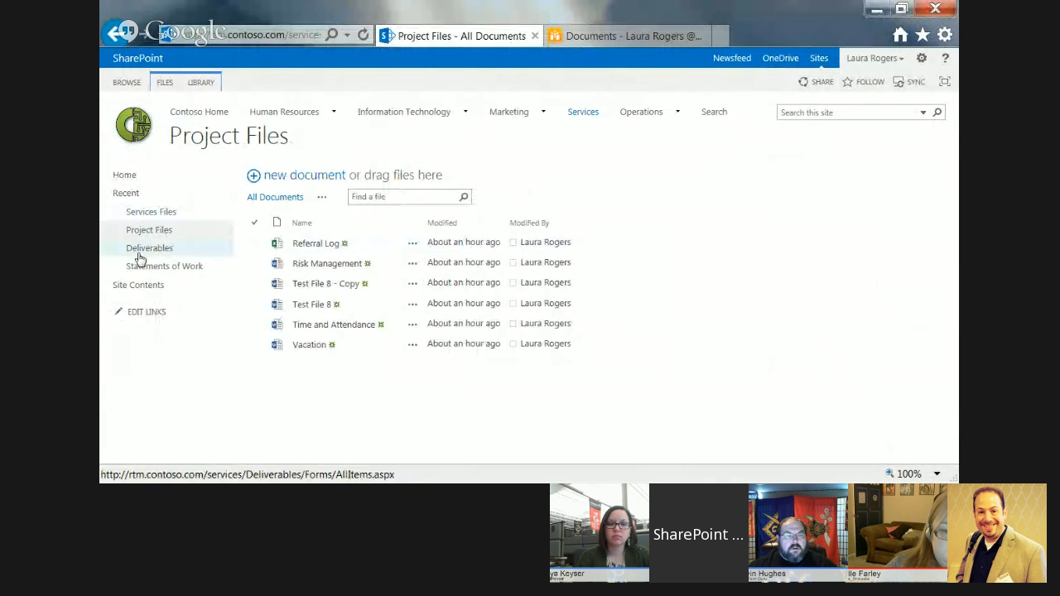
pyautogui.click(322, 201)
pyautogui.click(346, 236)
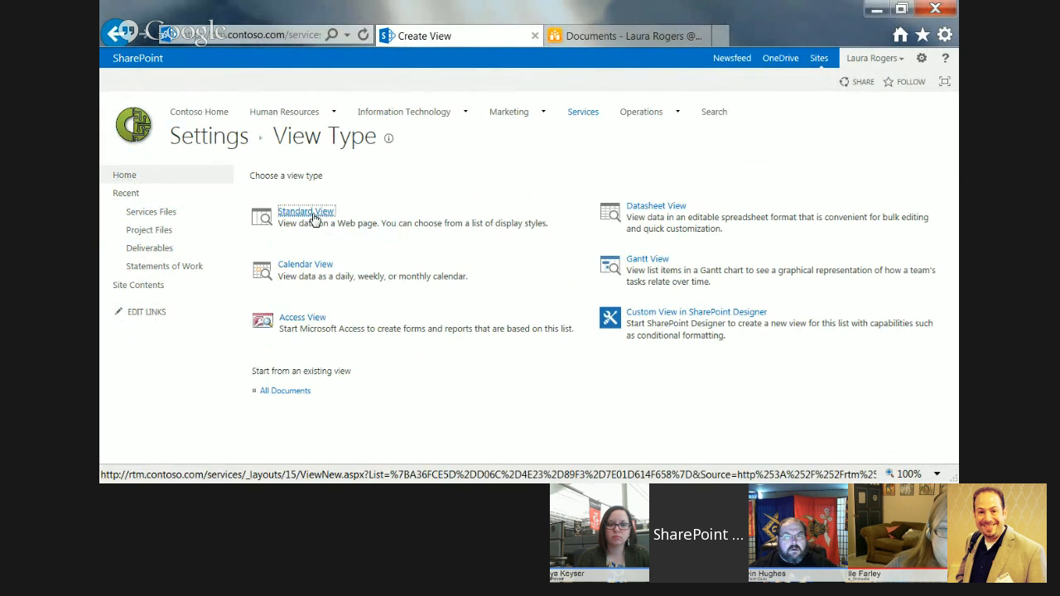
pyautogui.click(315, 213)
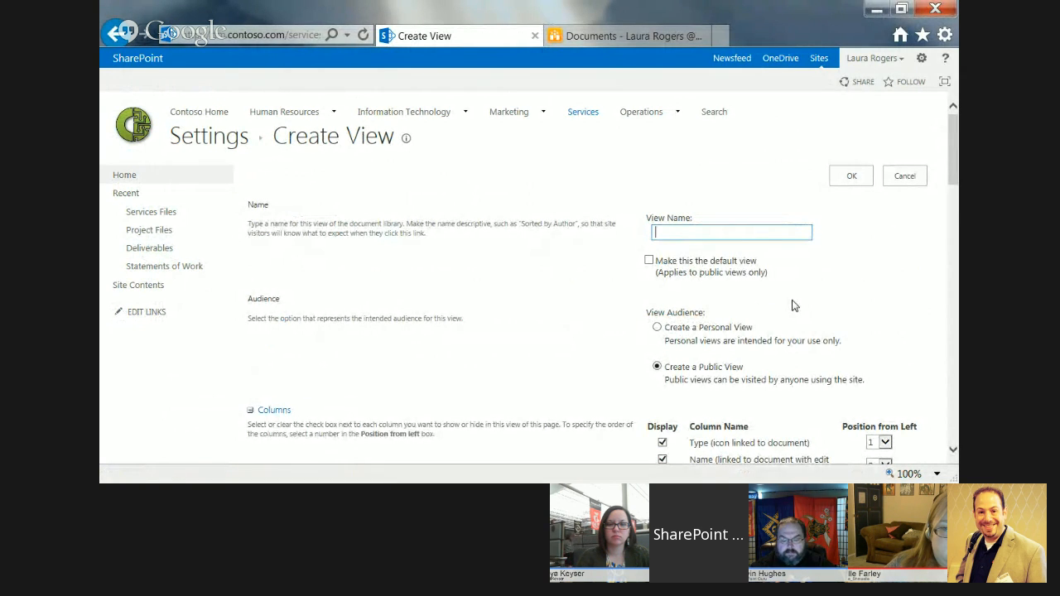
pyautogui.write('old school')
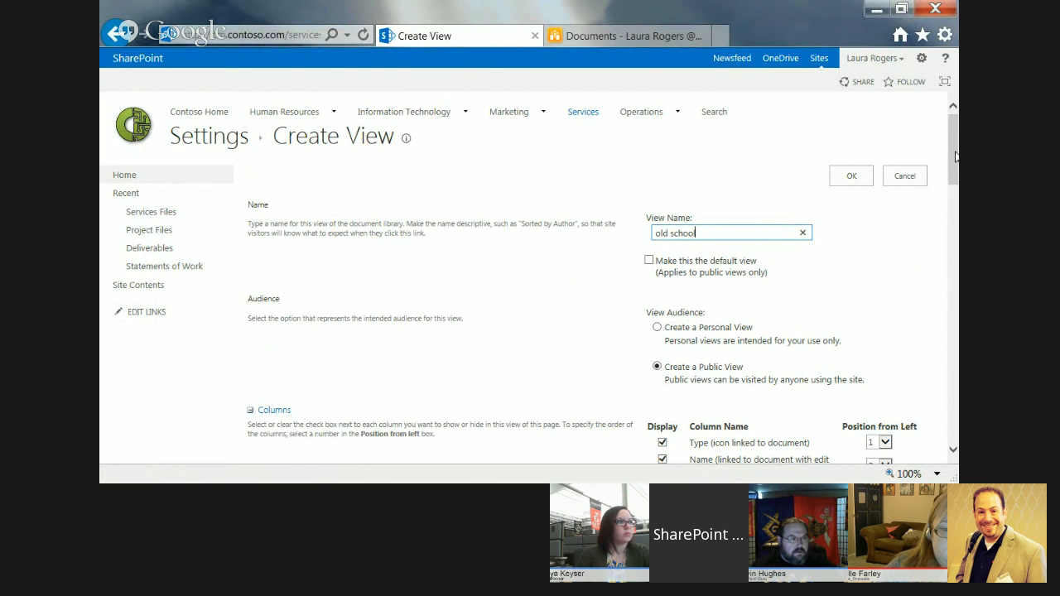
# Set the new view's style to Basic Table and save the view.
pyautogui.moveTo(954, 156); pyautogui.dragTo(956, 385)
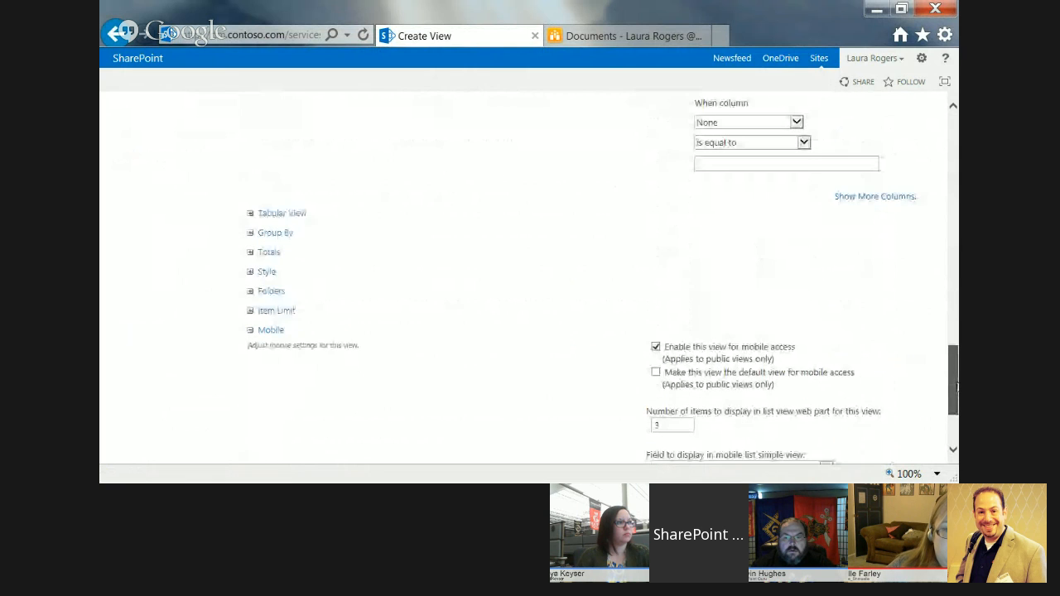
pyautogui.click(251, 273)
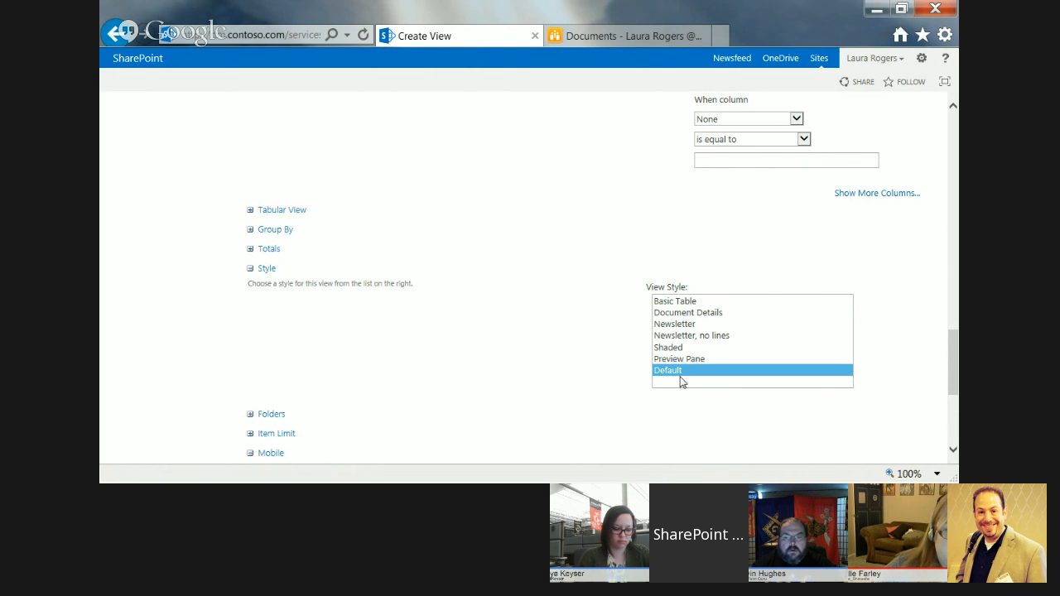
pyautogui.click(675, 302)
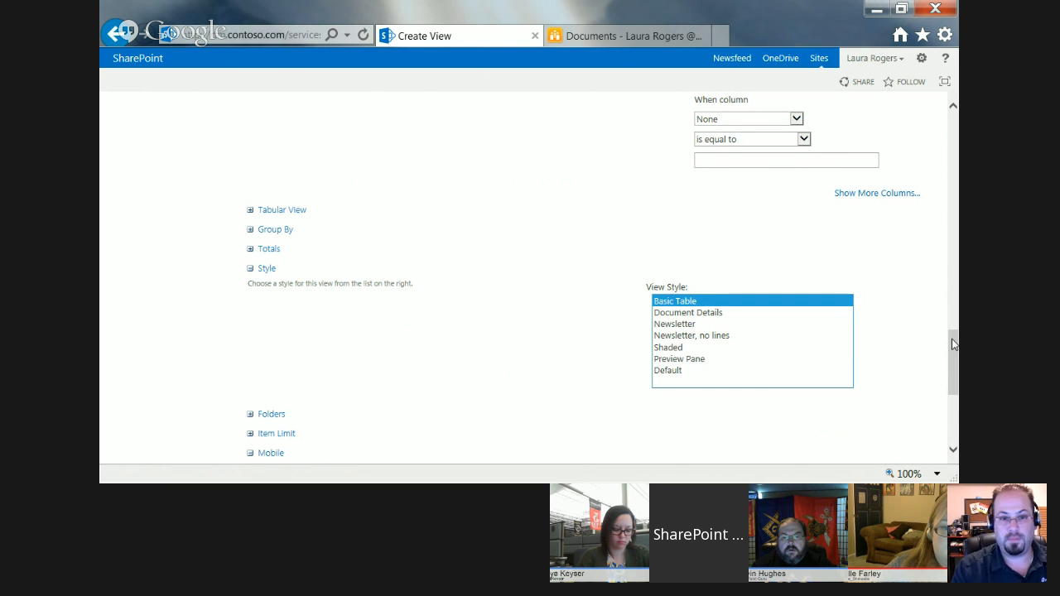
pyautogui.moveTo(954, 343); pyautogui.dragTo(954, 389)
pyautogui.click(851, 392)
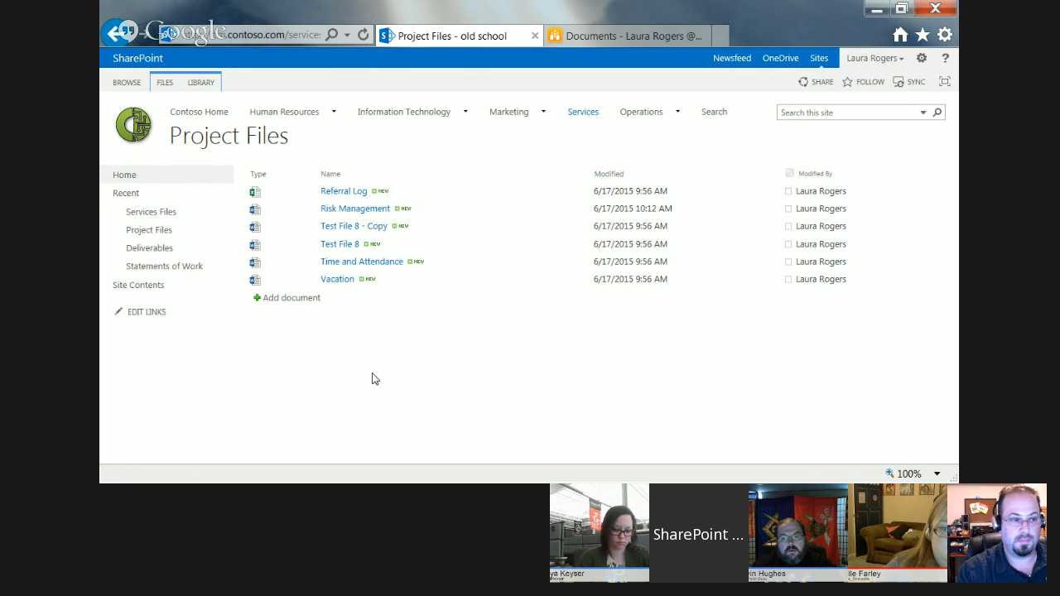
# Switch the Project Files library from the new view back to All Documents.
pyautogui.click(203, 83)
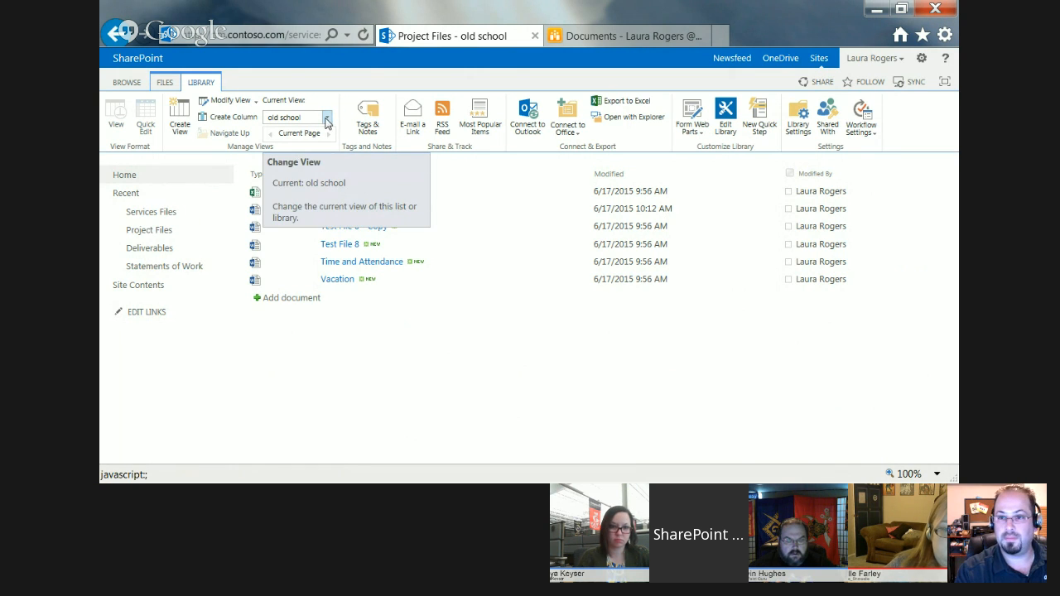
pyautogui.click(326, 120)
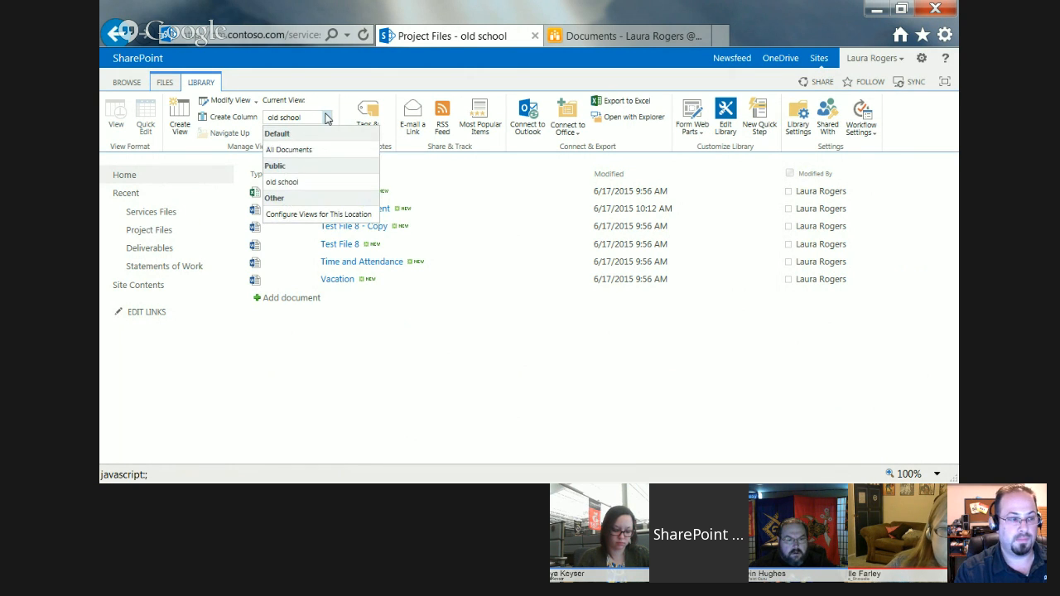
pyautogui.click(298, 149)
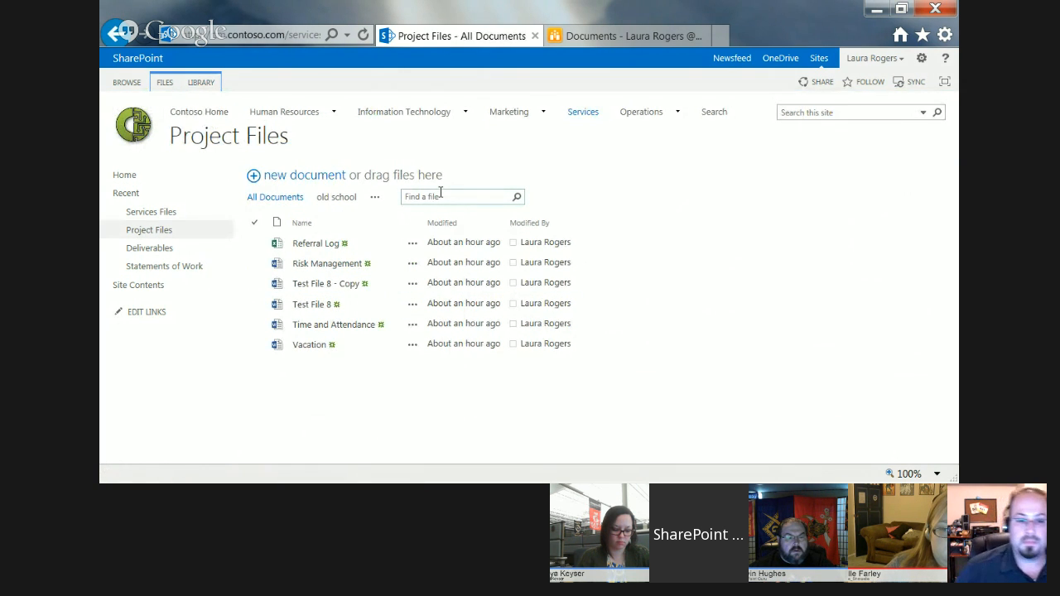
# Display the library in the "old school" view and inspect the item actions available for the Referral Log file.
pyautogui.click(439, 196)
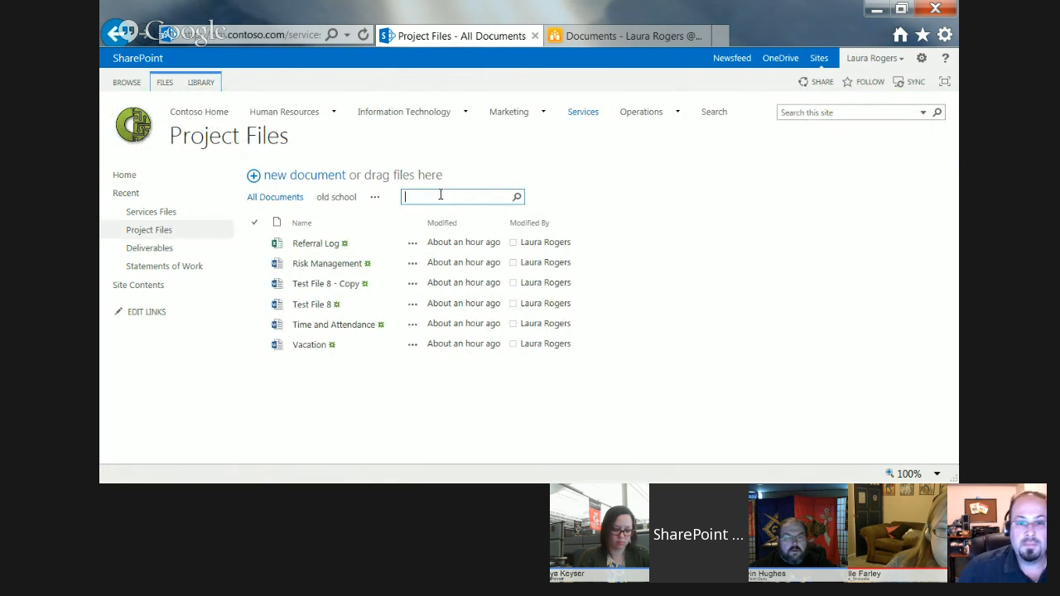
pyautogui.click(343, 200)
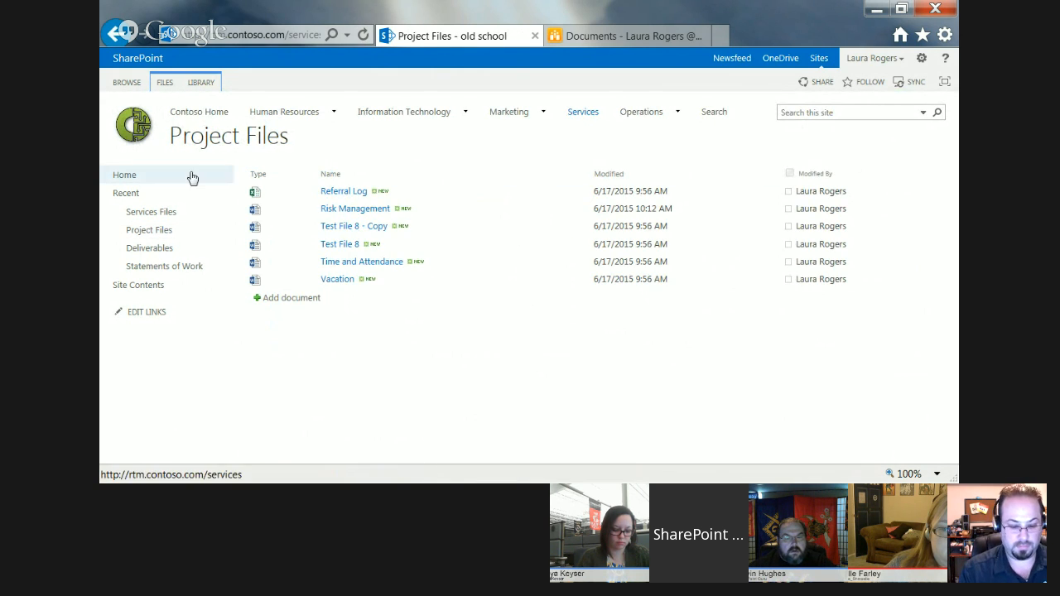
pyautogui.click(586, 192)
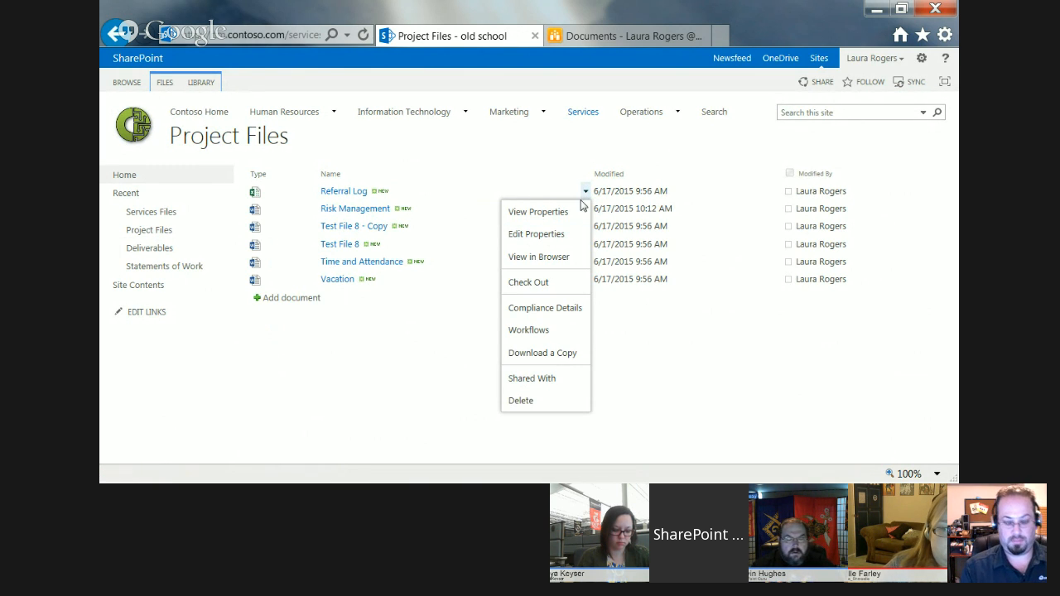
pyautogui.click(671, 413)
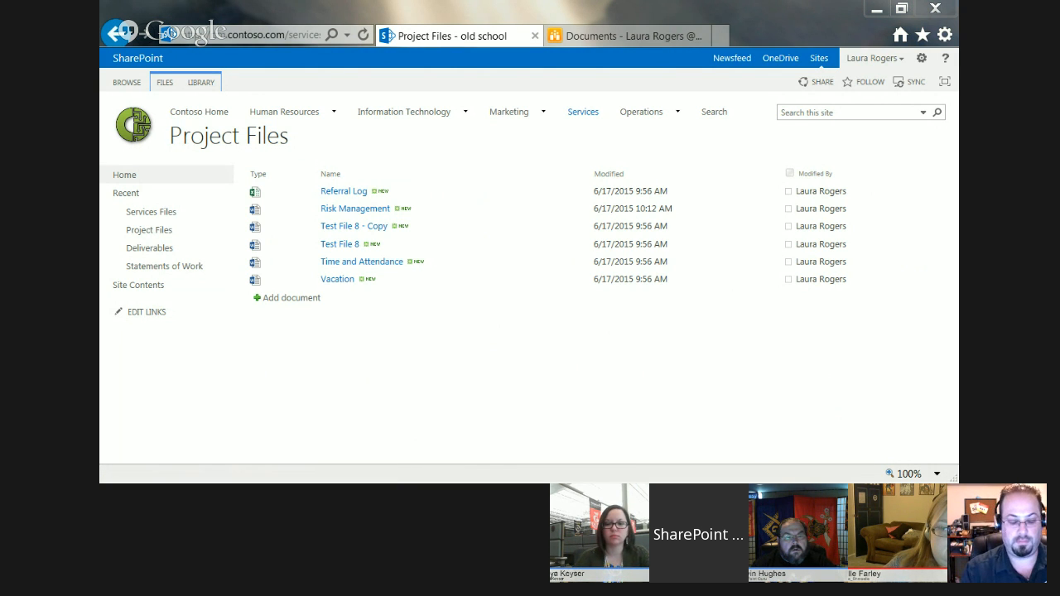
# Switch to SharePoint Designer, refresh the site data and open the settings page of the Project Files library.
pyautogui.hotkey('alt', 'Tab')
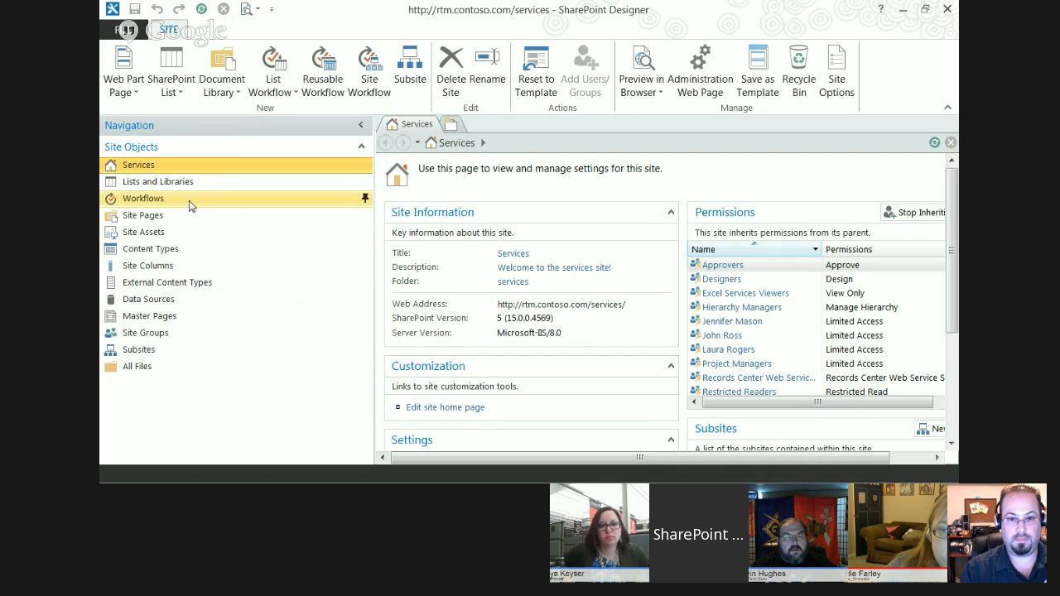
pyautogui.click(203, 10)
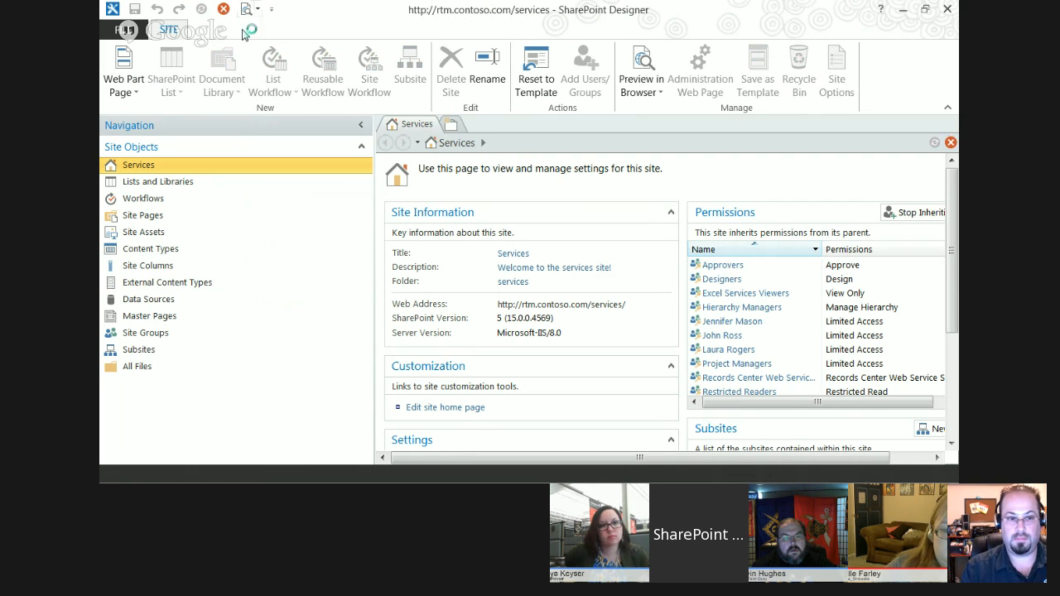
pyautogui.click(175, 187)
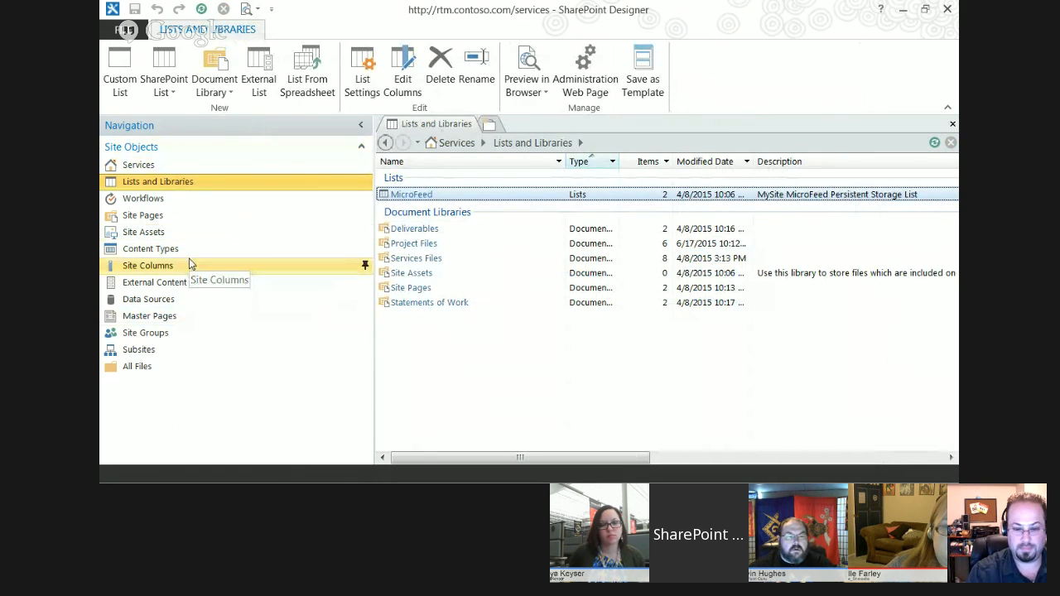
pyautogui.click(423, 247)
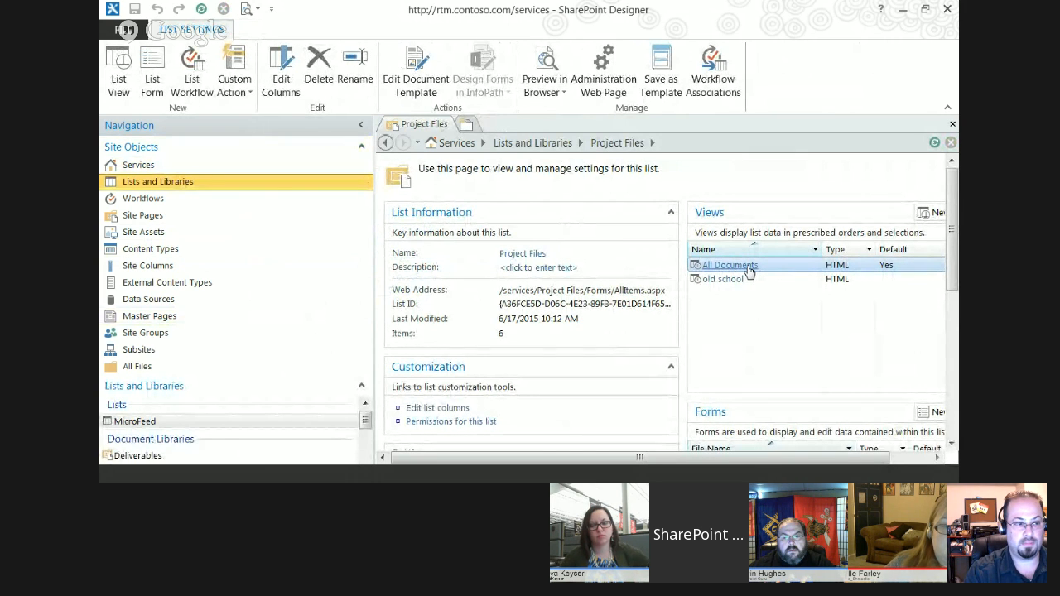
# Open the Project Files library's All Documents view to check its code, and close the page.
pyautogui.click(745, 267)
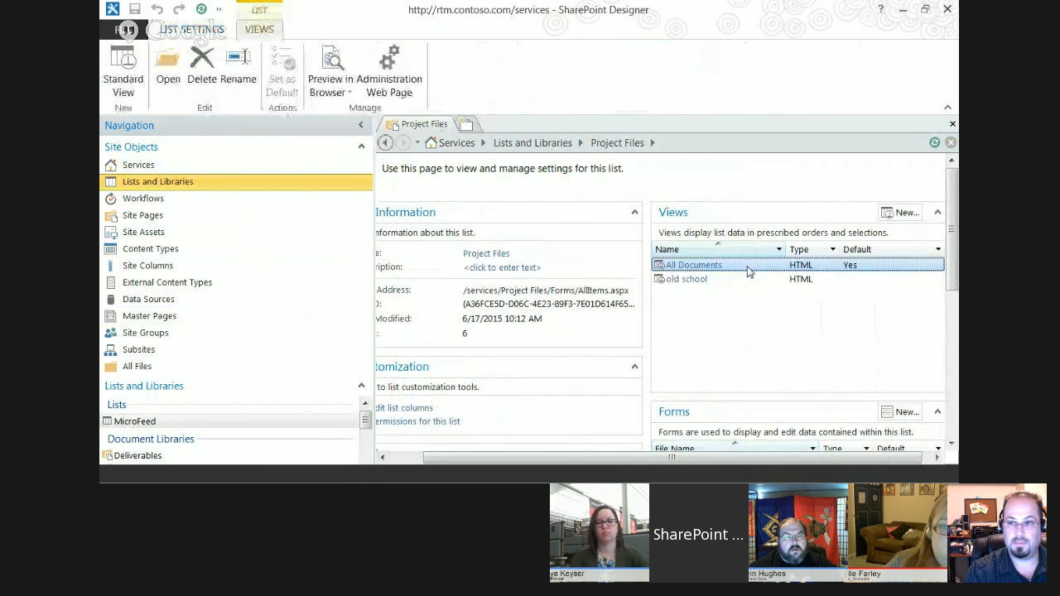
pyautogui.click(673, 265)
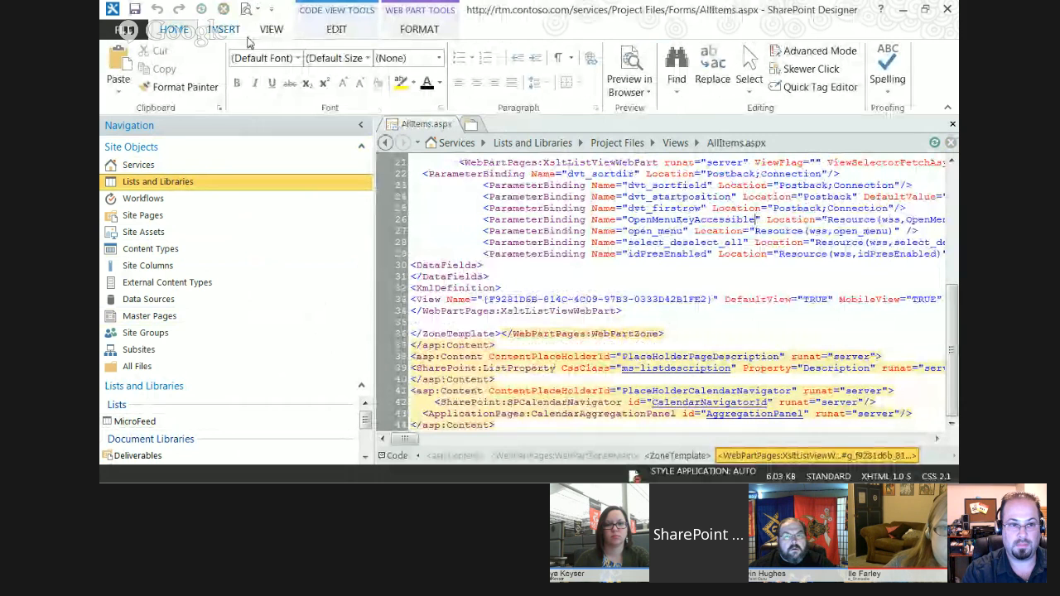
pyautogui.click(952, 125)
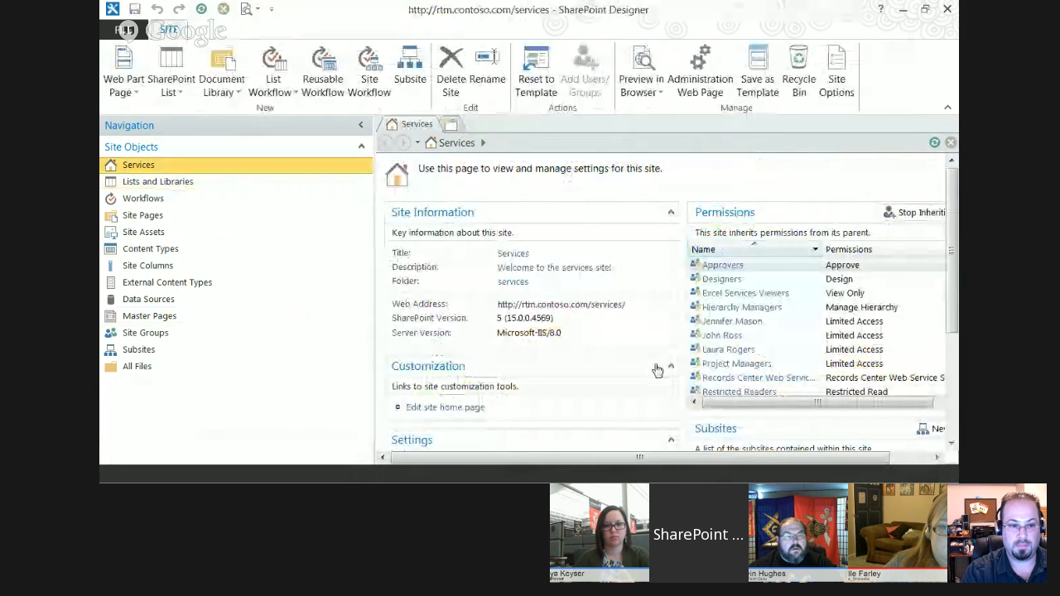
# Open the "old school" view of the Project Files library for editing.
pyautogui.click(177, 189)
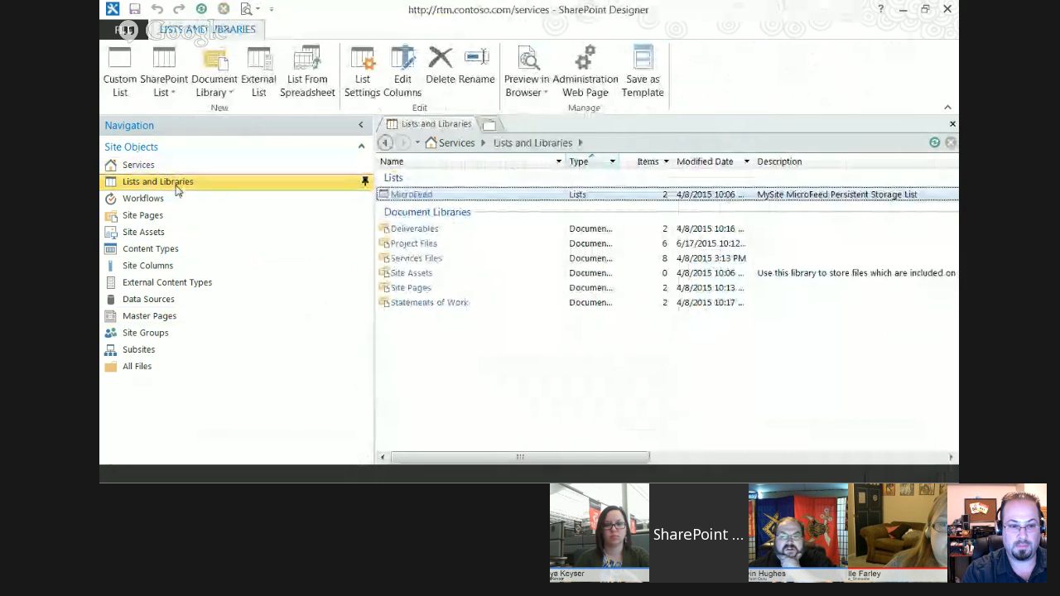
pyautogui.doubleClick(414, 244)
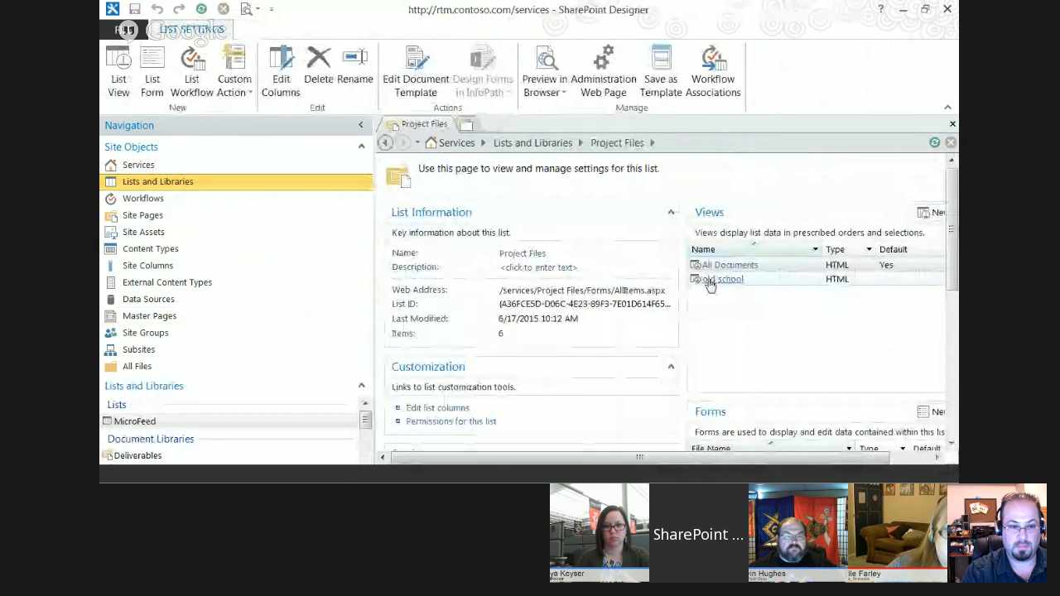
pyautogui.click(710, 281)
pyautogui.click(687, 280)
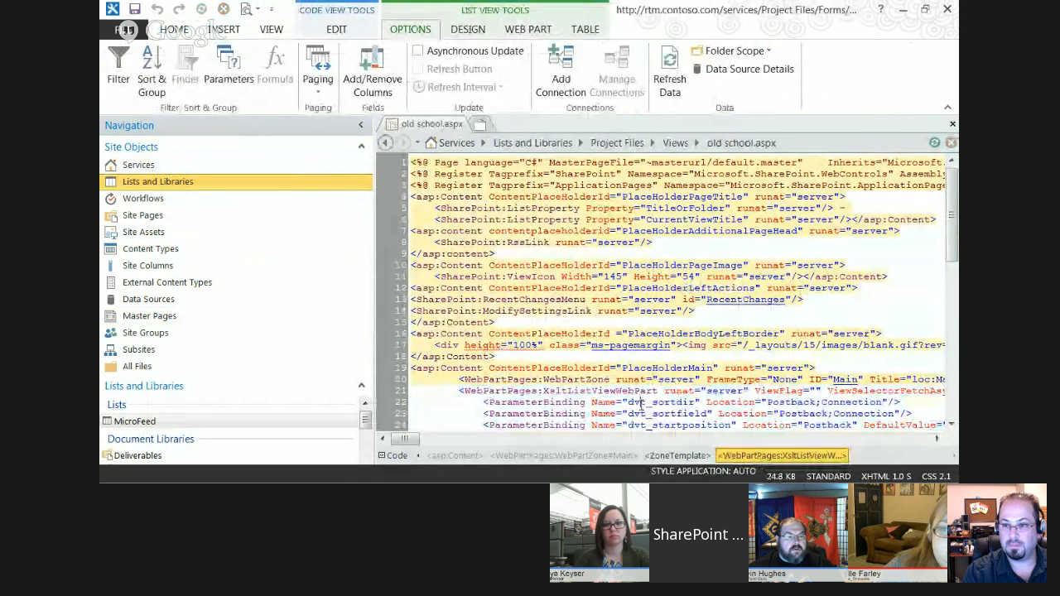
# Examine the options, design, web part and table tools offered for the list view, and check its Data View Parameters.
pyautogui.click(469, 29)
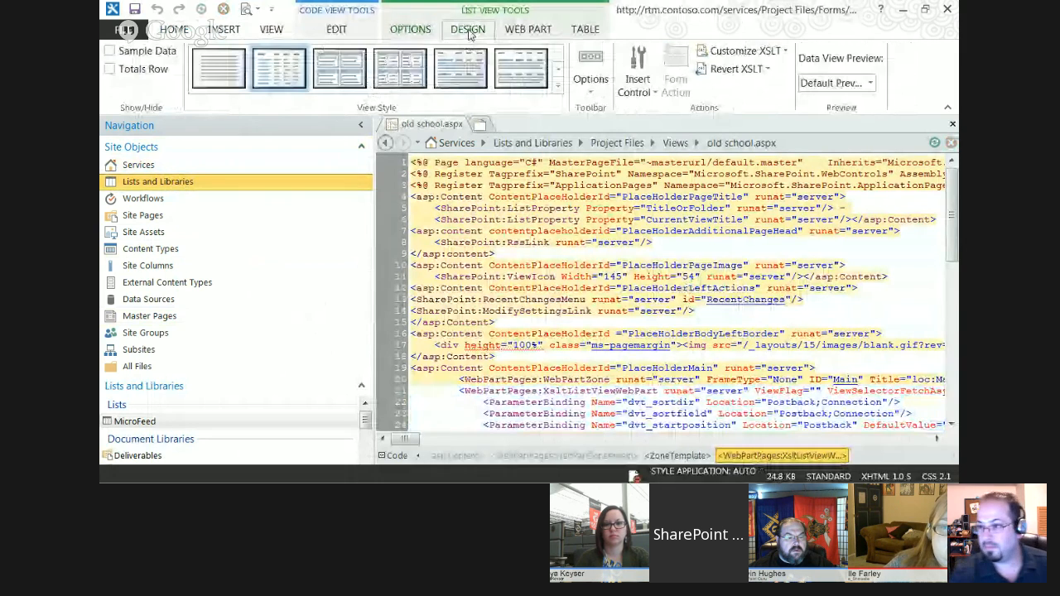
pyautogui.click(546, 33)
pyautogui.click(410, 31)
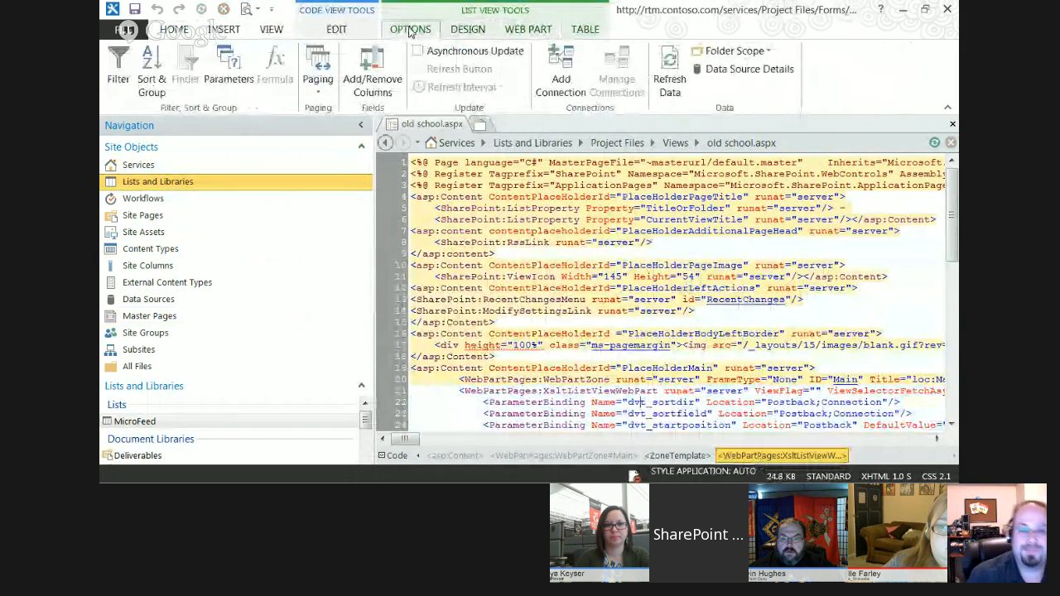
pyautogui.click(468, 30)
pyautogui.click(520, 31)
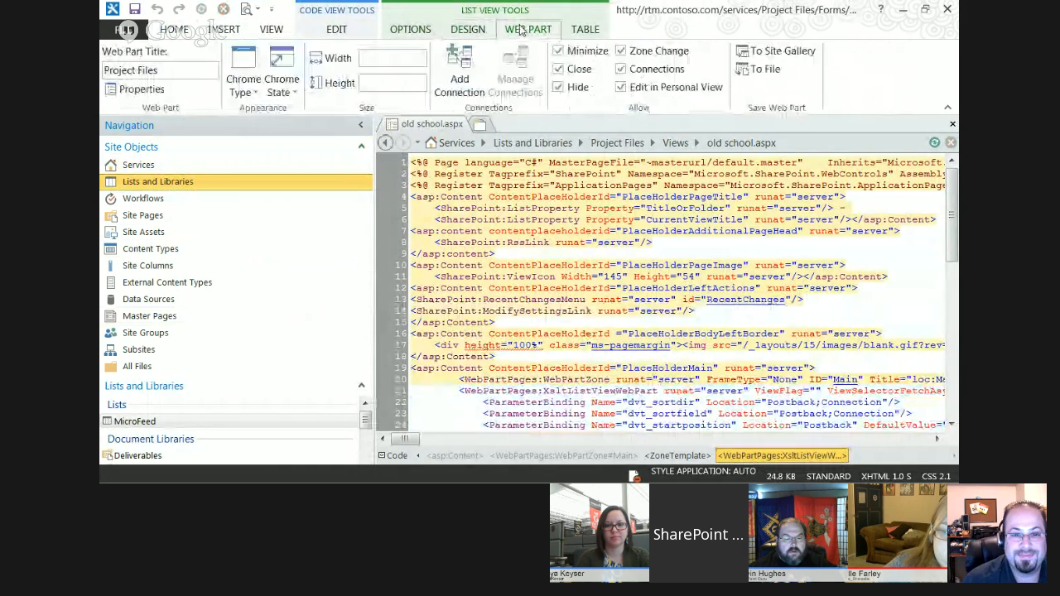
pyautogui.click(593, 33)
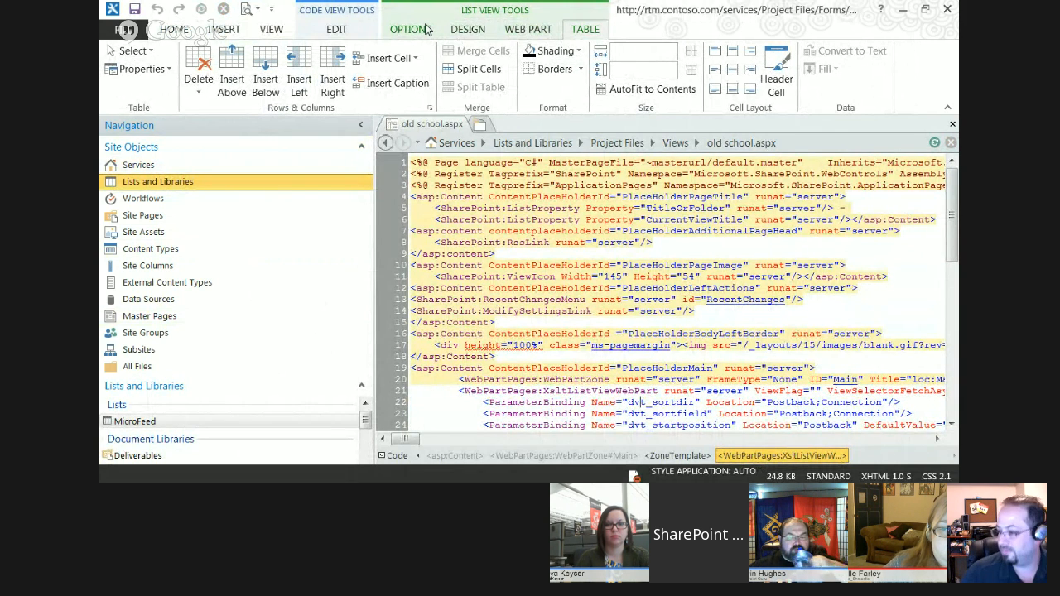
pyautogui.click(425, 30)
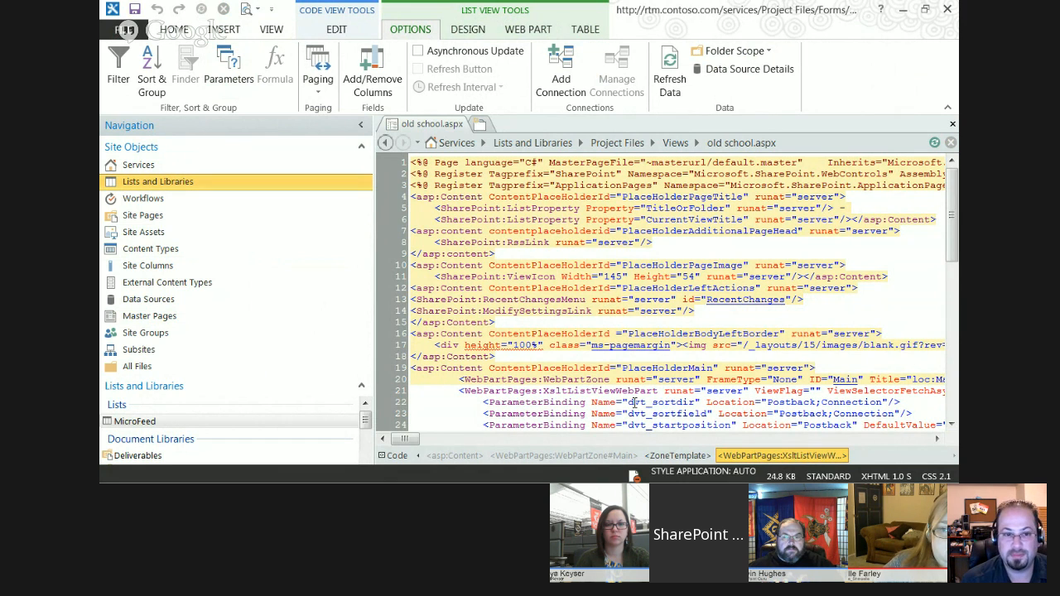
pyautogui.click(222, 64)
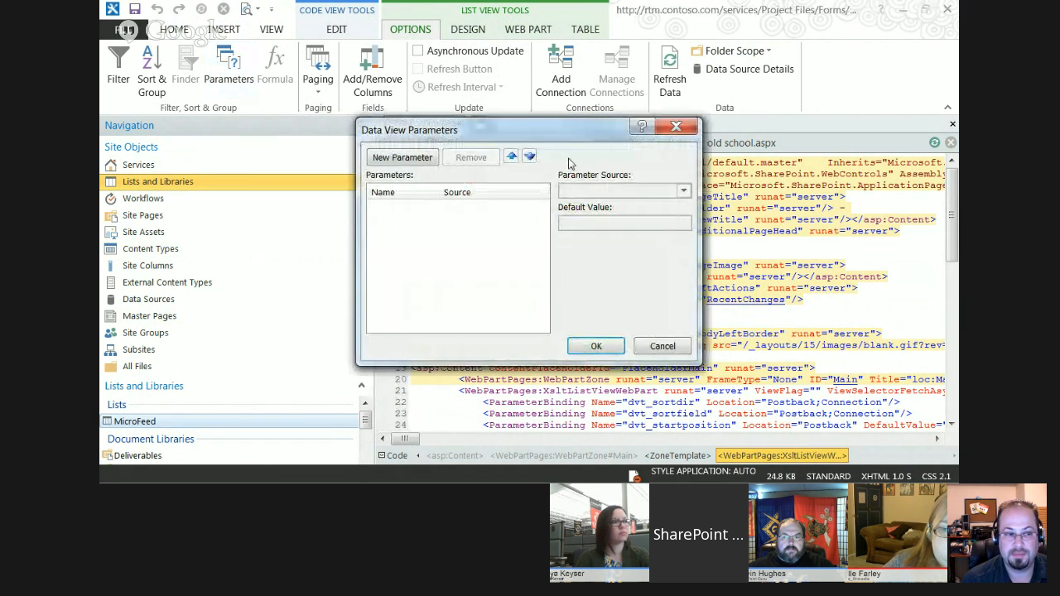
pyautogui.click(672, 128)
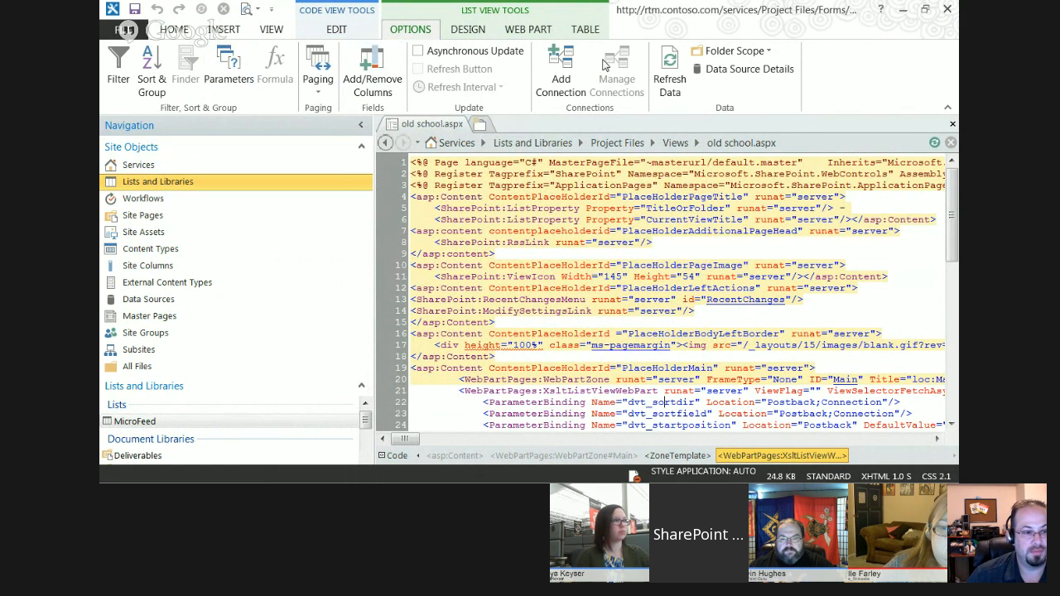
# Save the list view web part to the Desktop as servicesdocs.webpart, replacing the existing file and always showing data from the current site, and close the page.
pyautogui.click(464, 29)
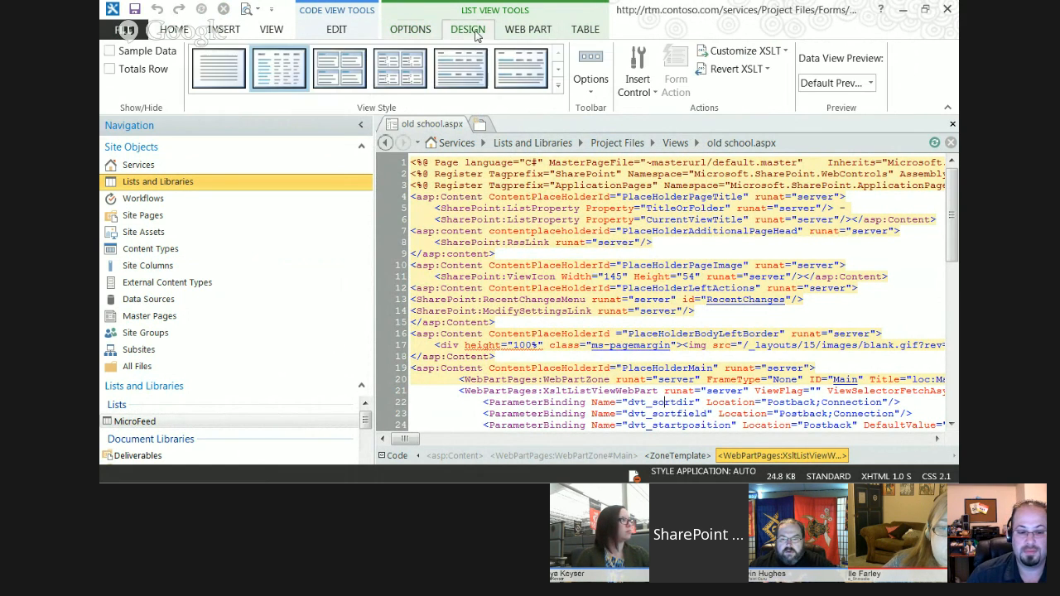
pyautogui.click(534, 32)
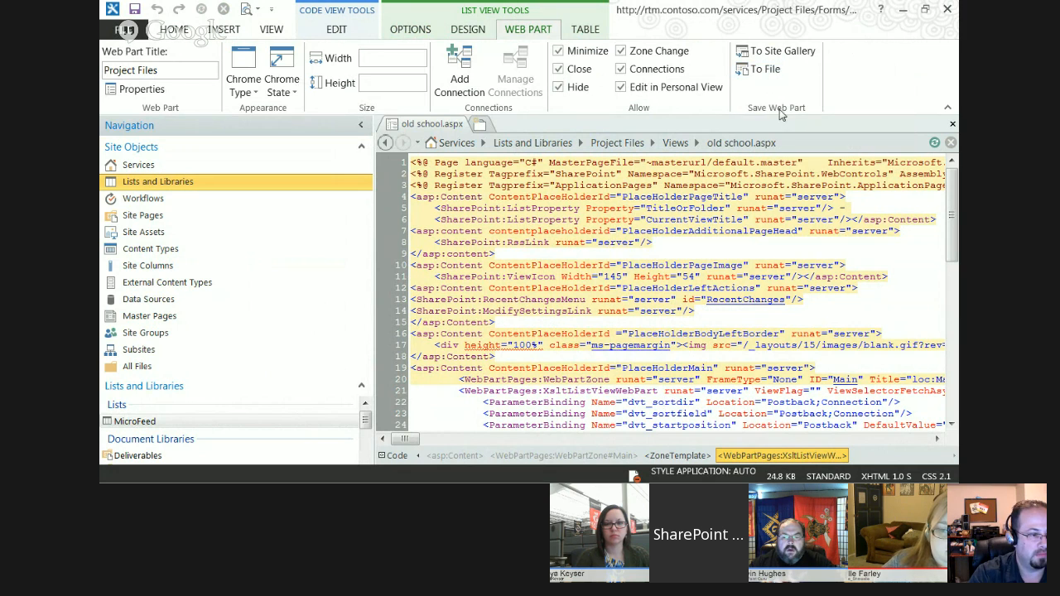
pyautogui.click(763, 71)
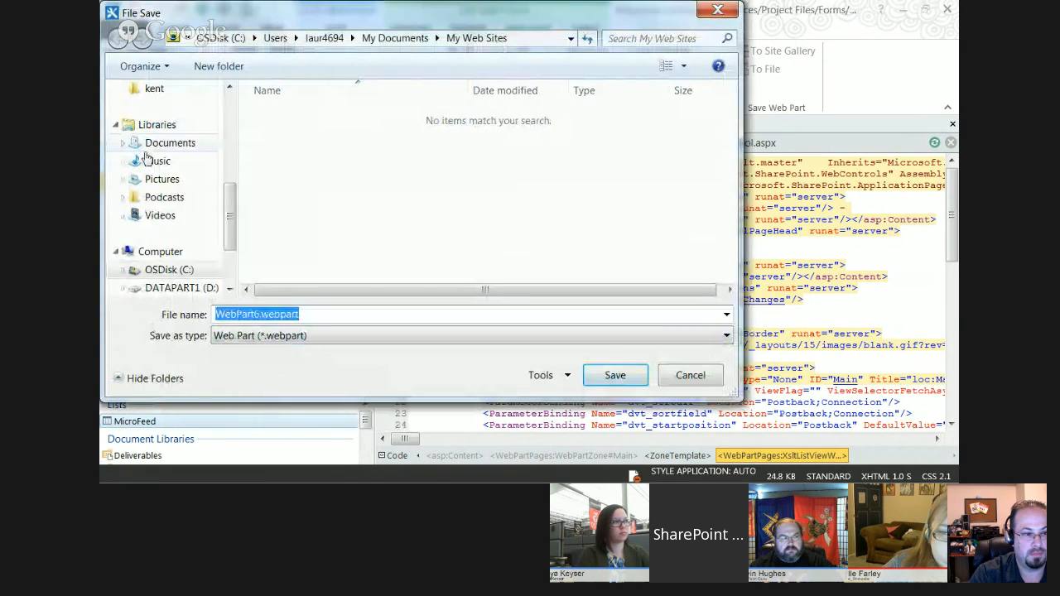
pyautogui.scroll(3, 231, 114)
pyautogui.scroll(2, 234, 108)
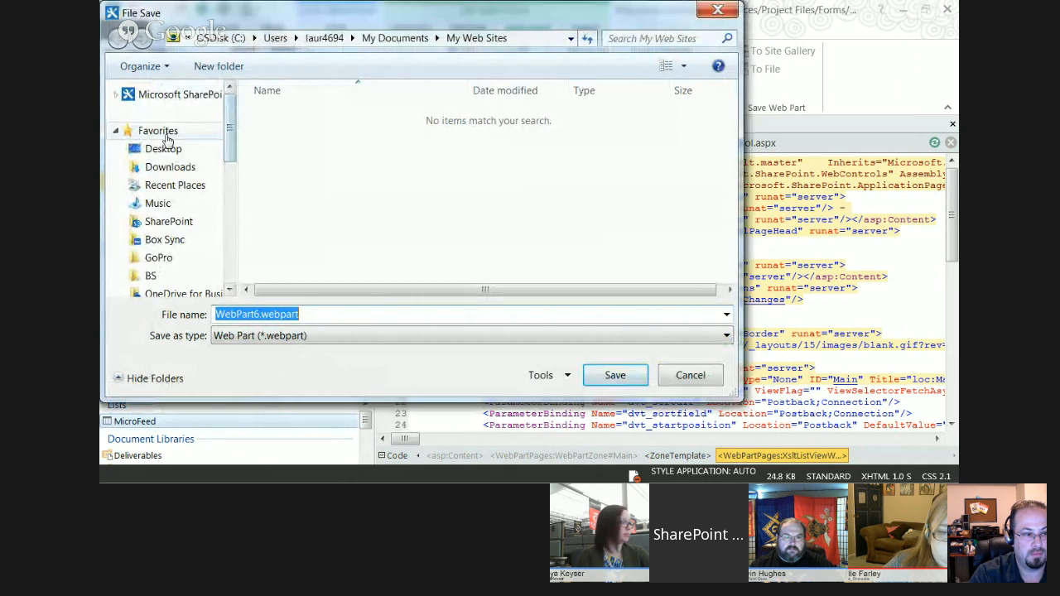
pyautogui.click(163, 149)
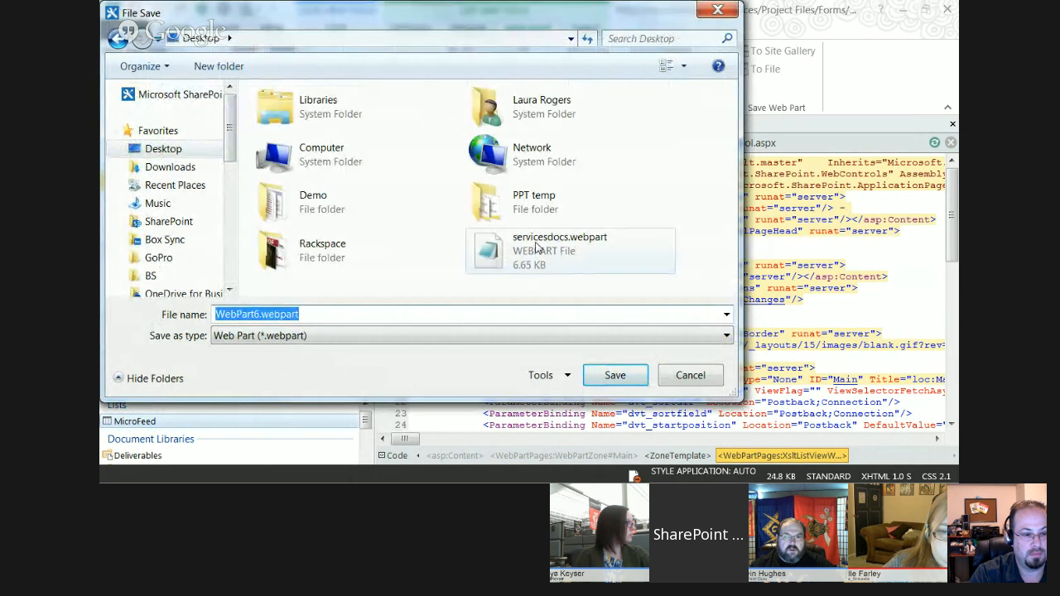
pyautogui.click(495, 250)
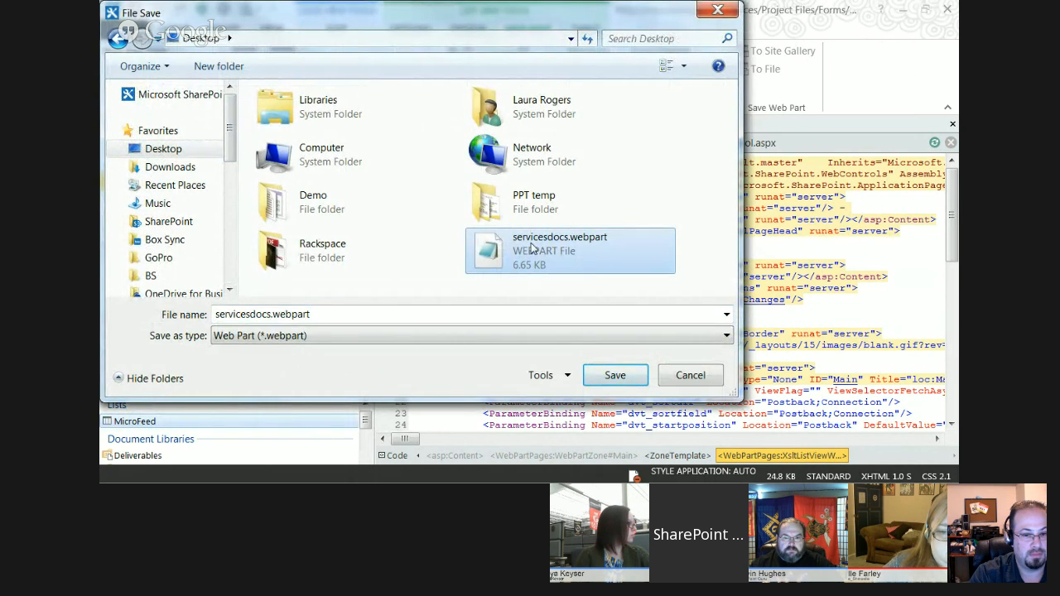
pyautogui.click(604, 377)
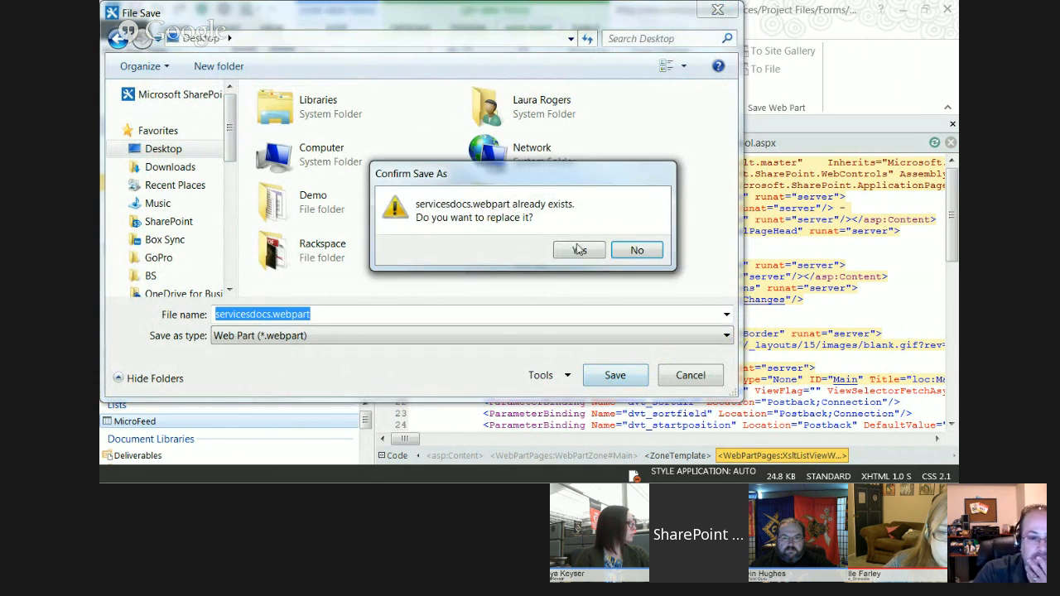
pyautogui.click(582, 252)
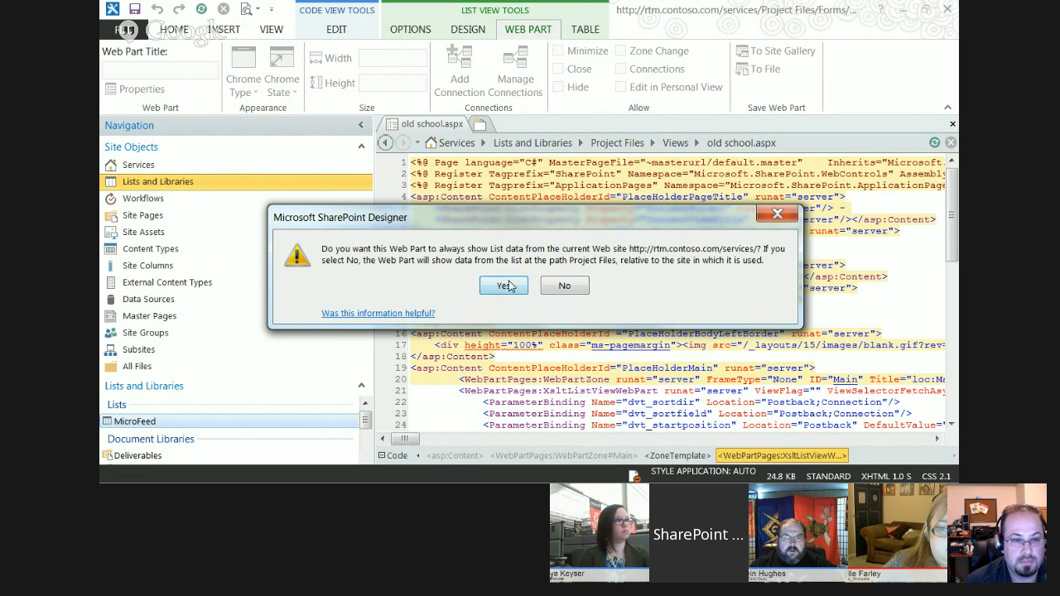
pyautogui.click(503, 285)
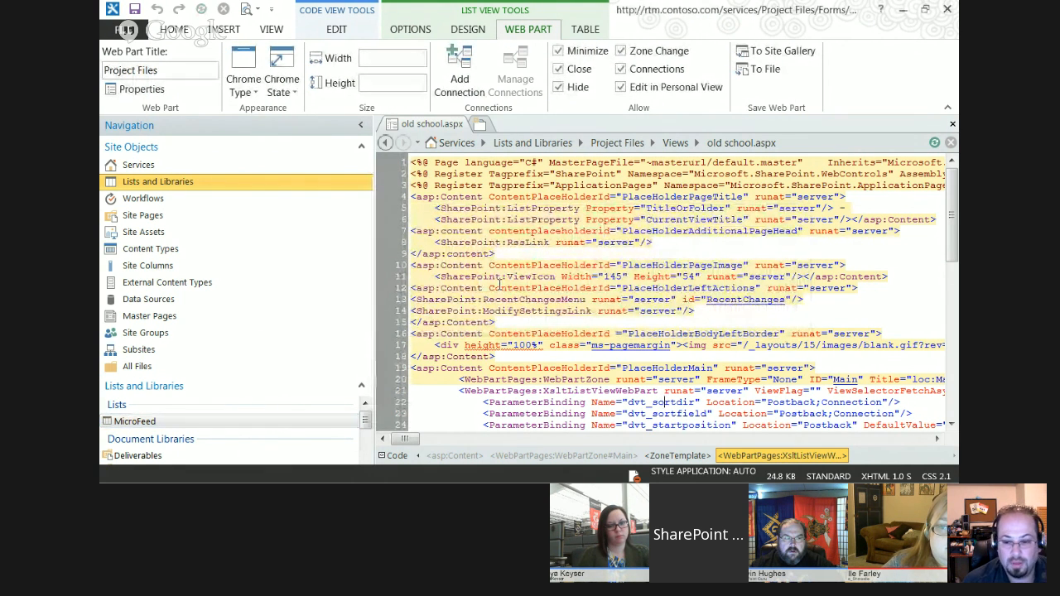
pyautogui.click(952, 123)
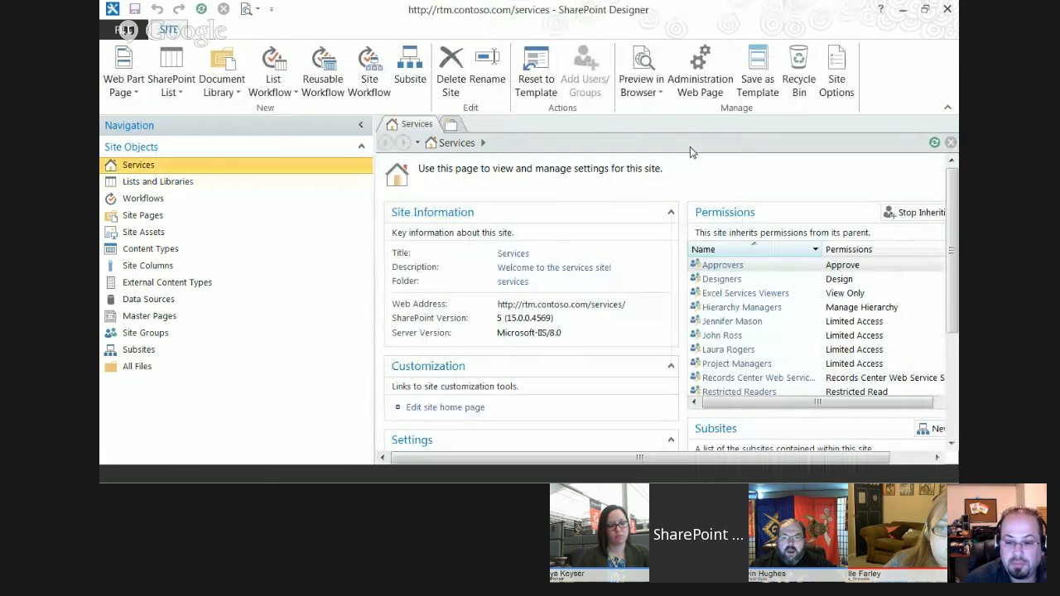
# Switch to the browser and open the WebPartPages library from the Contoso Home site's contents.
pyautogui.click(902, 9)
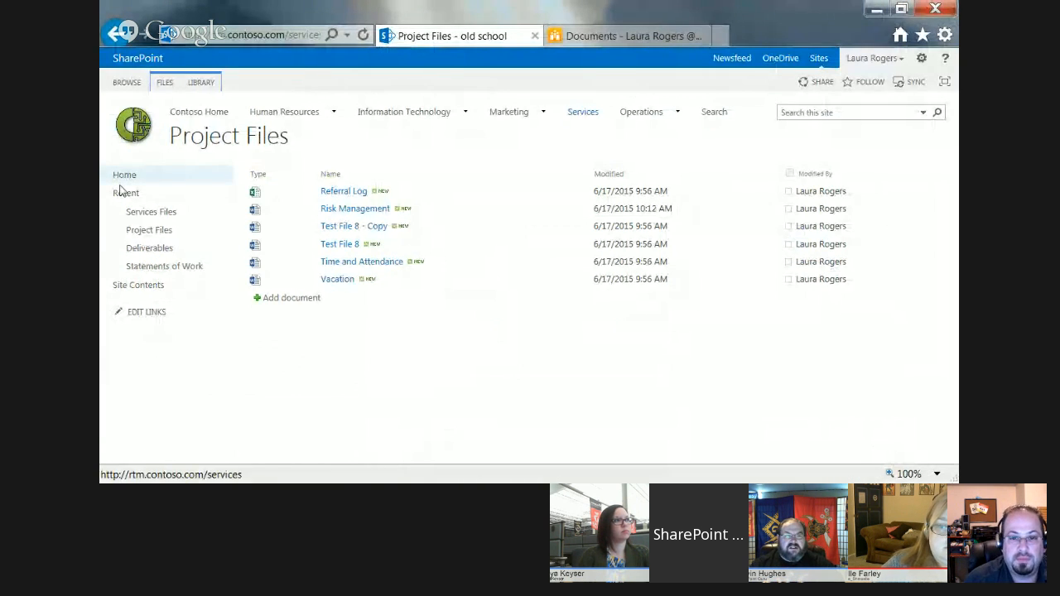
pyautogui.click(210, 114)
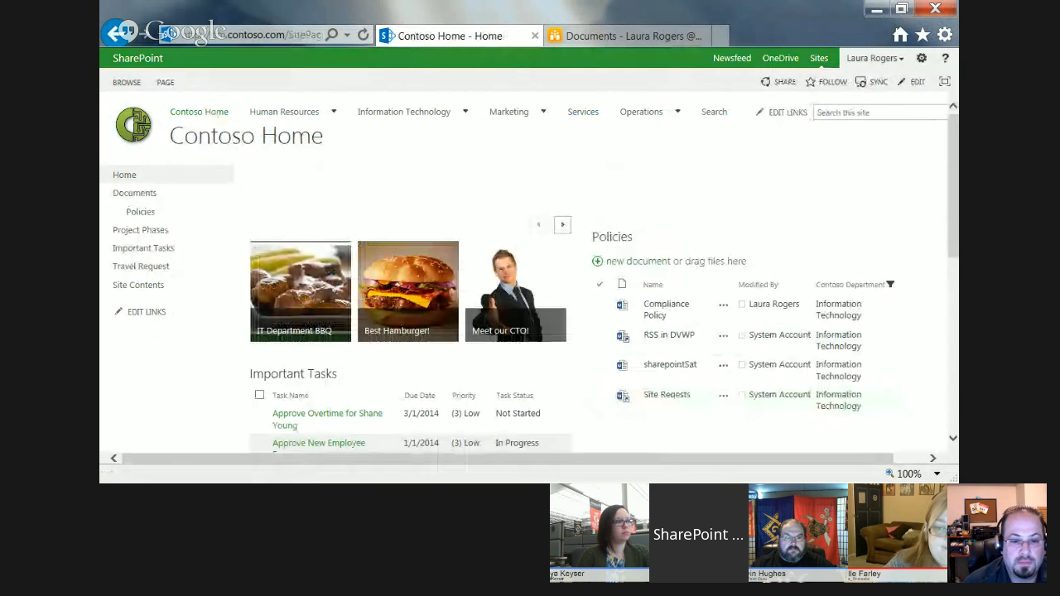
pyautogui.click(157, 285)
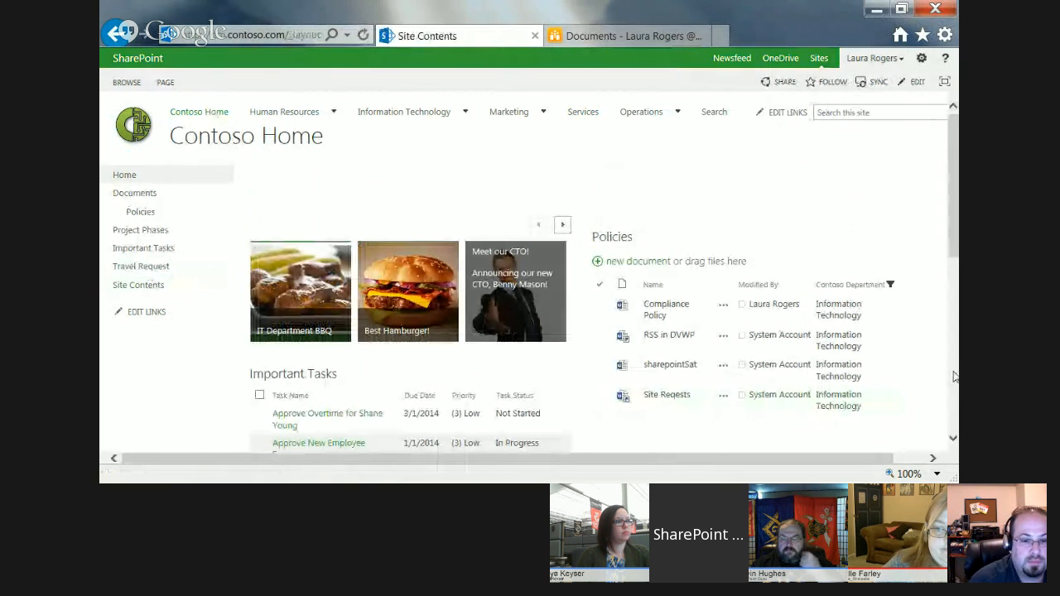
pyautogui.scroll(-10, 953, 374)
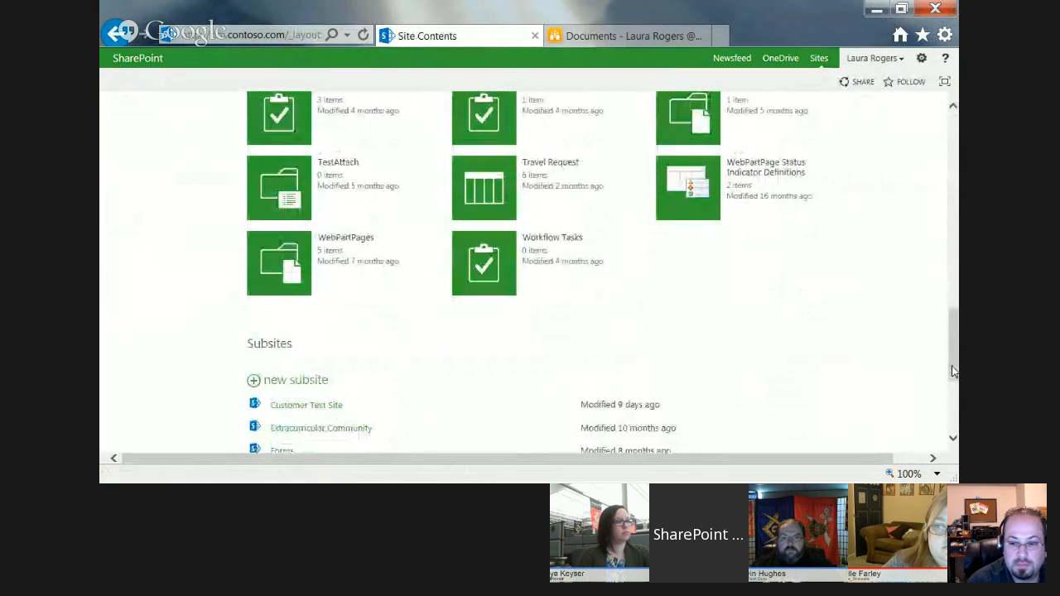
pyautogui.click(279, 262)
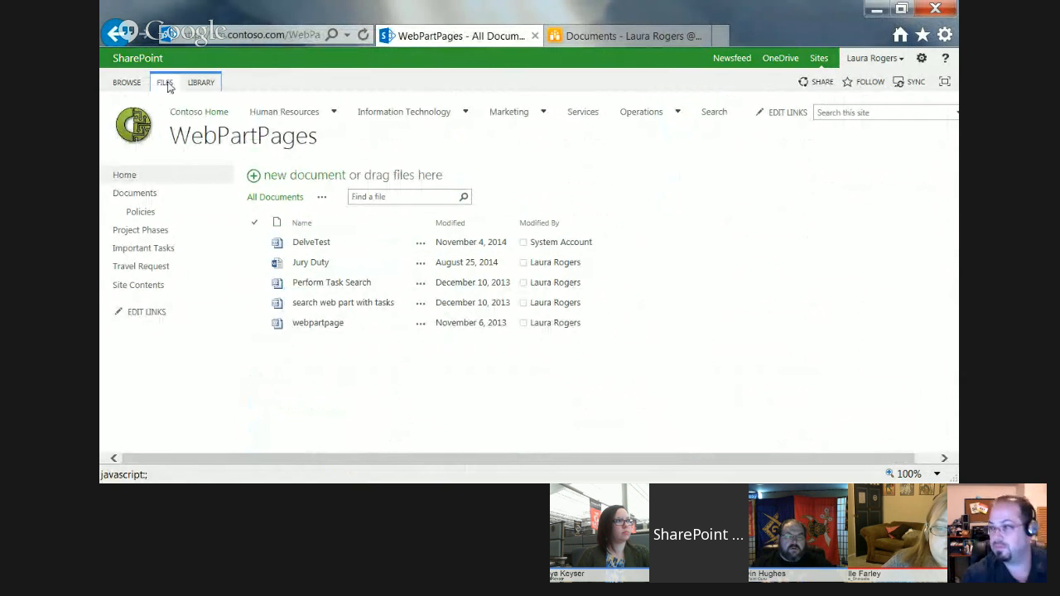
# Create a web part page named "test web part page" with the Header, Footer, 3 Columns layout.
pyautogui.click(165, 83)
pyautogui.click(123, 116)
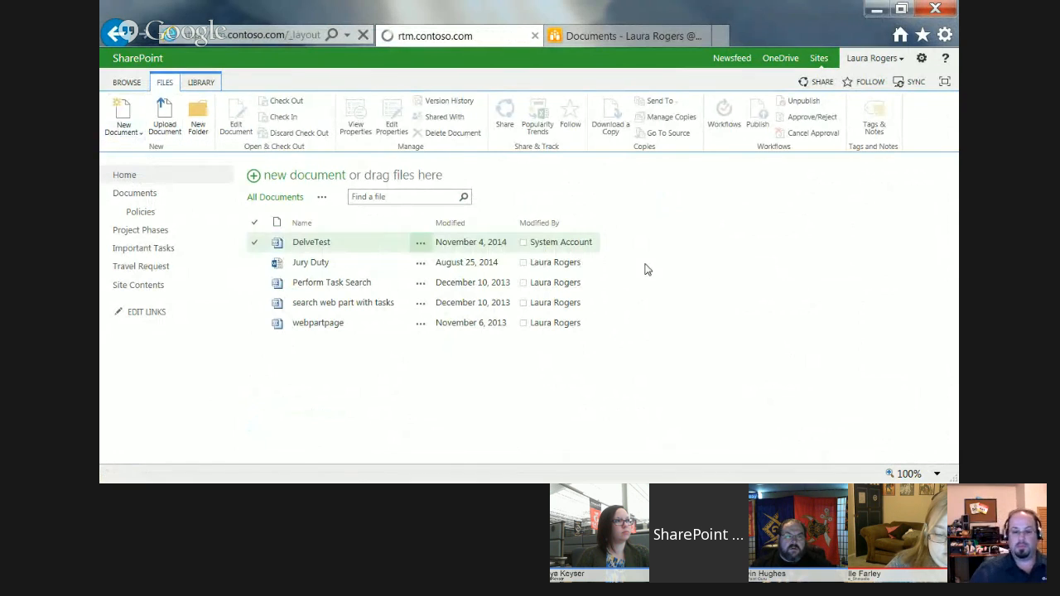
pyautogui.write('test')
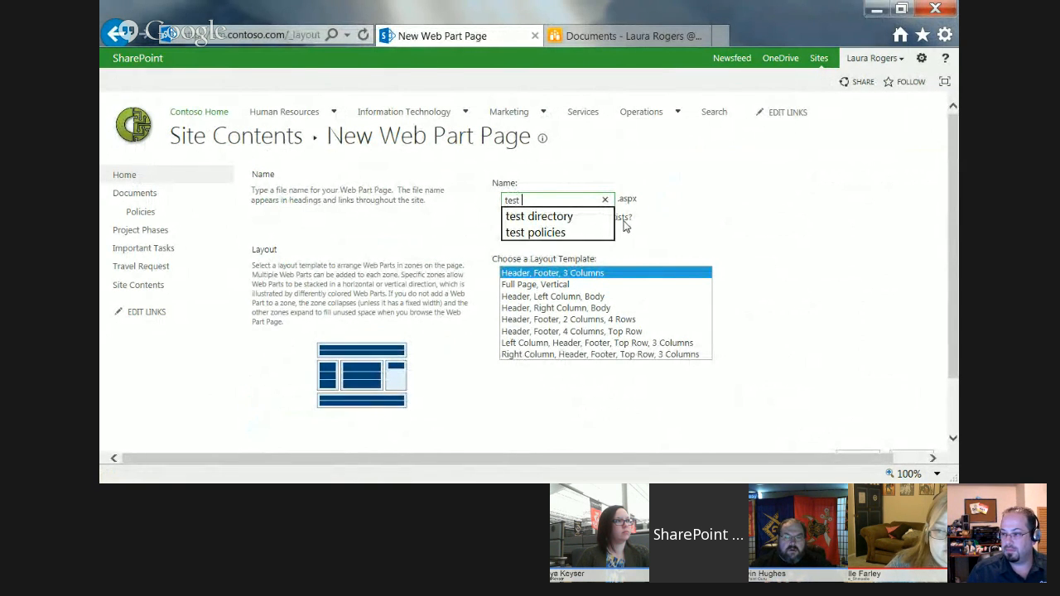
pyautogui.write(' we')
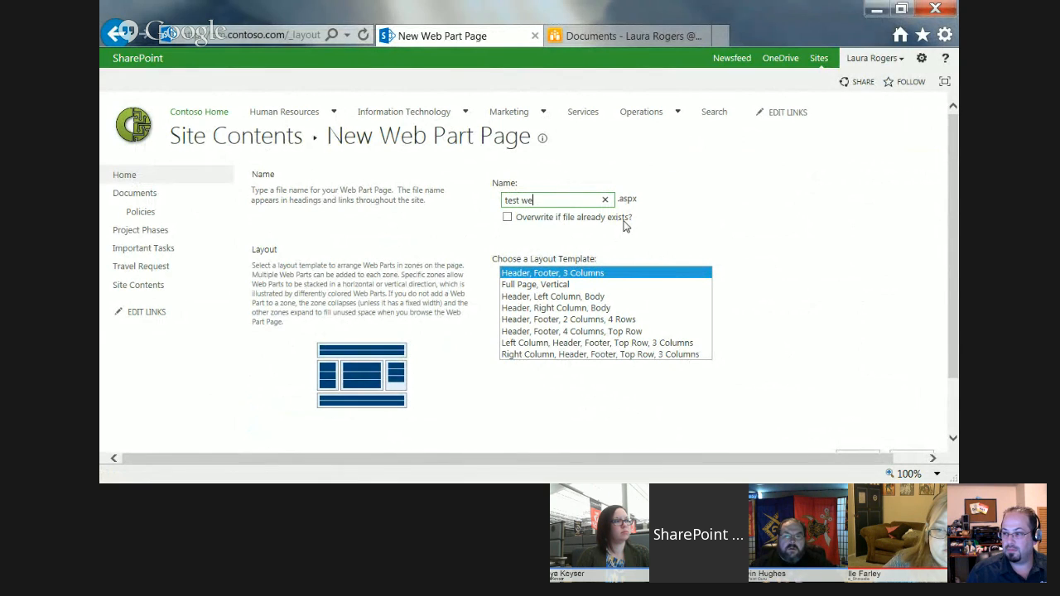
pyautogui.write('r p')
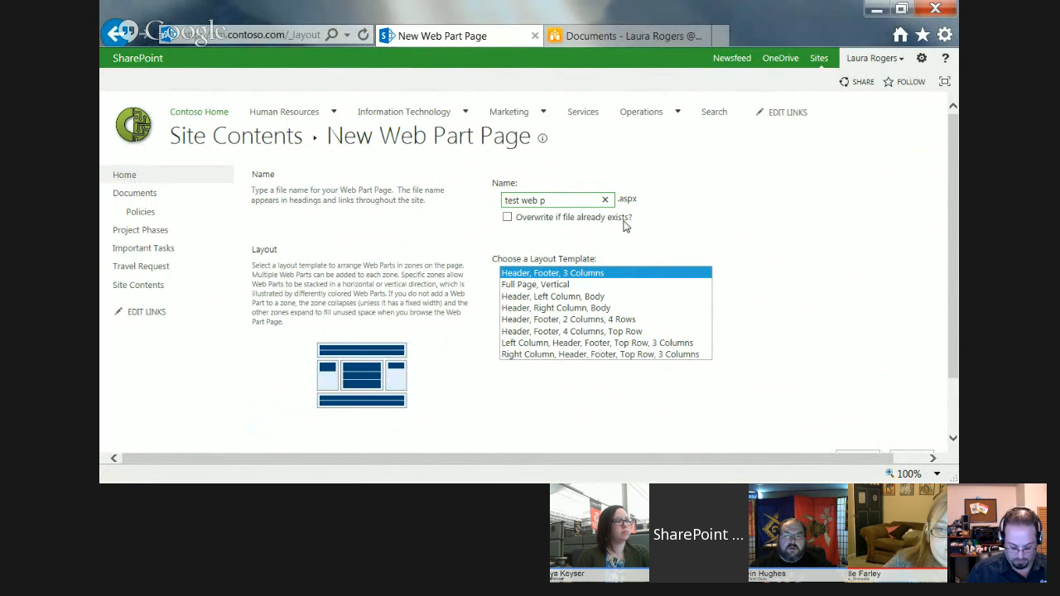
pyautogui.write('art page')
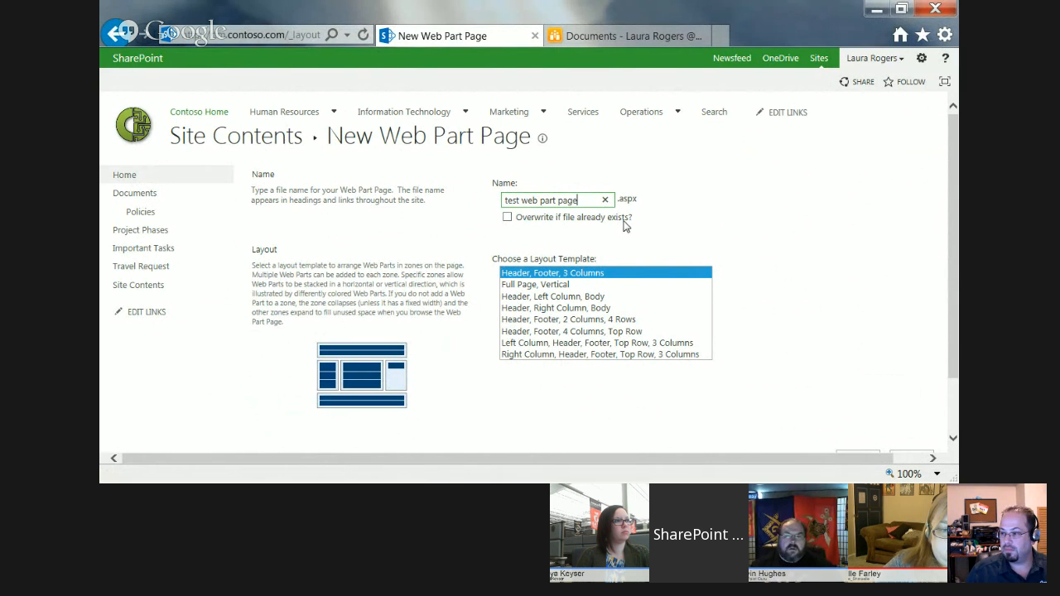
pyautogui.scroll(-2, 894, 427)
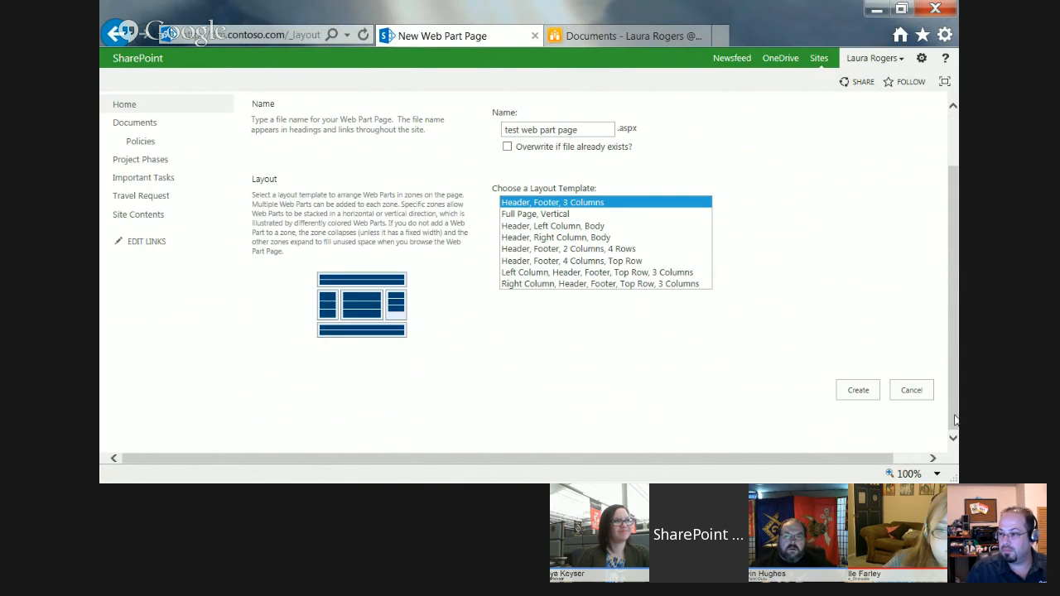
pyautogui.click(860, 392)
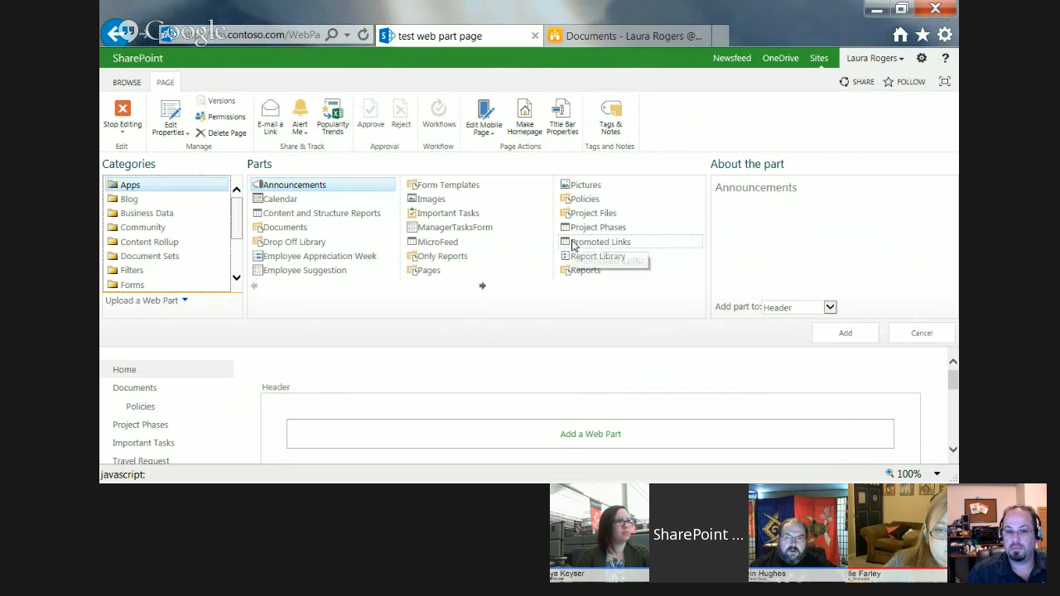
# Upload servicesdocs.webpart from the Desktop to the page's web part gallery.
pyautogui.click(184, 302)
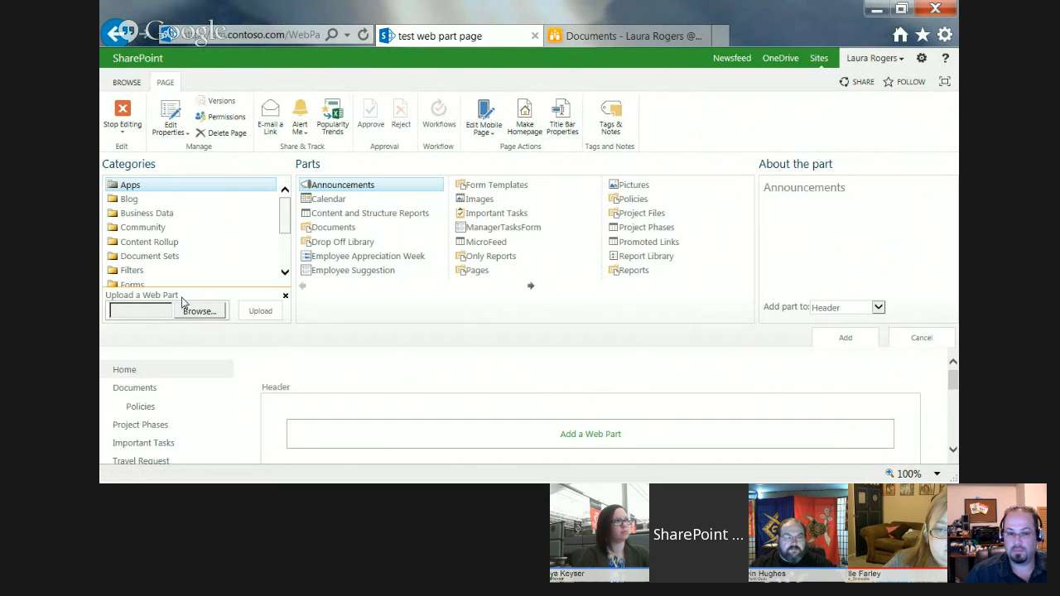
pyautogui.click(197, 319)
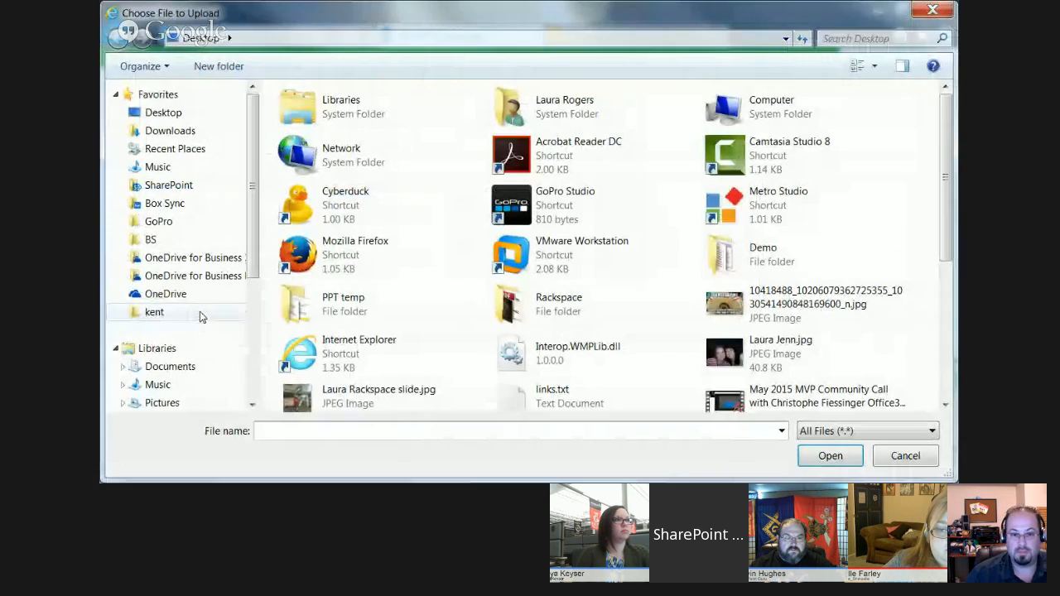
pyautogui.click(183, 112)
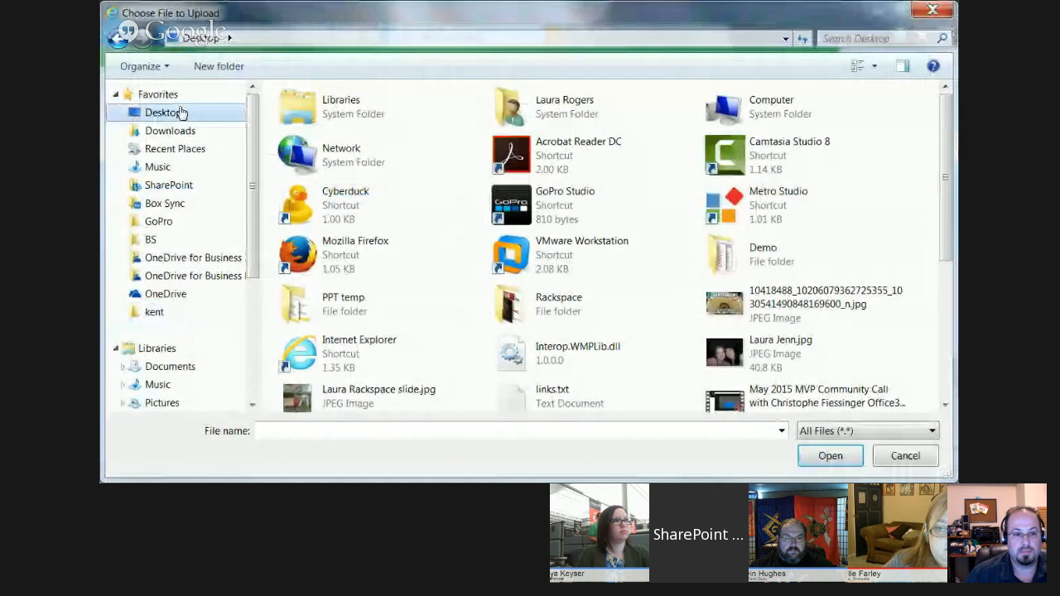
pyautogui.click(943, 333)
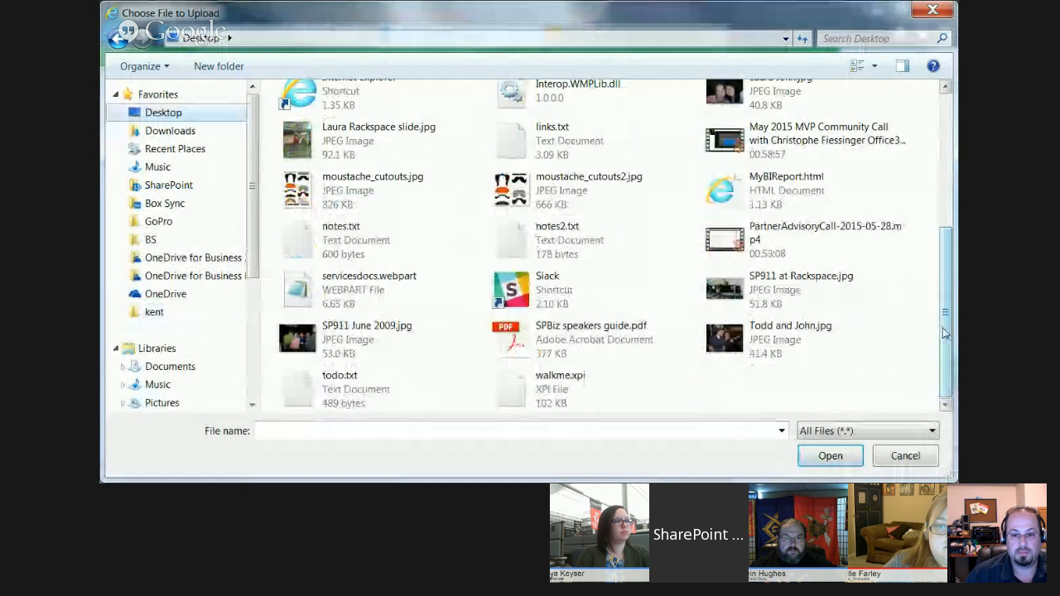
pyautogui.click(300, 145)
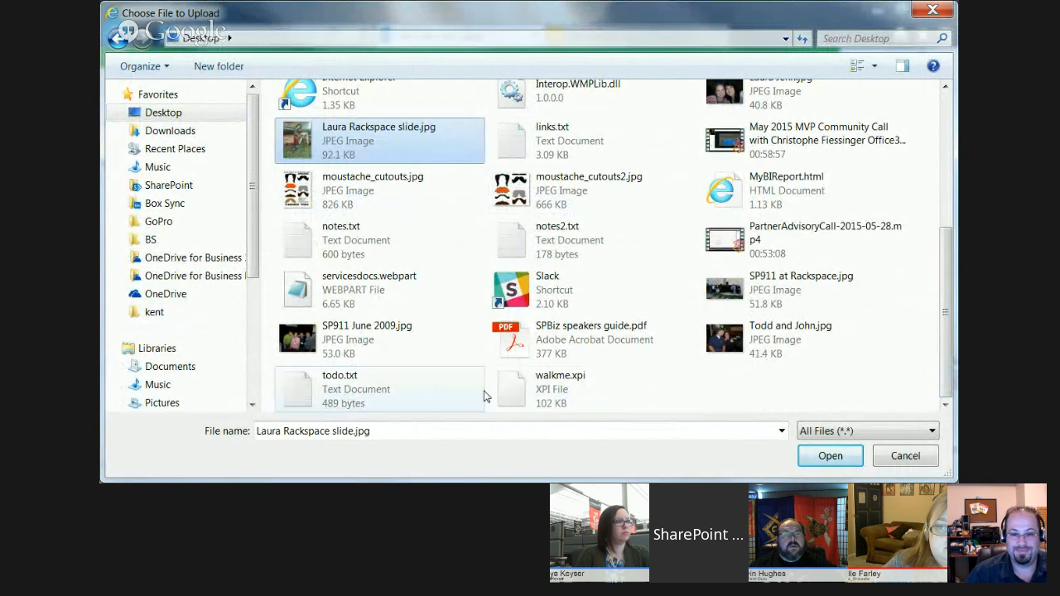
pyautogui.click(358, 286)
pyautogui.click(830, 456)
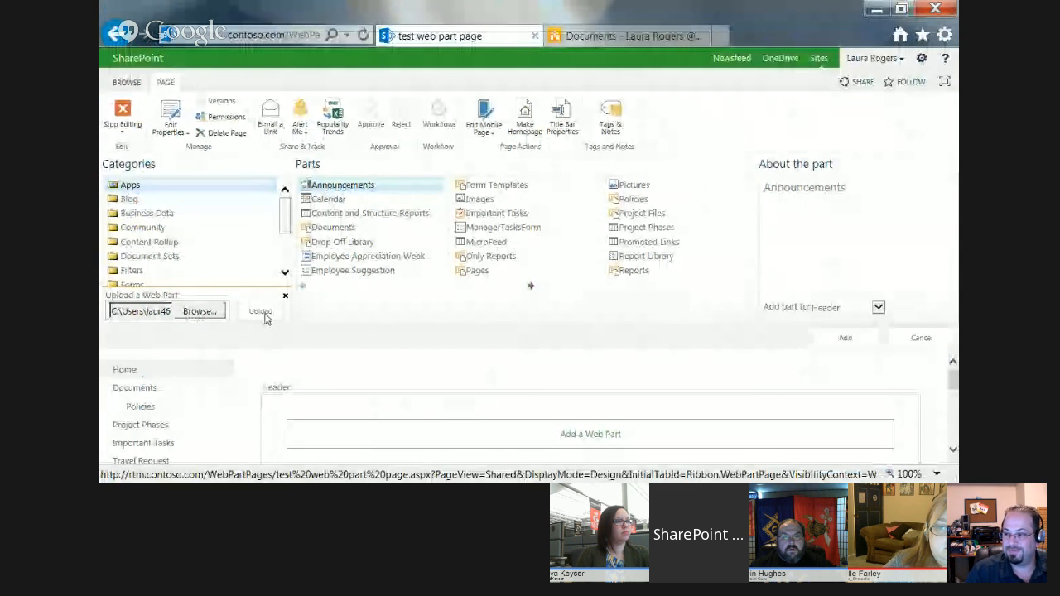
pyautogui.click(262, 313)
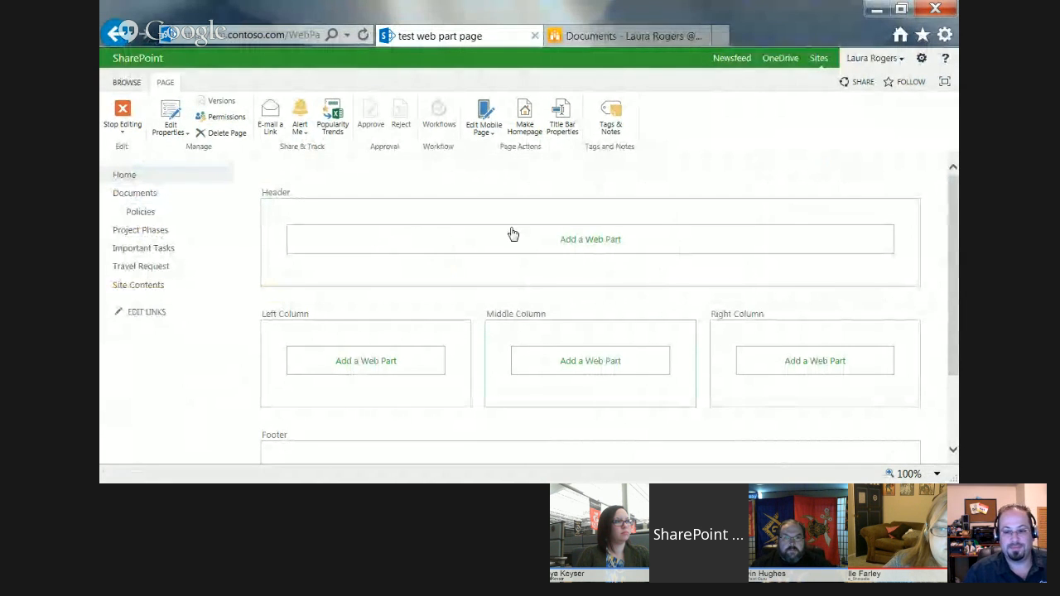
# Add the imported servicesdocs.webpart to the Header zone and stop editing the page.
pyautogui.click(614, 243)
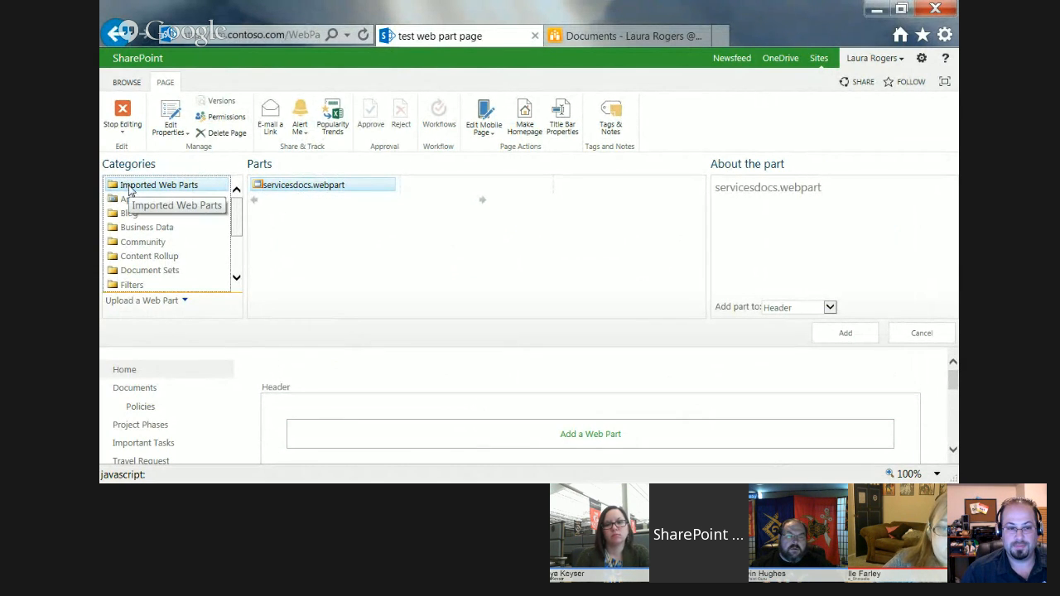
pyautogui.click(846, 332)
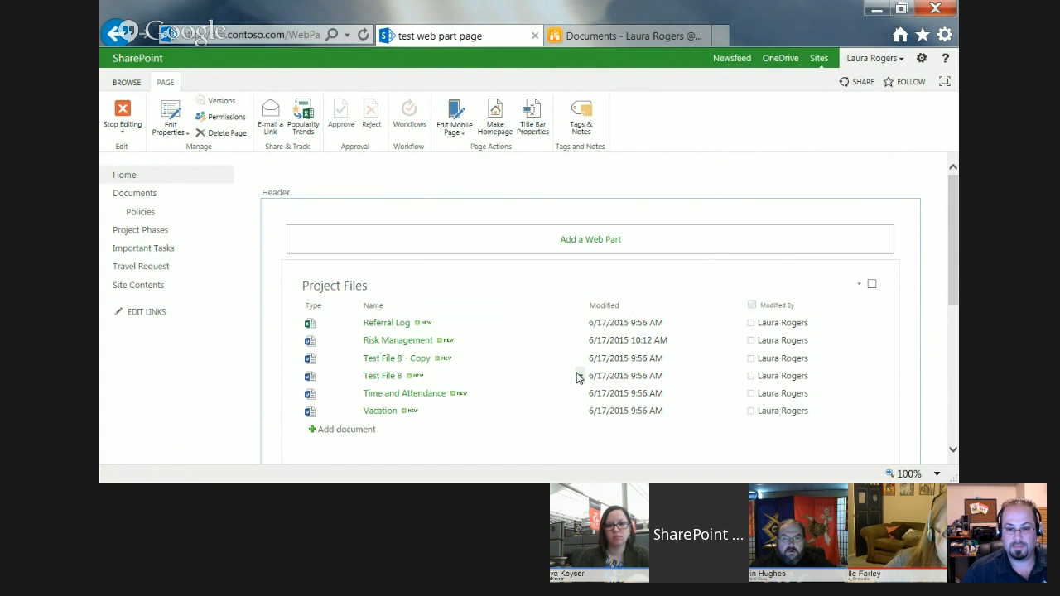
pyautogui.click(122, 116)
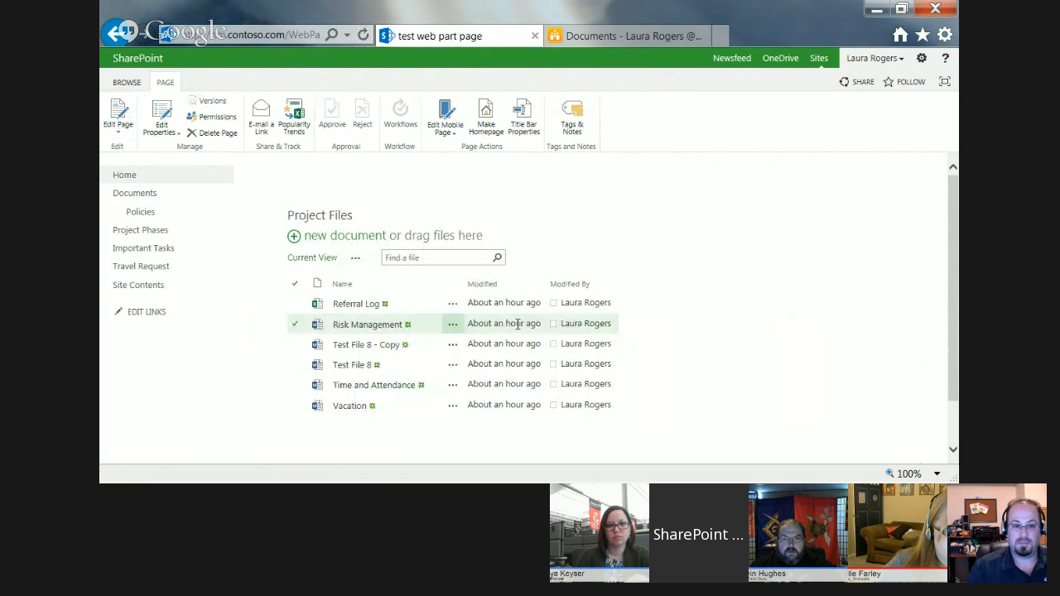
# Try out the Project Files web part: view Referral Log's details, the file search box and the Risk Management document.
pyautogui.click(454, 304)
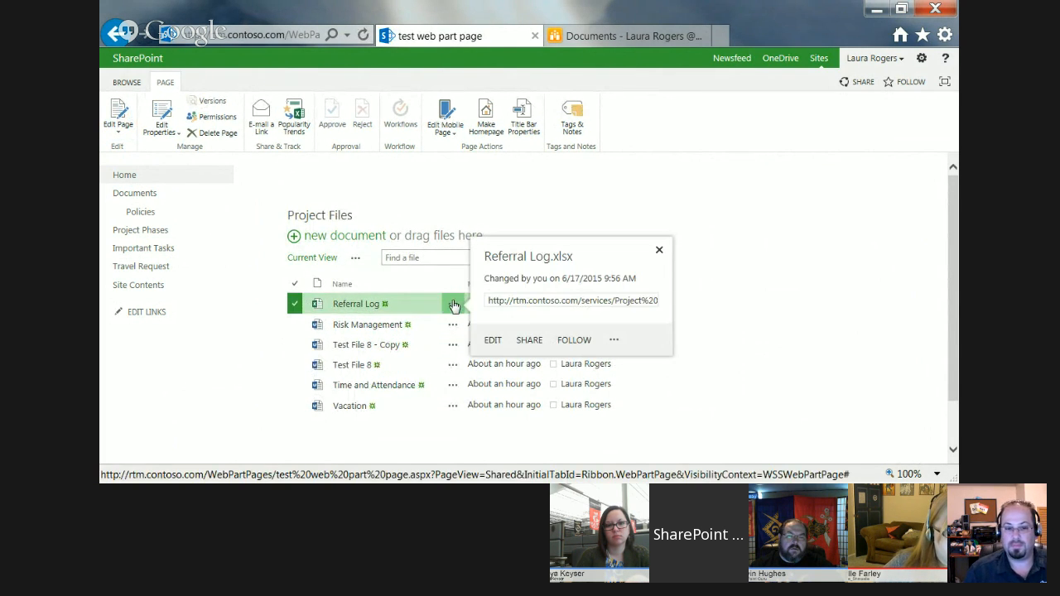
pyautogui.click(838, 355)
pyautogui.click(386, 258)
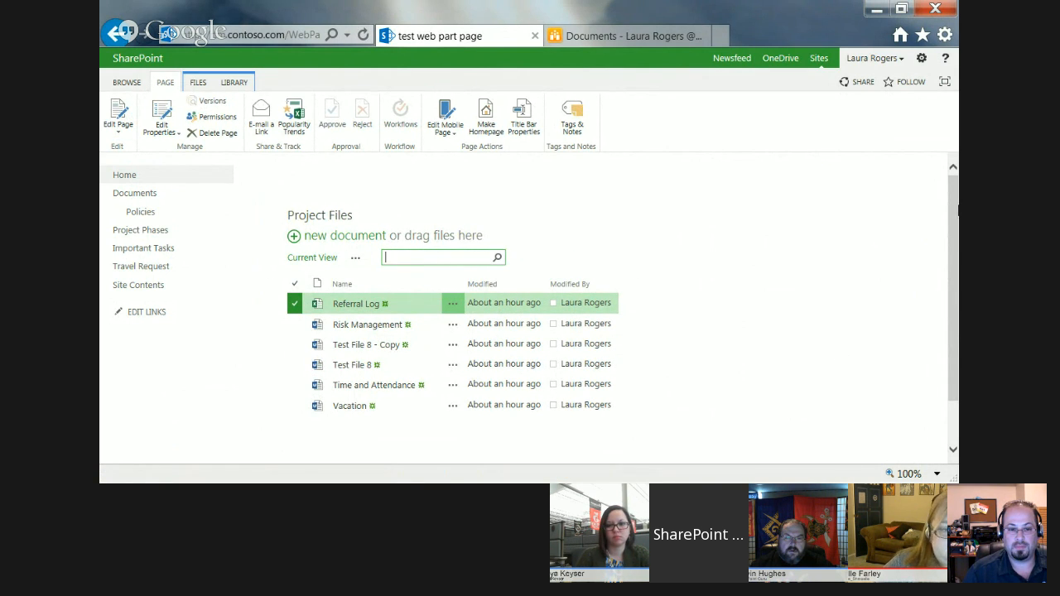
pyautogui.moveTo(951, 194)
pyautogui.mouseDown()
pyautogui.moveTo(952, 213)
pyautogui.moveTo(950, 192)
pyautogui.mouseUp()
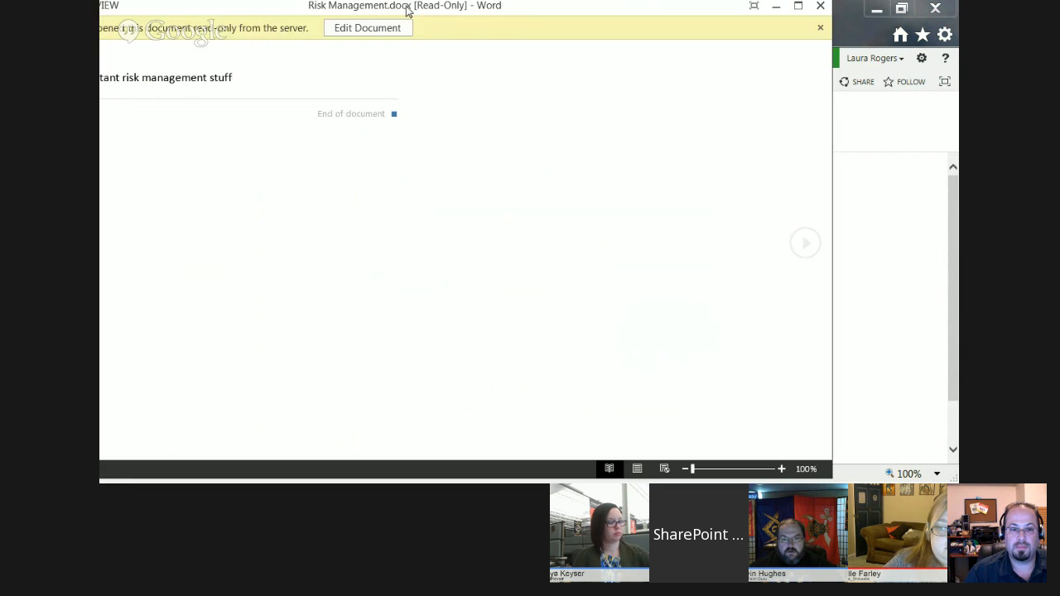
pyautogui.click(903, 51)
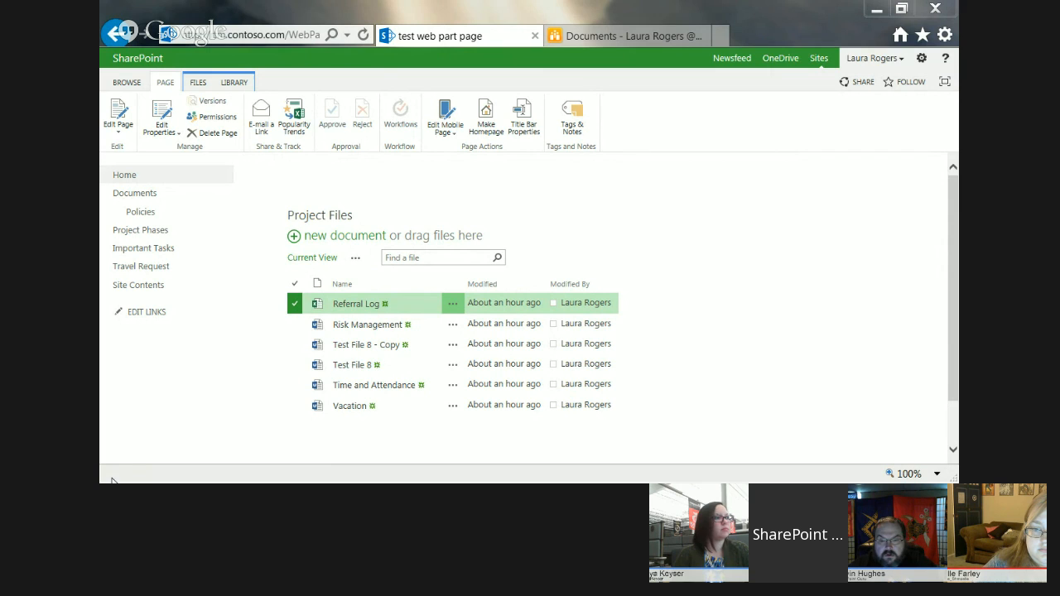
# Go to the Services site and open its Project Files library.
pyautogui.click(124, 82)
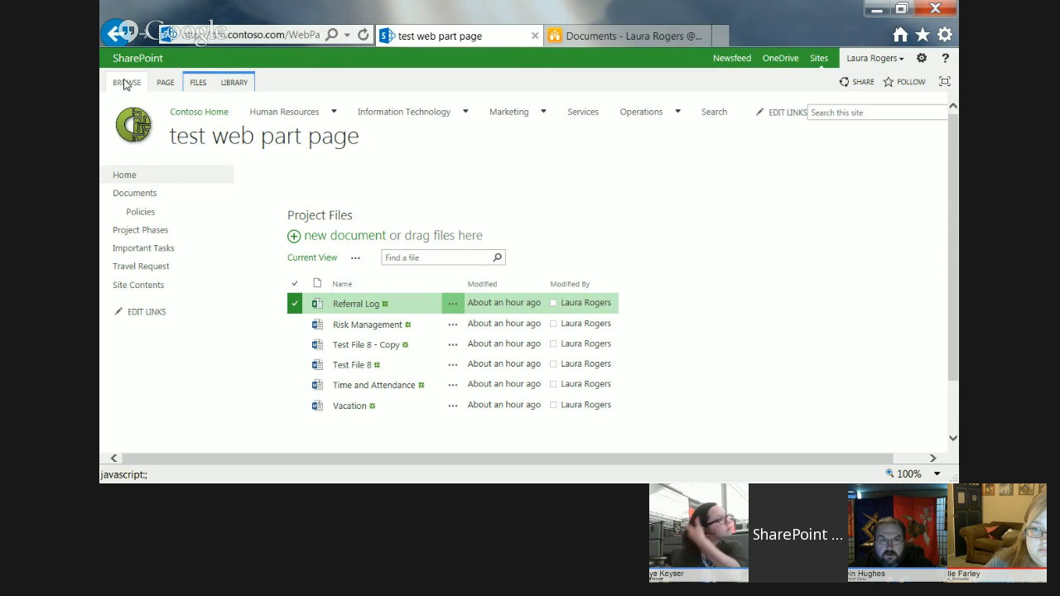
pyautogui.click(581, 114)
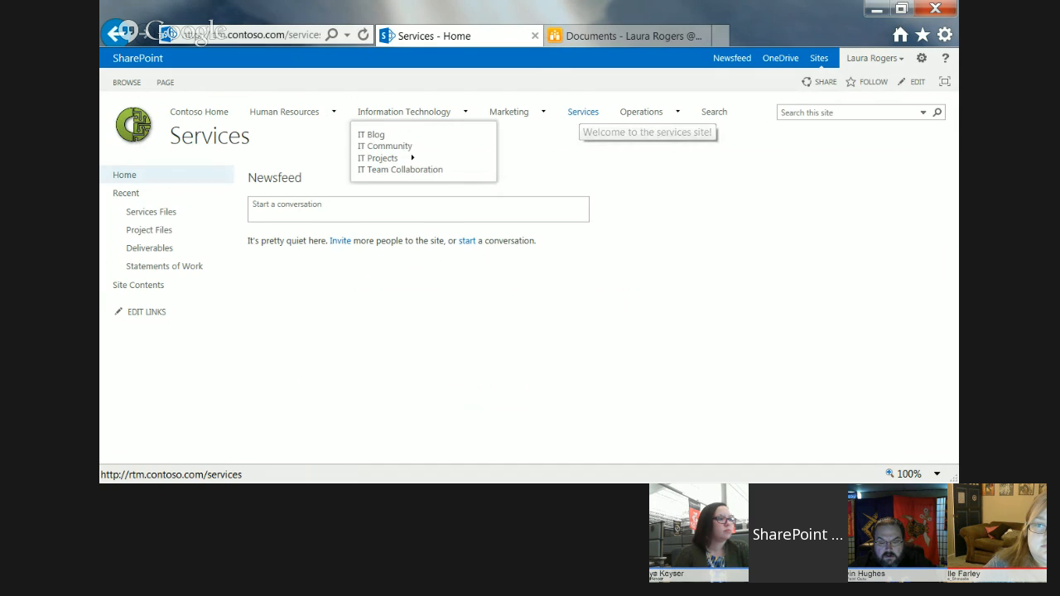
pyautogui.click(150, 230)
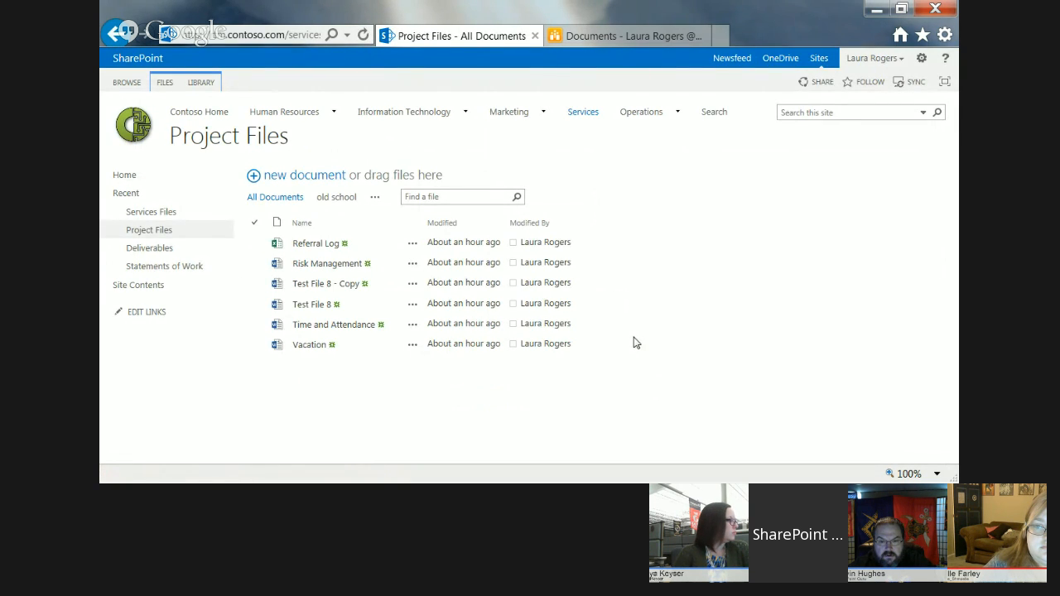
# Copy the Project Files library's web address into a blank Notepad document.
pyautogui.click(295, 37)
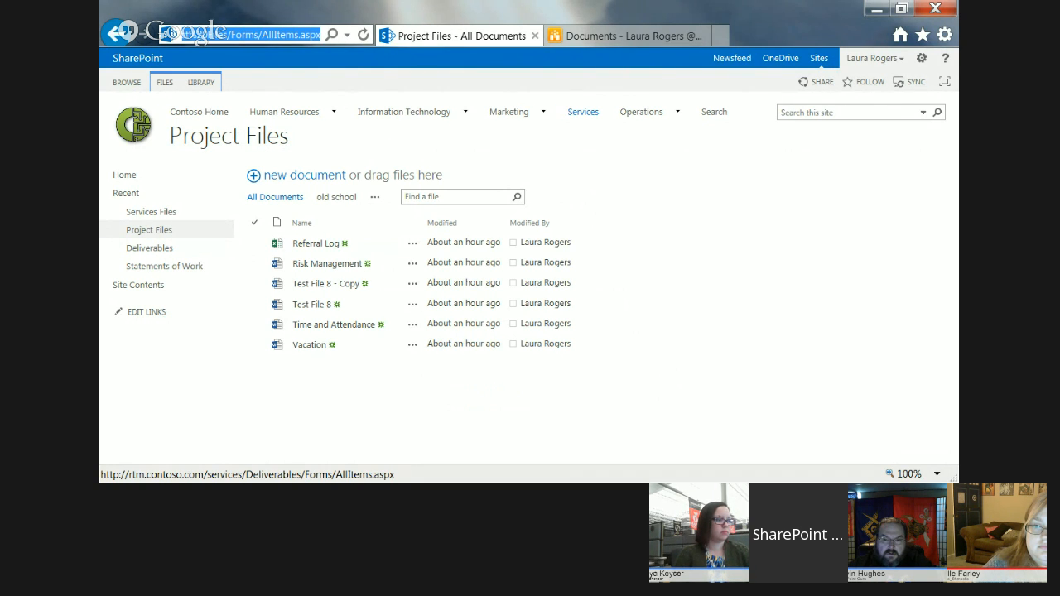
pyautogui.hotkey('alt', 'Tab')
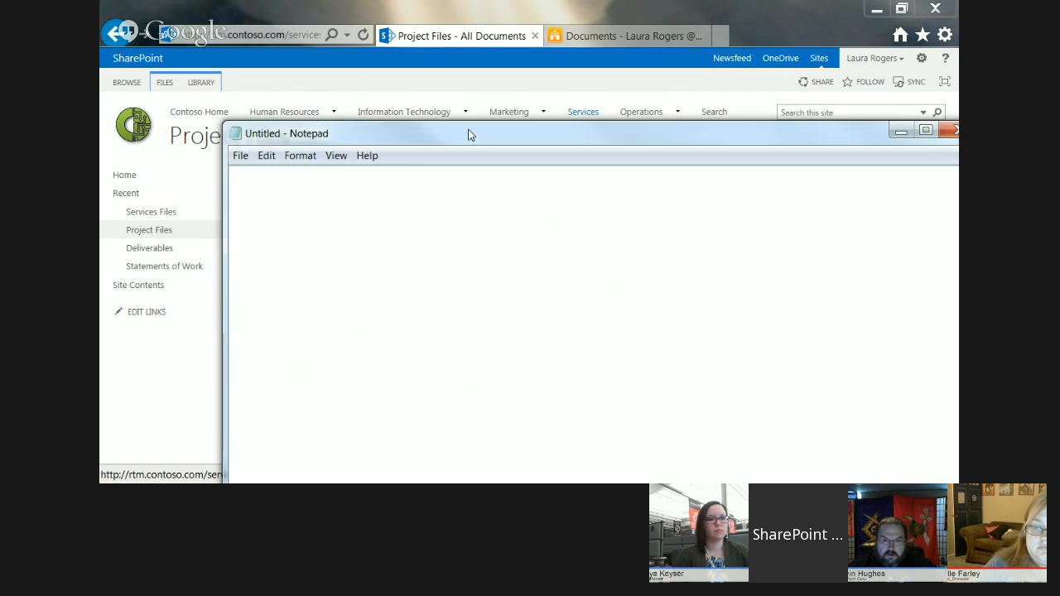
pyautogui.moveTo(467, 131); pyautogui.dragTo(479, 100)
pyautogui.write('http://rtm.contoso.com/services/_layouts/15/start.aspx#/Project%20Files/Forms/AllItems.aspx')
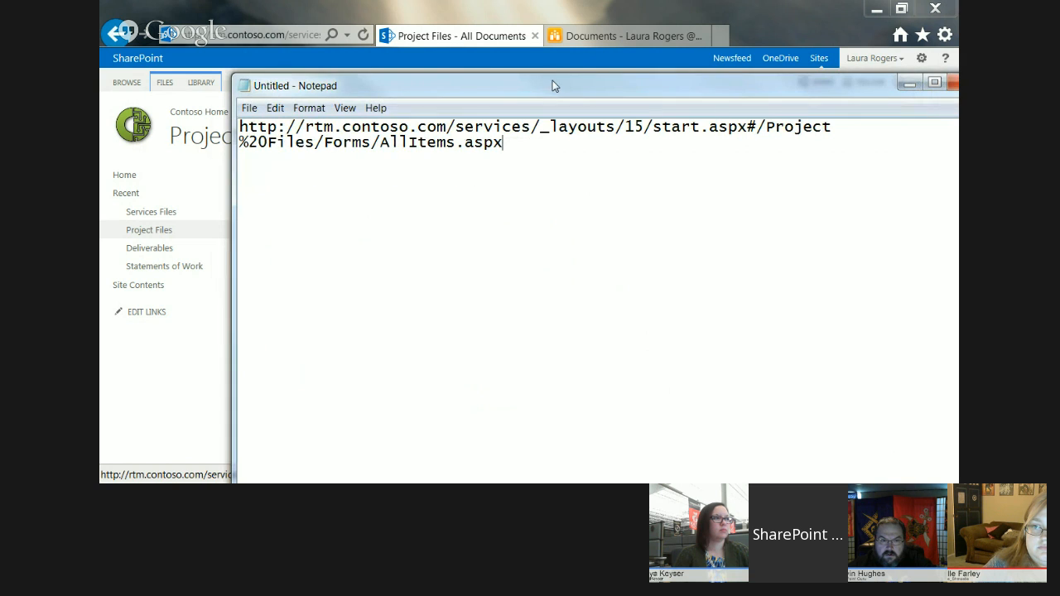
pyautogui.moveTo(552, 83); pyautogui.dragTo(464, 182)
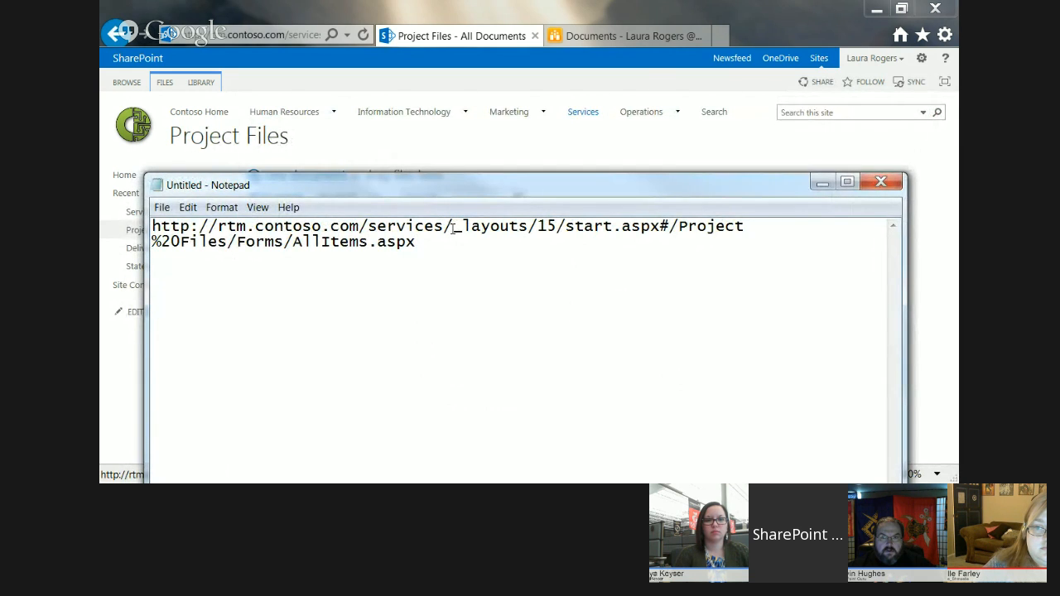
pyautogui.moveTo(452, 226); pyautogui.dragTo(678, 226)
pyautogui.press('BackSpace')
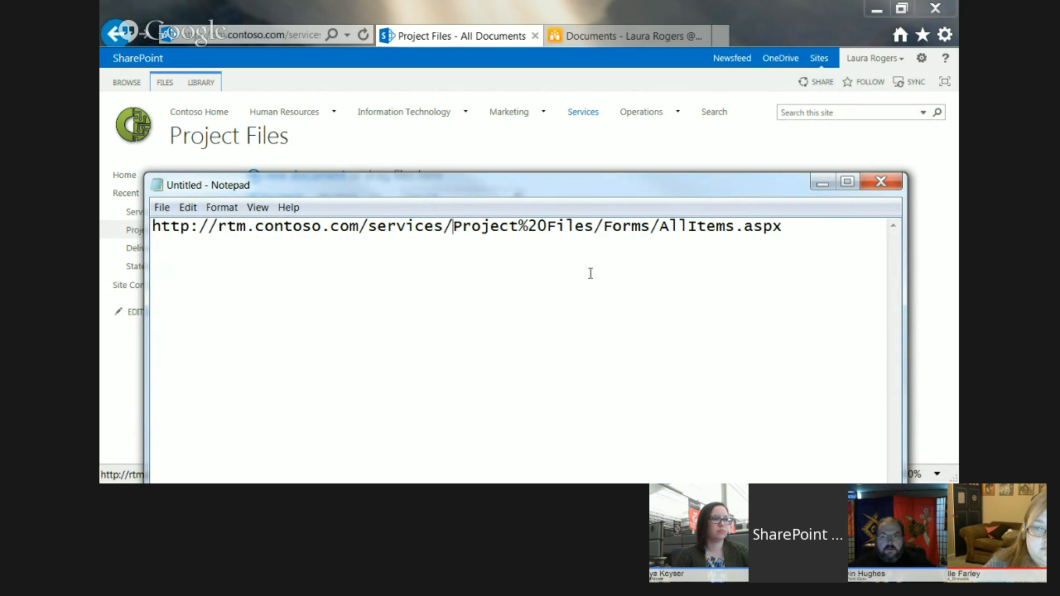
pyautogui.moveTo(597, 226); pyautogui.dragTo(827, 221)
pyautogui.press('BackSpace')
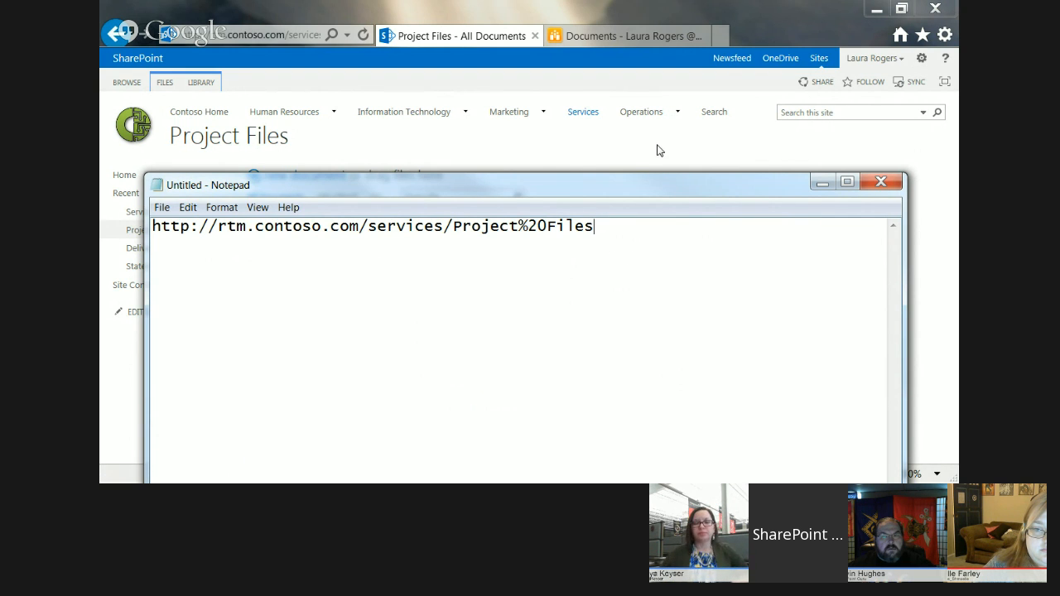
# Return to the browser and deactivate the Minimal Download Strategy feature in the Services site's features.
pyautogui.click(749, 6)
pyautogui.click(919, 62)
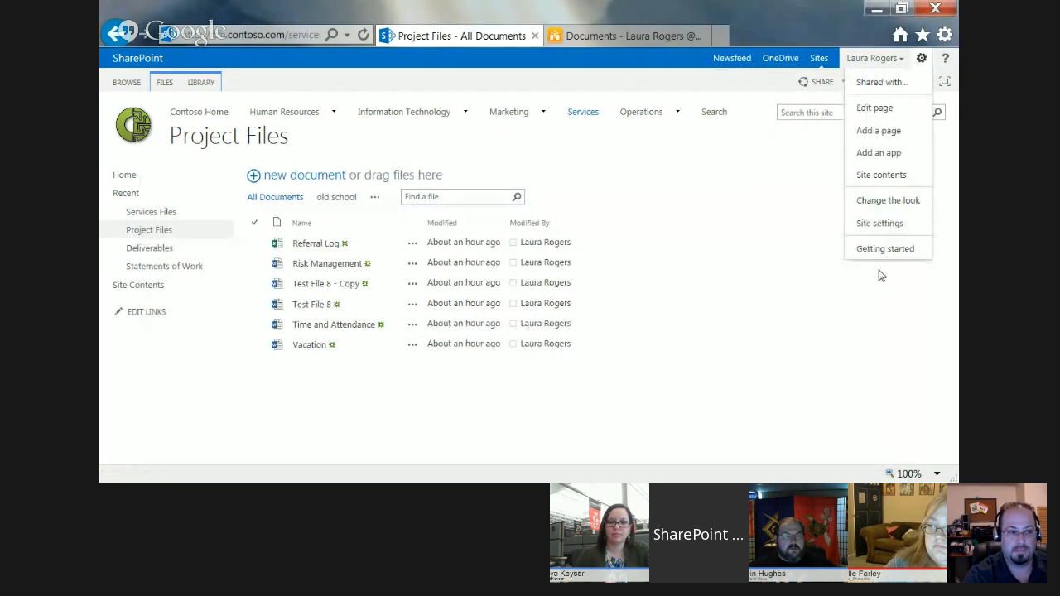
pyautogui.click(875, 225)
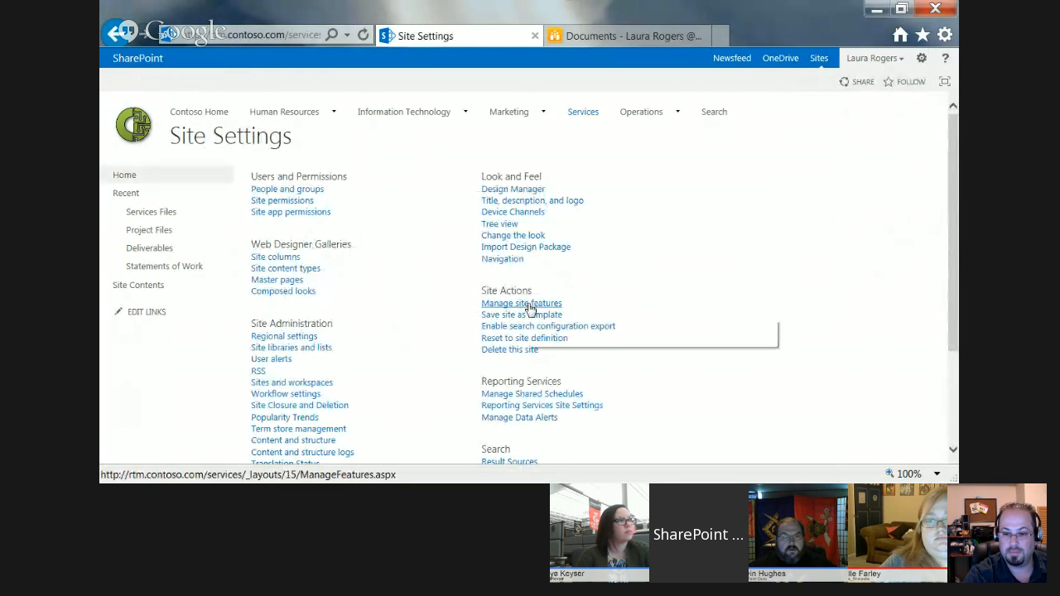
pyautogui.click(492, 304)
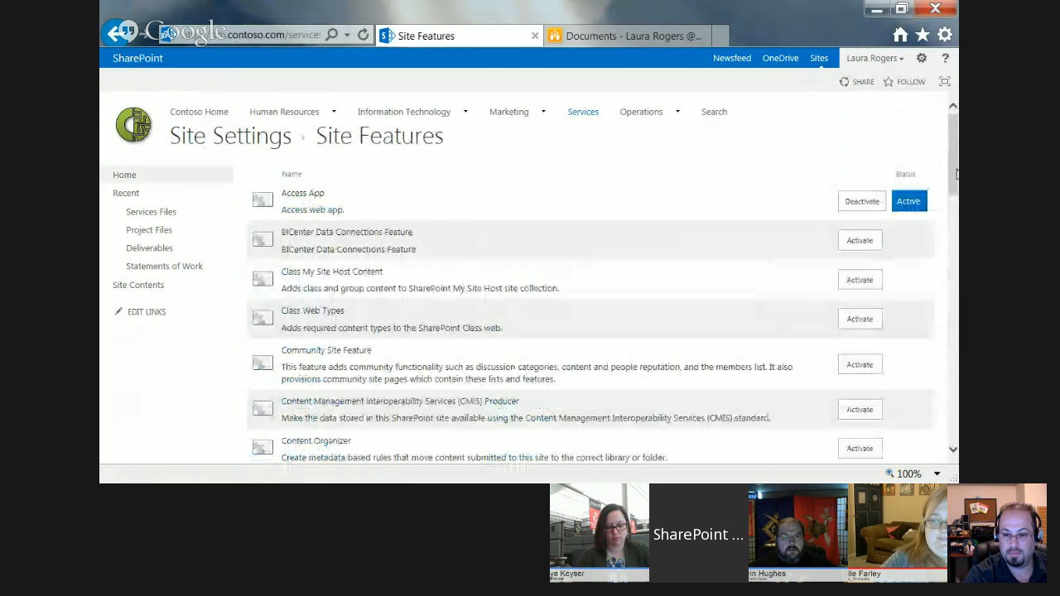
pyautogui.scroll(-5, 530, 281)
pyautogui.scroll(-3, 771, 339)
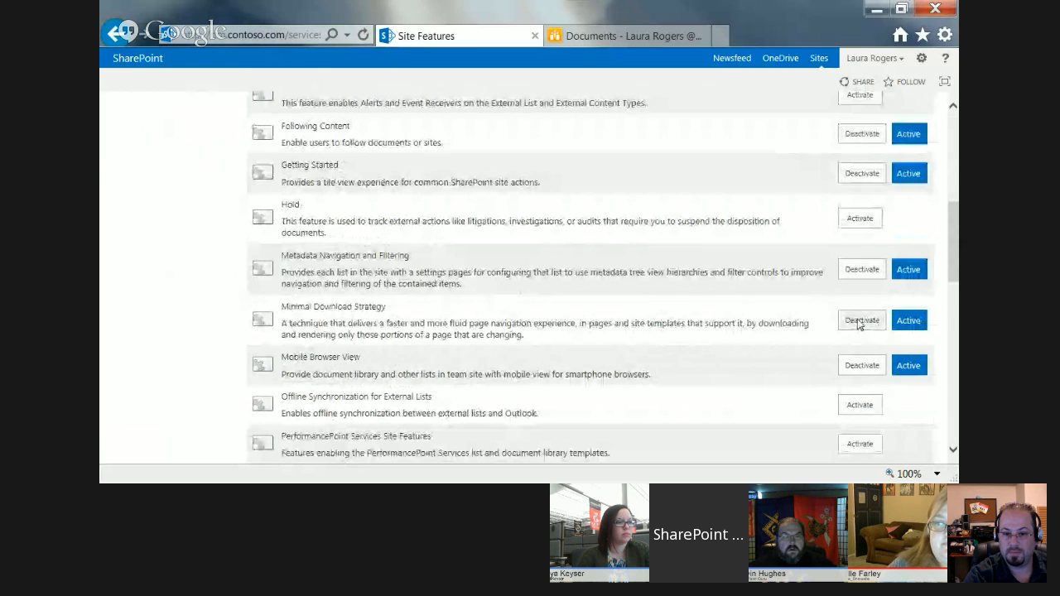
pyautogui.click(861, 320)
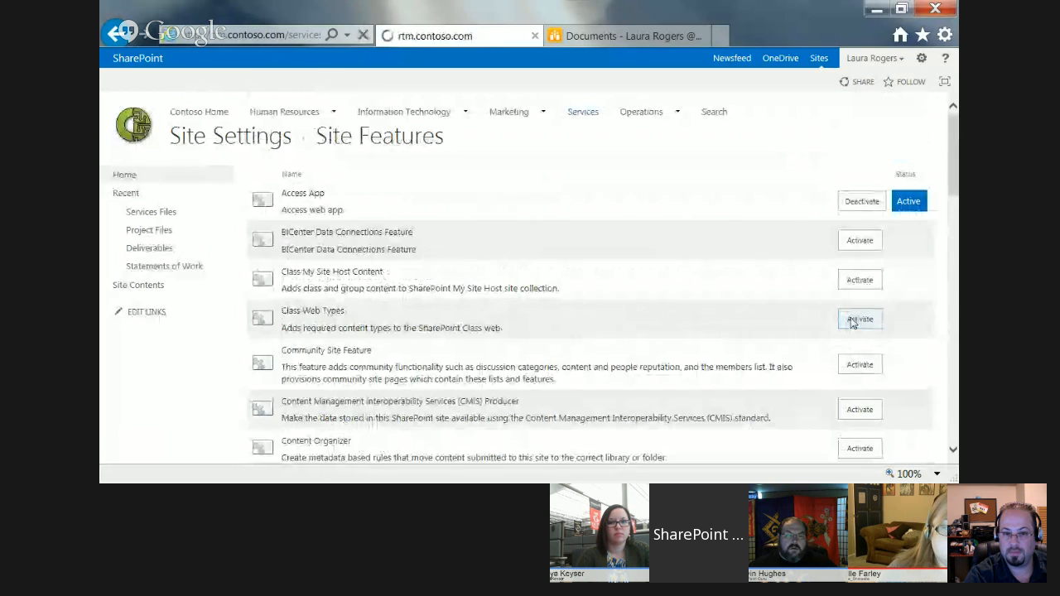
pyautogui.click(305, 227)
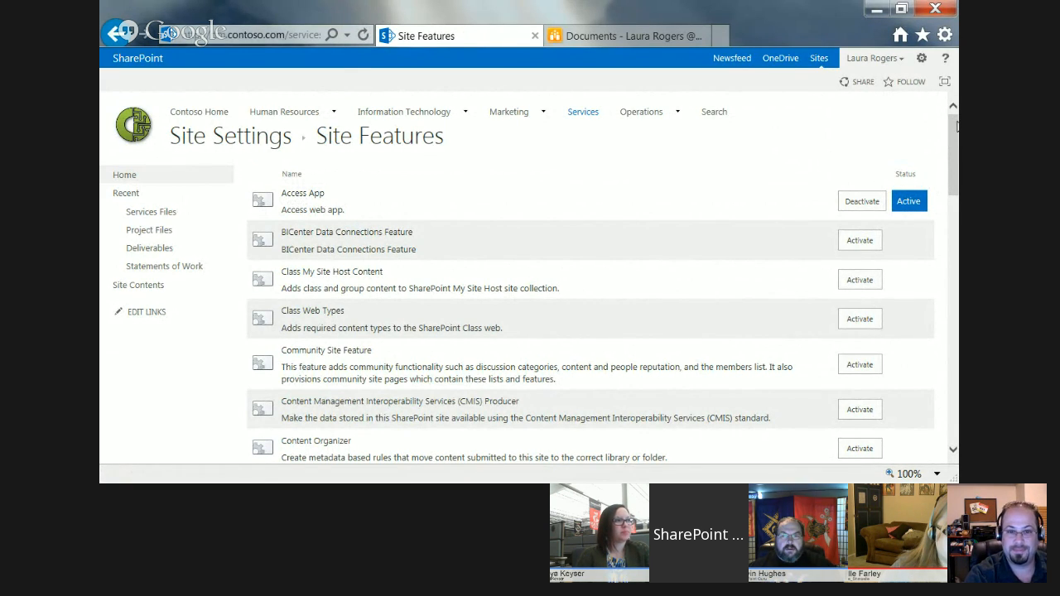
pyautogui.moveTo(956, 127)
pyautogui.mouseDown()
pyautogui.moveTo(952, 184)
pyautogui.moveTo(950, 125)
pyautogui.mouseUp()
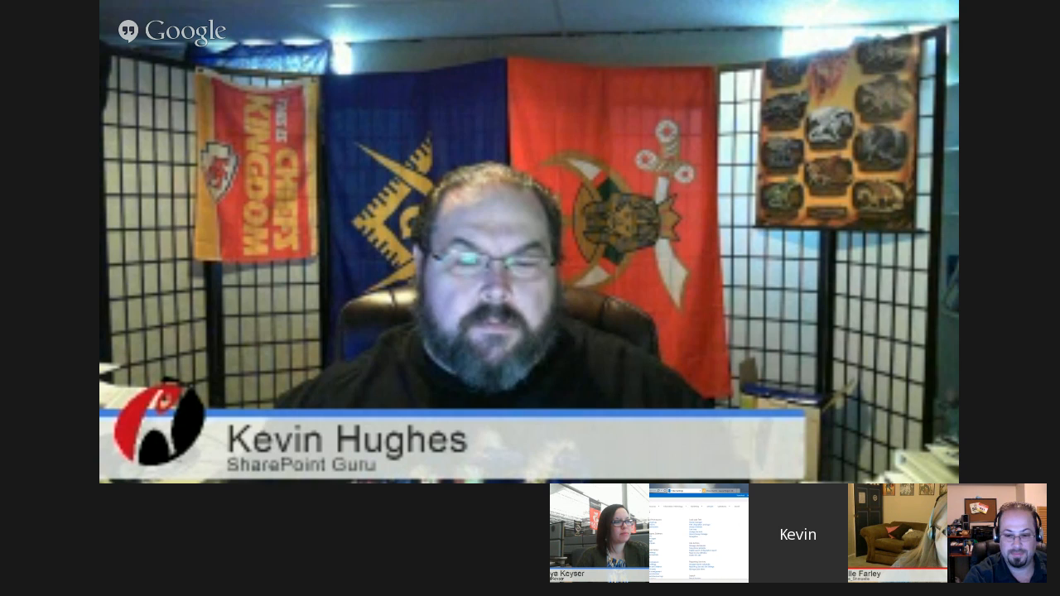
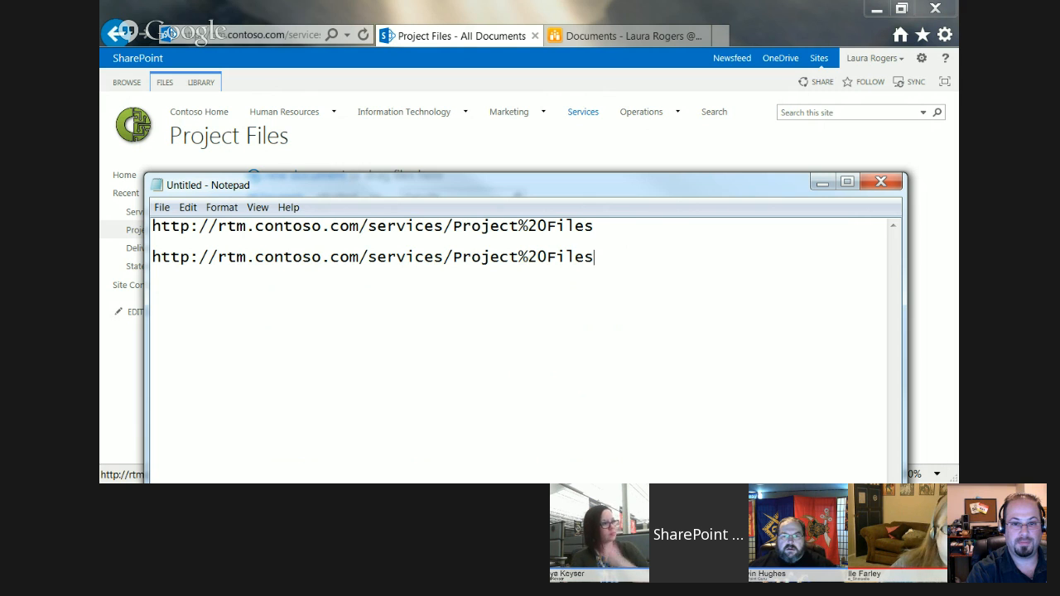
pyautogui.hotkey('alt', 'Tab')
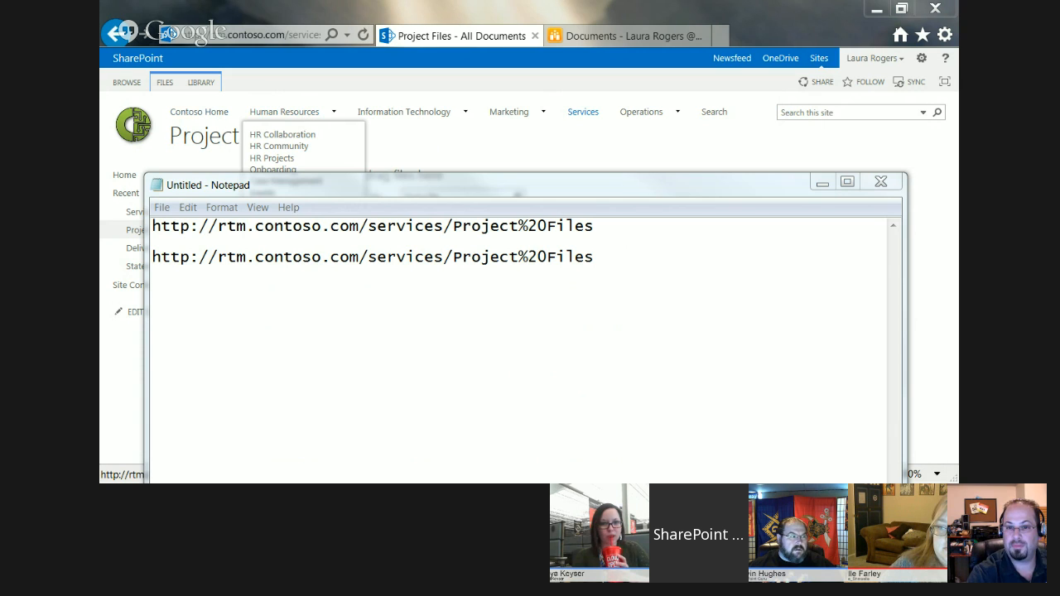
pyautogui.moveTo(339, 119)
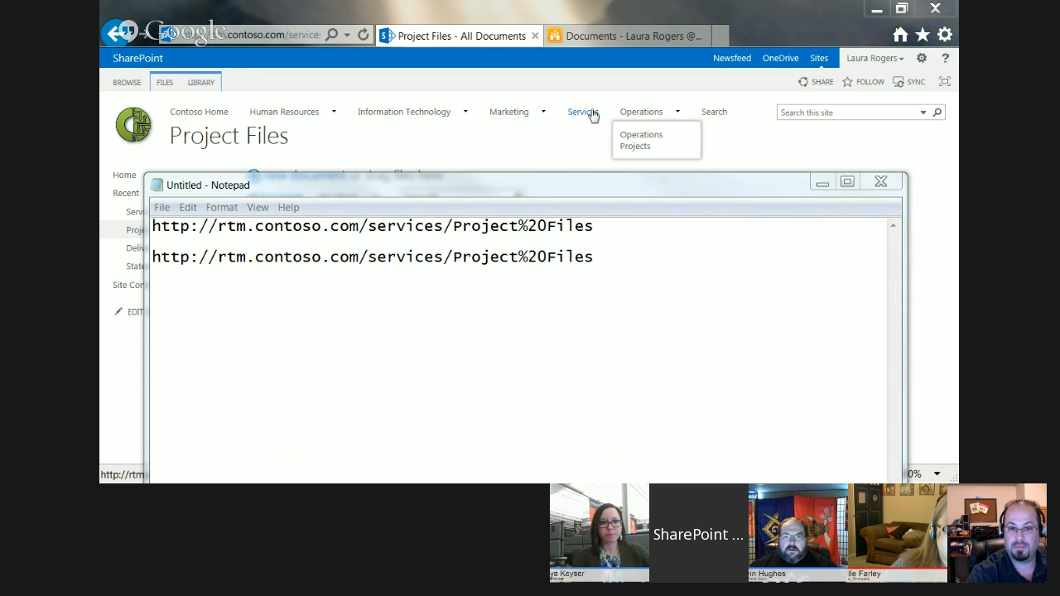
pyautogui.moveTo(441, 118)
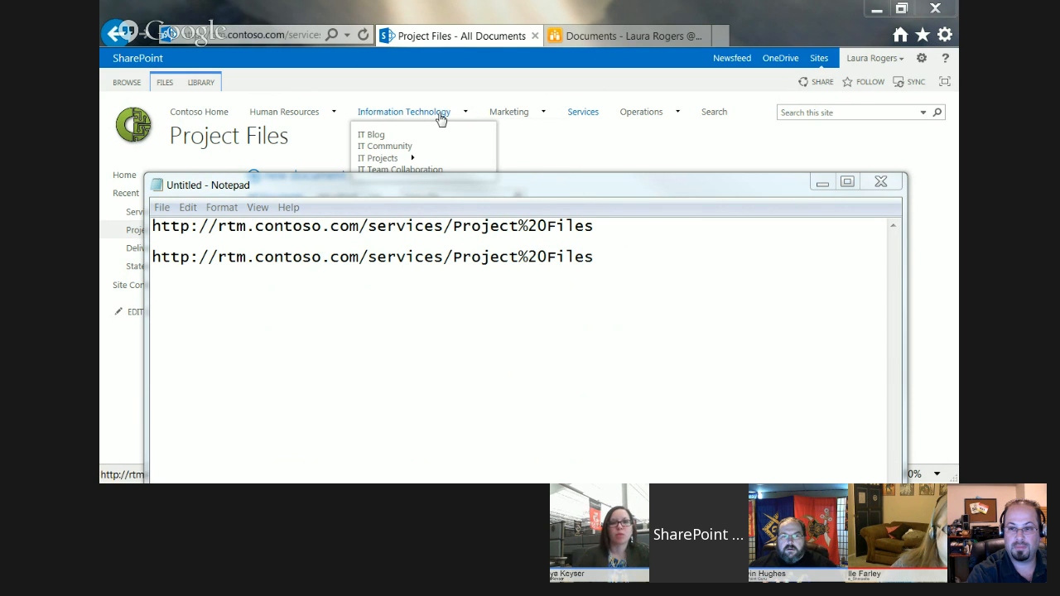
pyautogui.moveTo(670, 118)
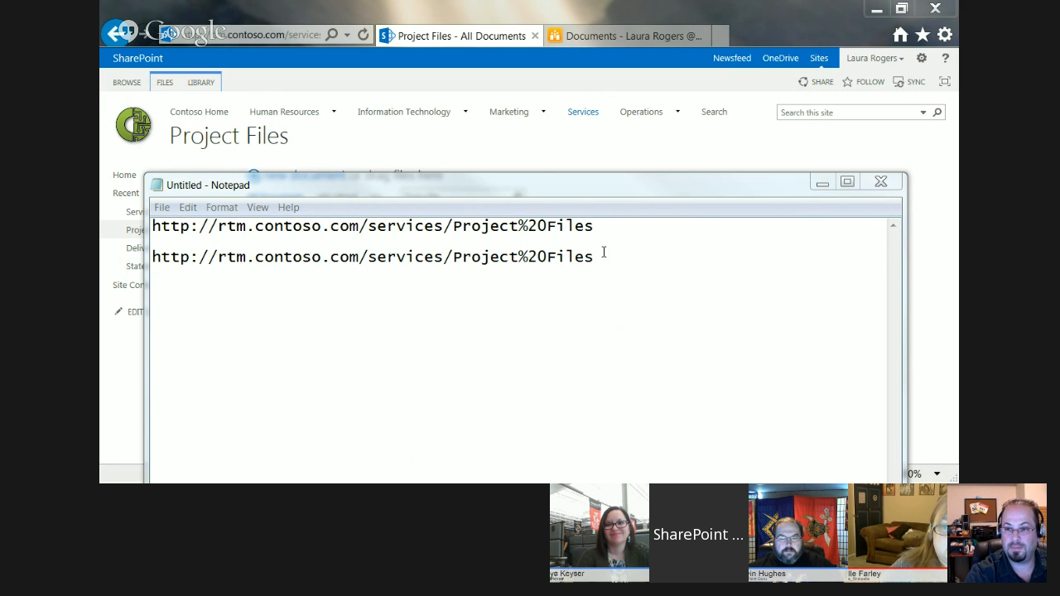
# Copy the second shortened Project Files address in Notepad and move the Notepad window off the browser.
pyautogui.moveTo(598, 259); pyautogui.dragTo(136, 262)
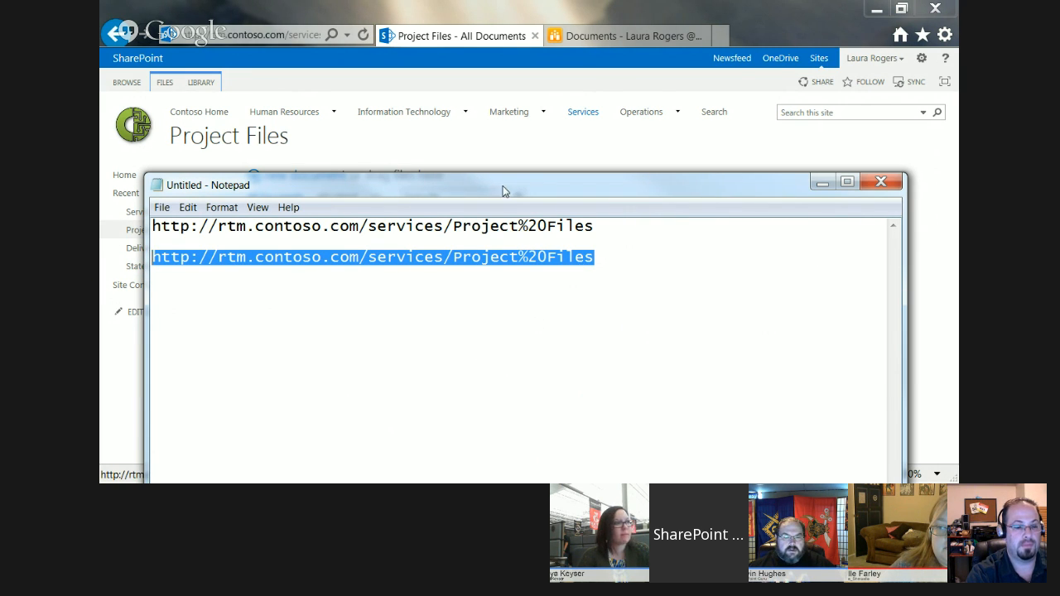
pyautogui.moveTo(507, 186); pyautogui.dragTo(0, 104)
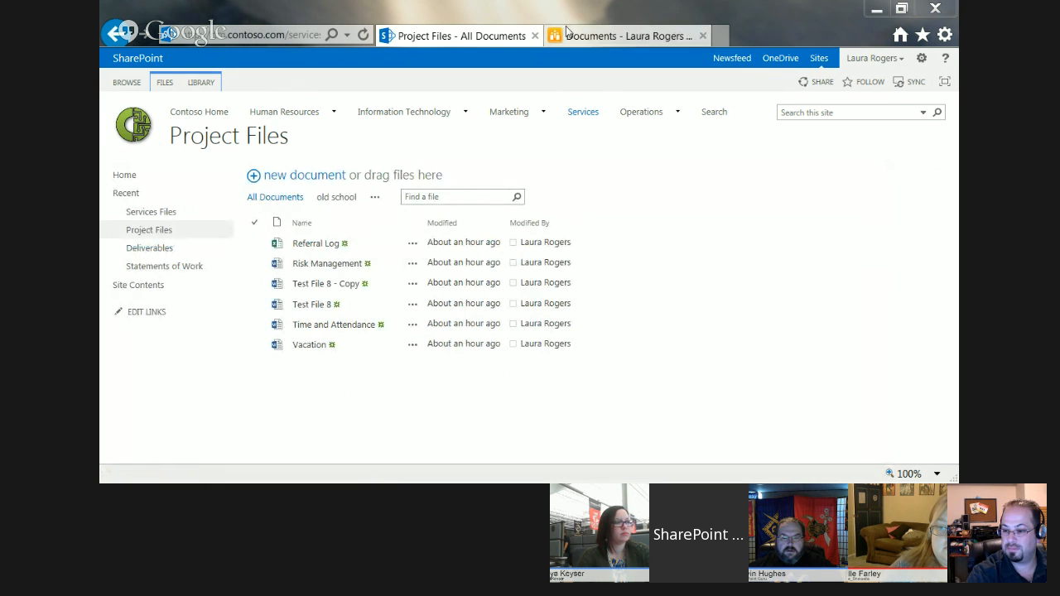
# Open the Team site at rtm.contoso.com/sites/team in the browser tab that shows the blog.
pyautogui.click(603, 37)
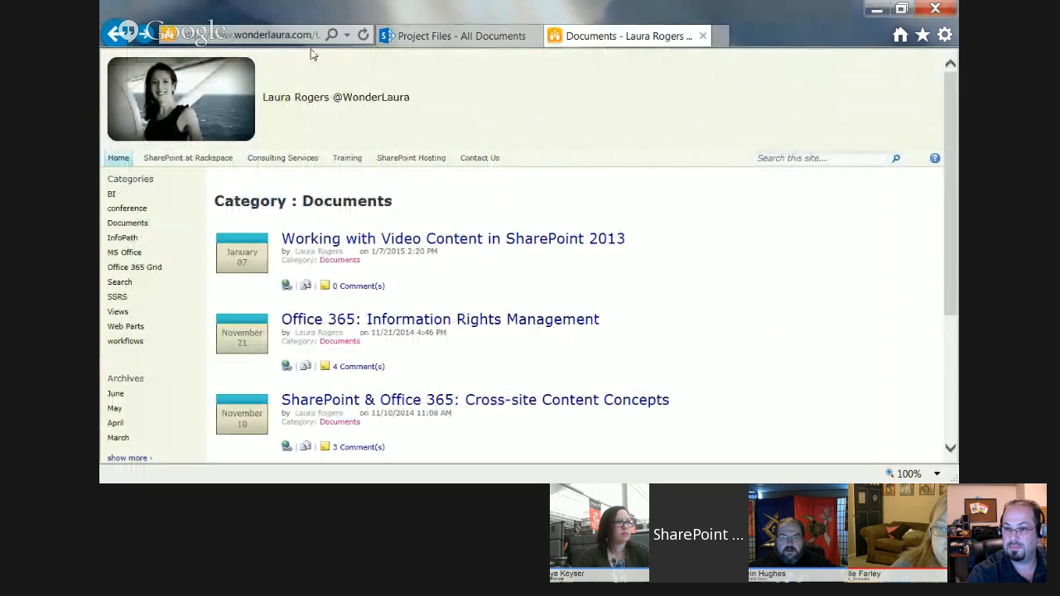
pyautogui.click(284, 33)
pyautogui.write('rtm.contoso.com/')
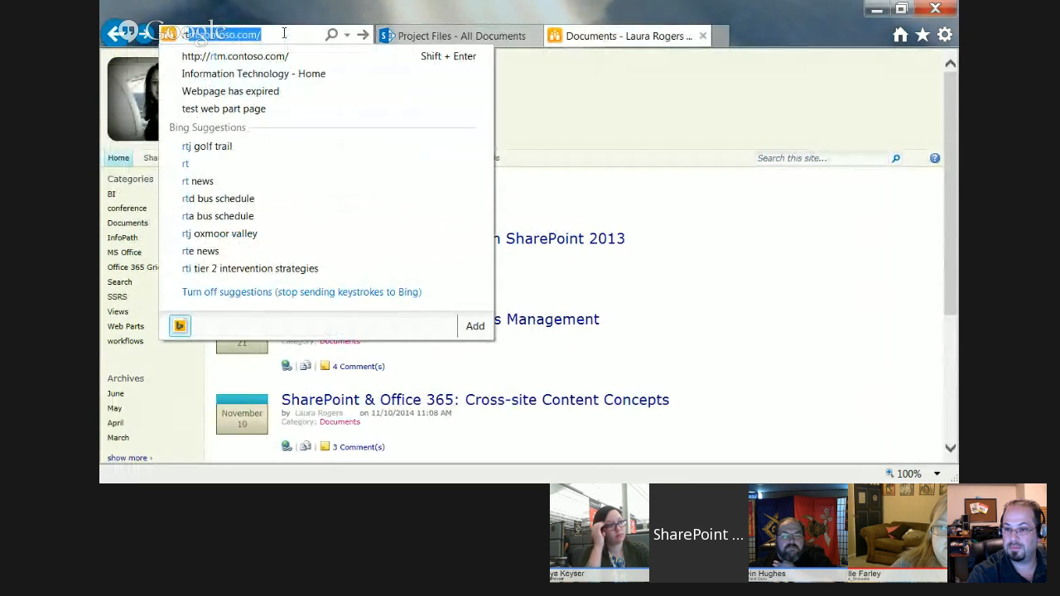
pyautogui.click(284, 30)
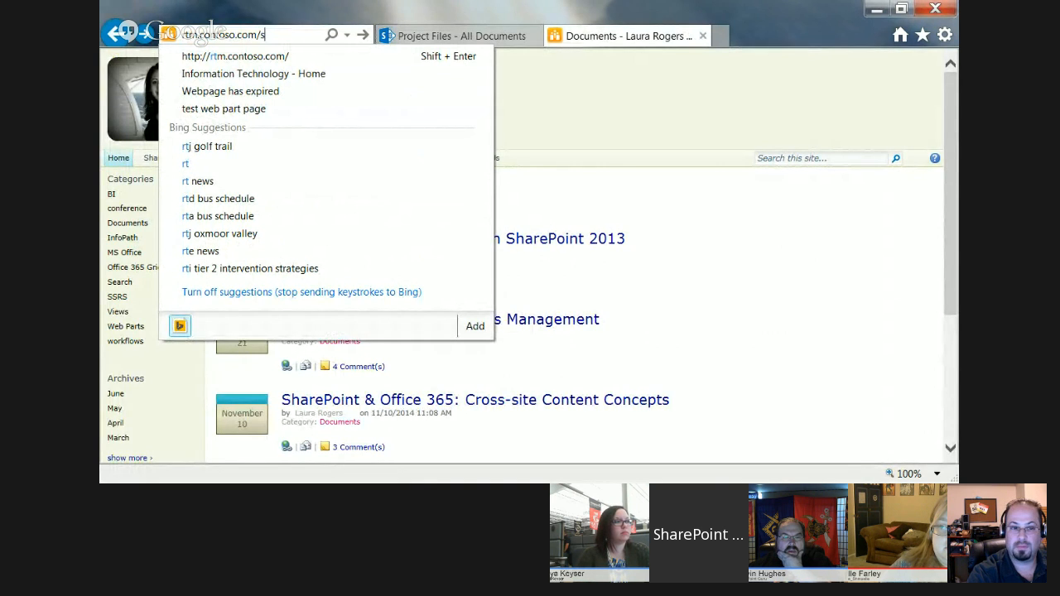
pyautogui.write('sites/te')
pyautogui.press('Return')
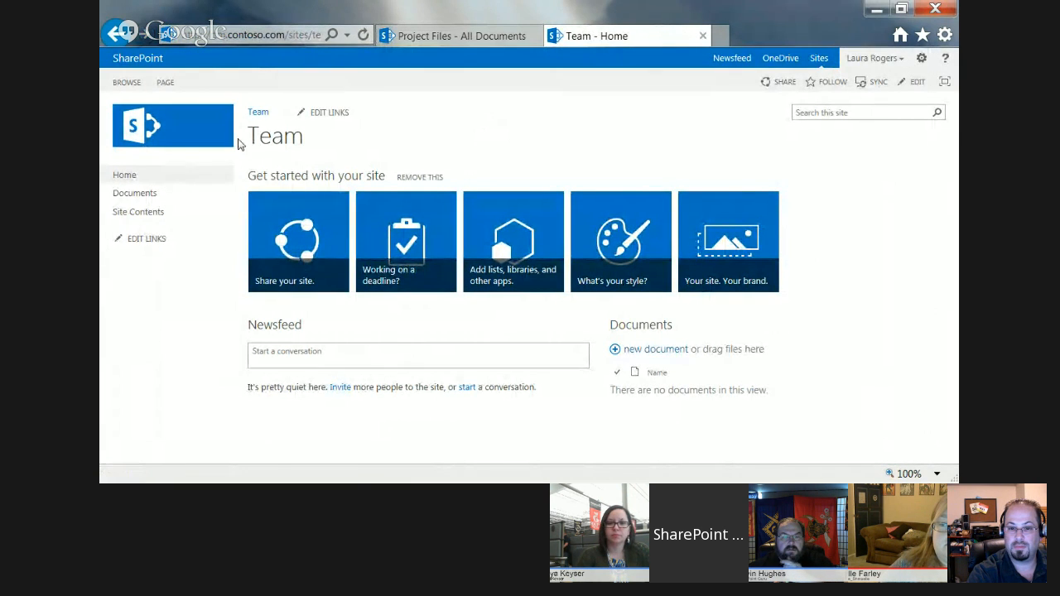
# Add a new page named "other library" to the Team site.
pyautogui.click(919, 59)
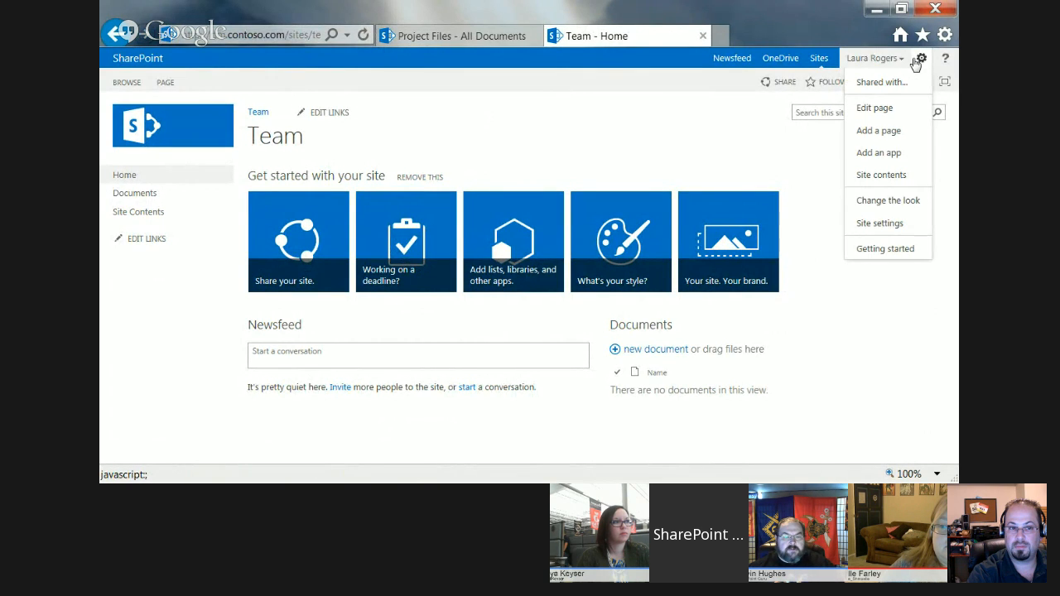
pyautogui.click(878, 132)
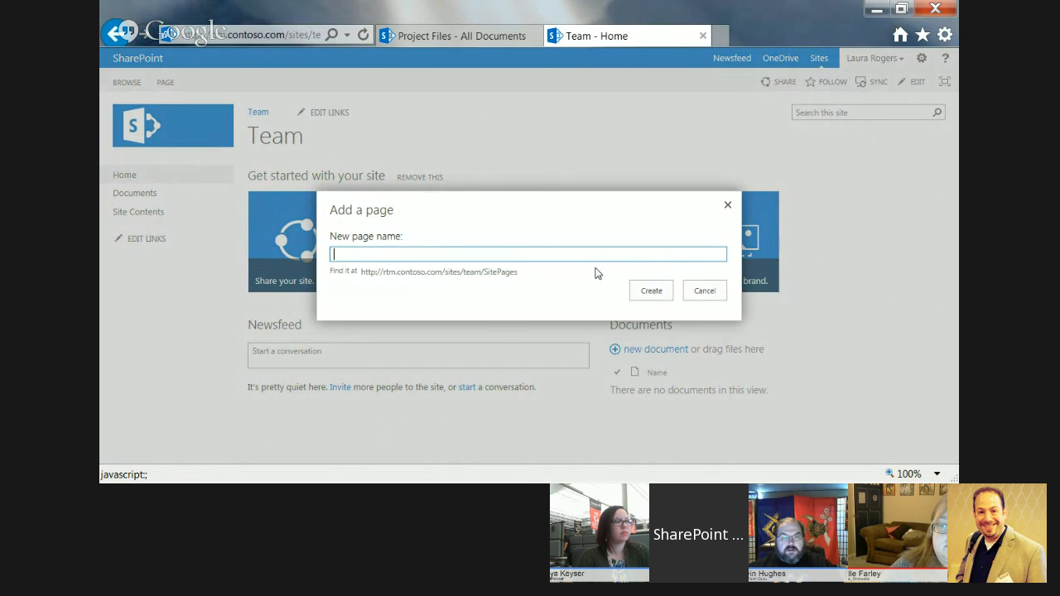
pyautogui.write('other library')
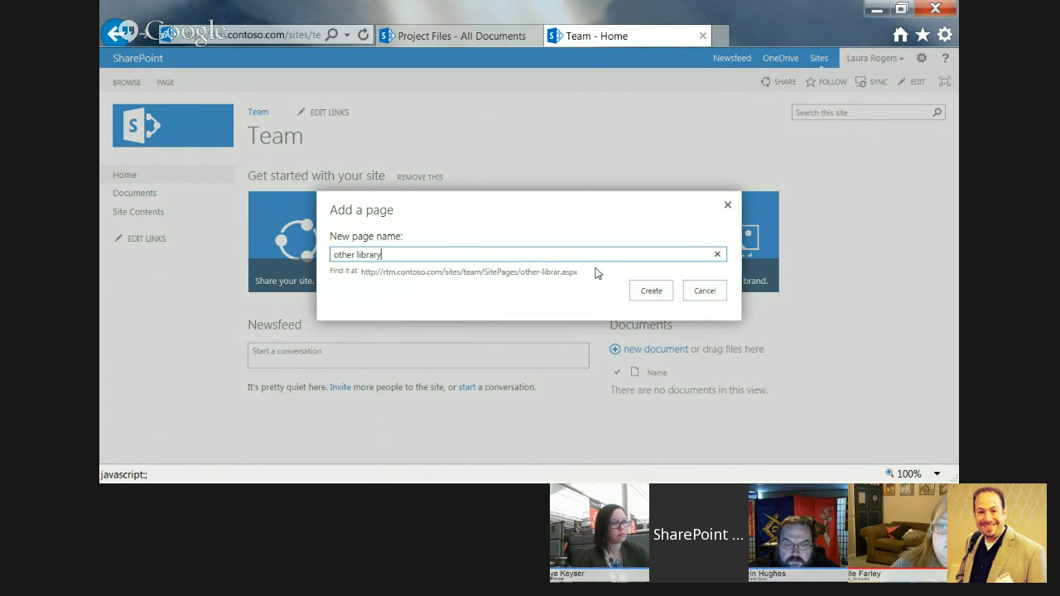
pyautogui.click(641, 295)
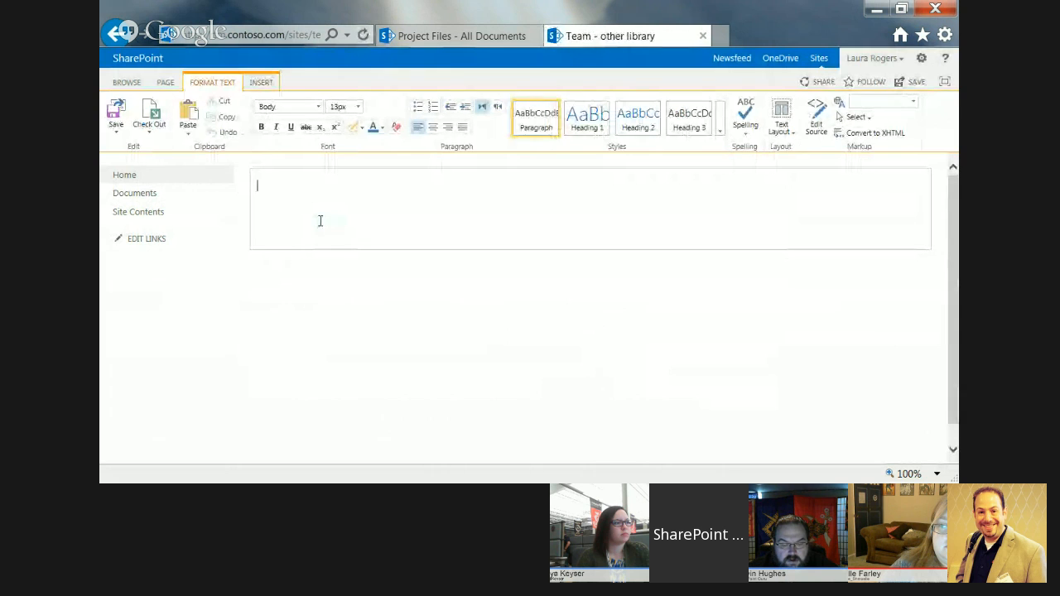
# Insert the Content Search web part from the Content Rollup category into the new page's content area.
pyautogui.click(261, 83)
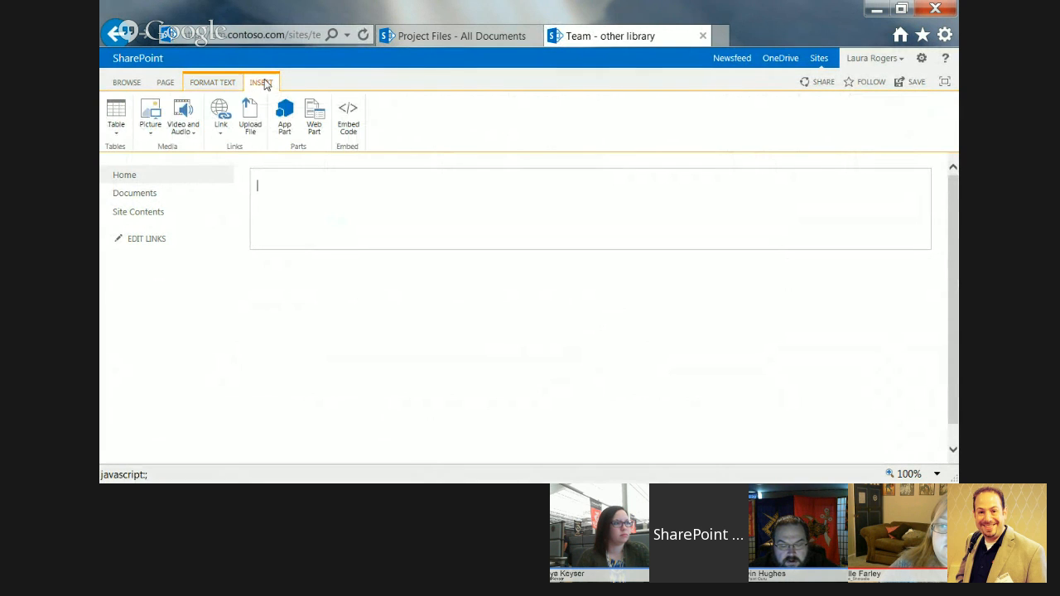
pyautogui.click(312, 121)
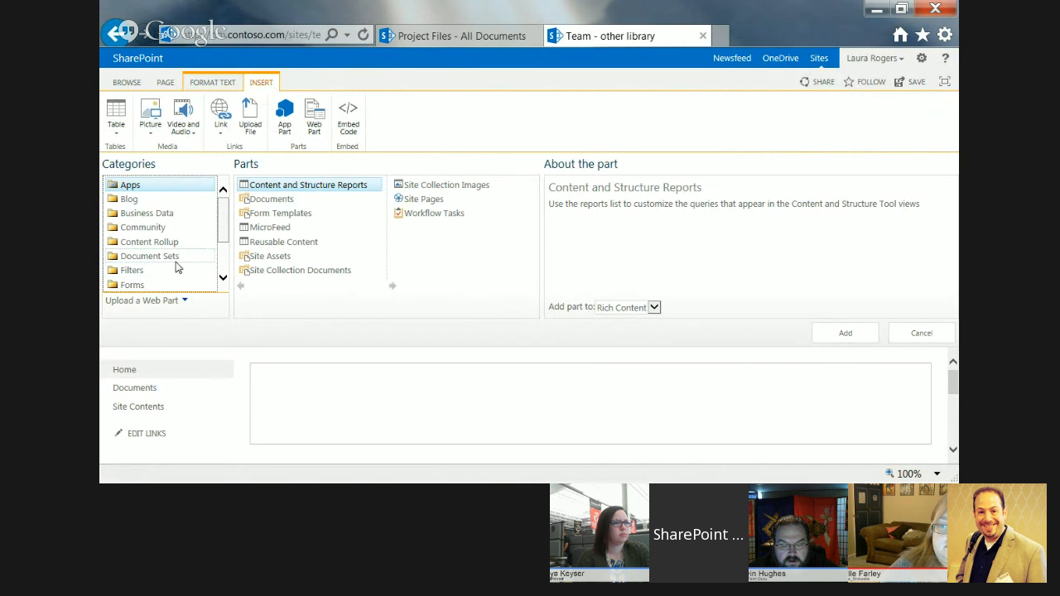
pyautogui.scroll(-2, 223, 261)
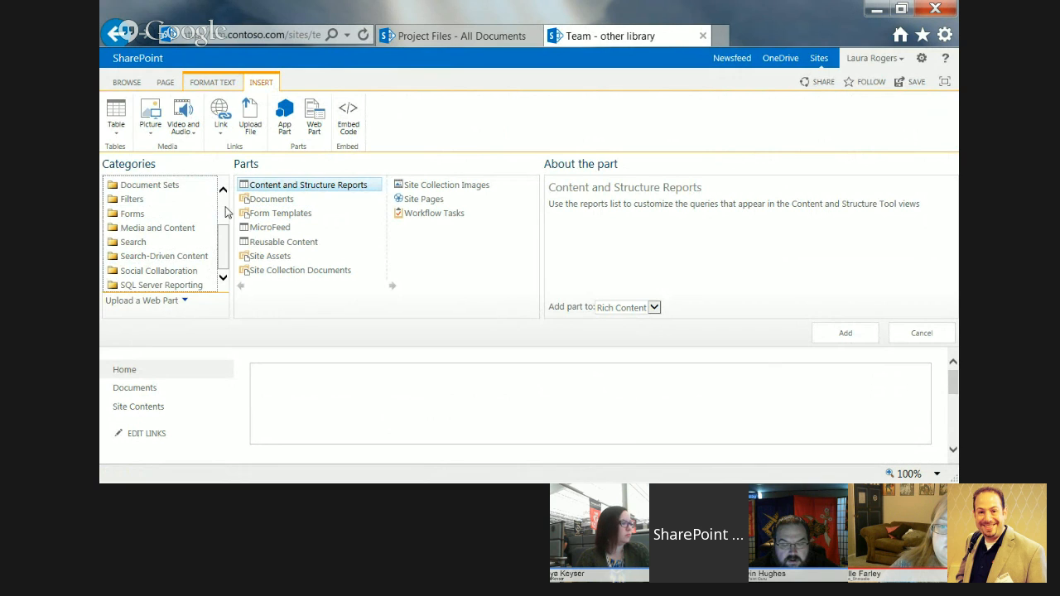
pyautogui.scroll(2, 222, 211)
pyautogui.click(177, 242)
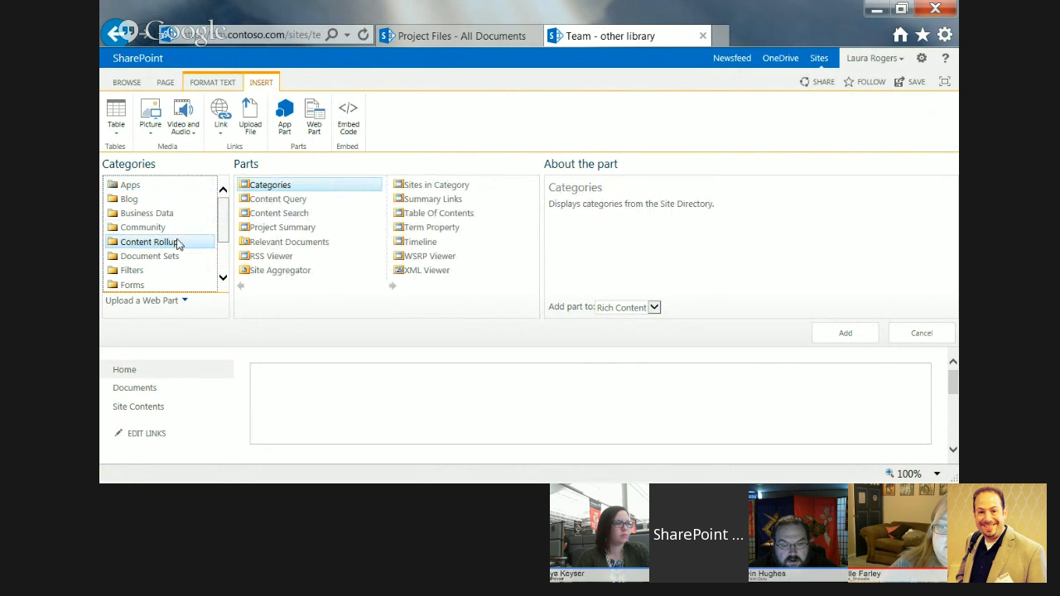
pyautogui.click(289, 214)
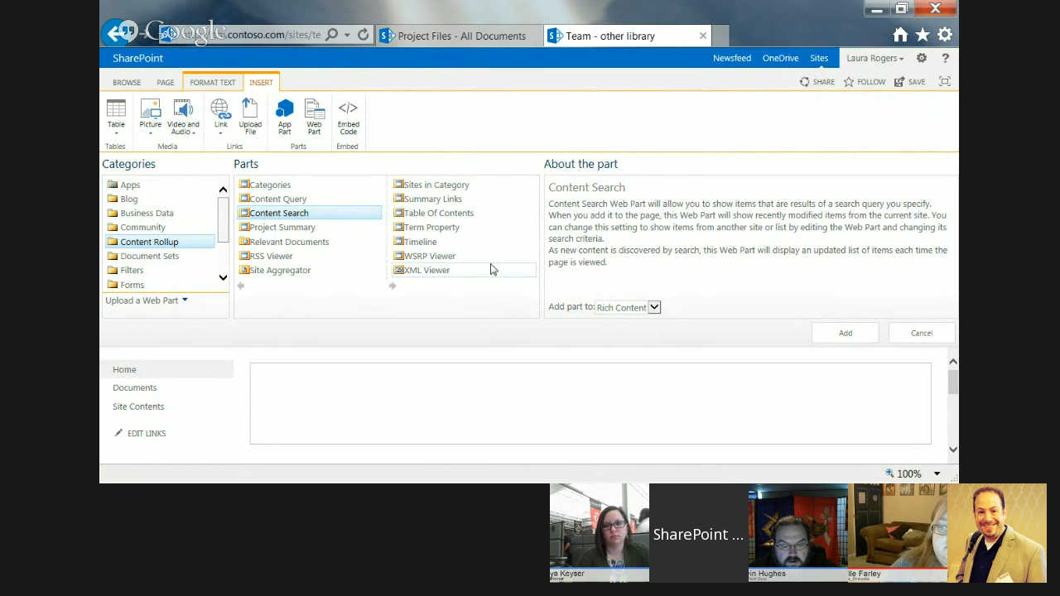
pyautogui.click(830, 335)
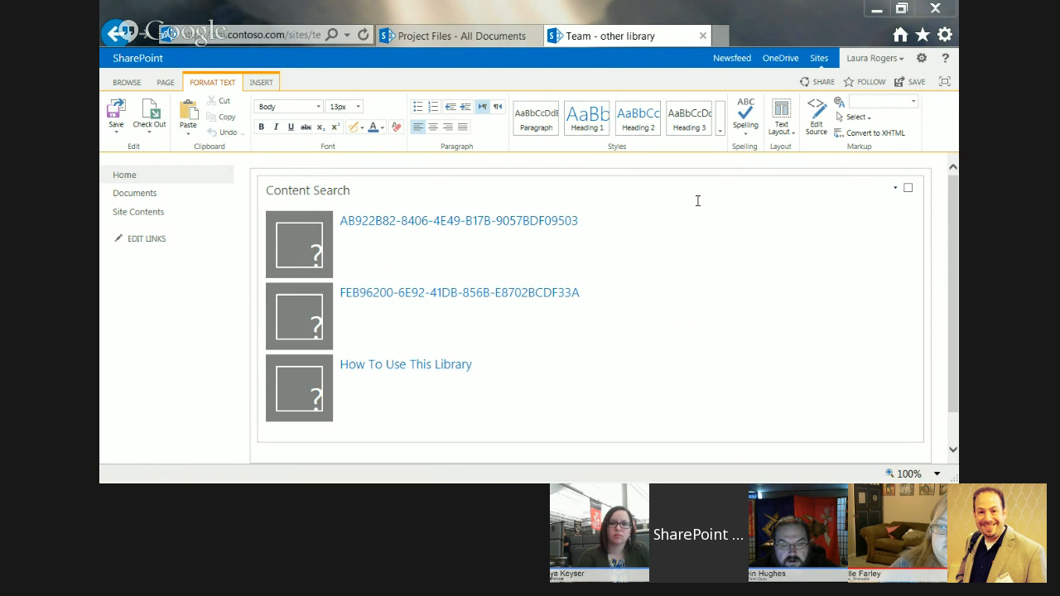
# Open the Content Search web part's properties and set the number of items to show to 15.
pyautogui.click(895, 189)
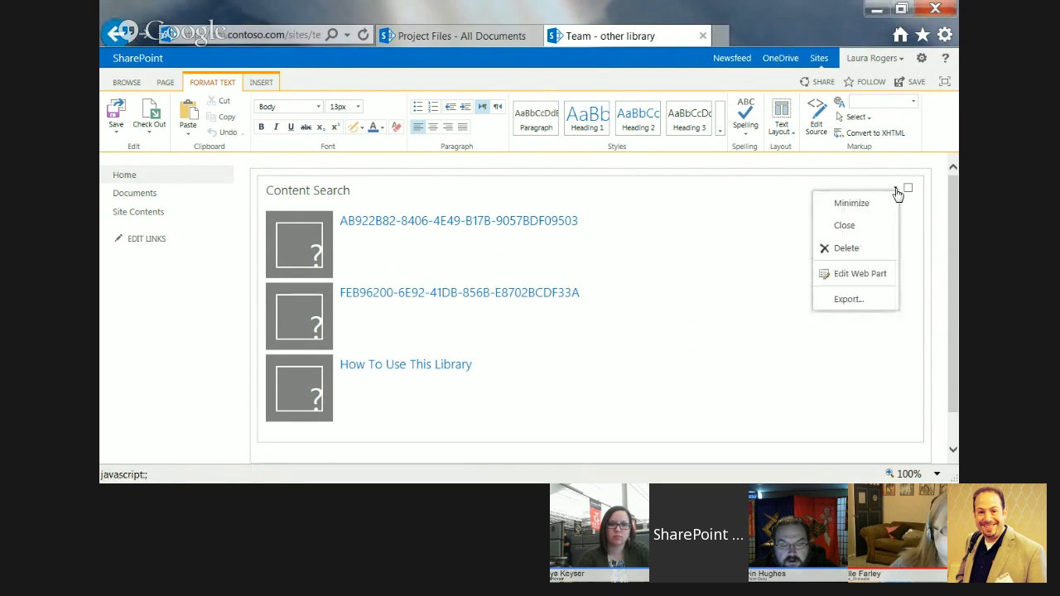
pyautogui.click(861, 274)
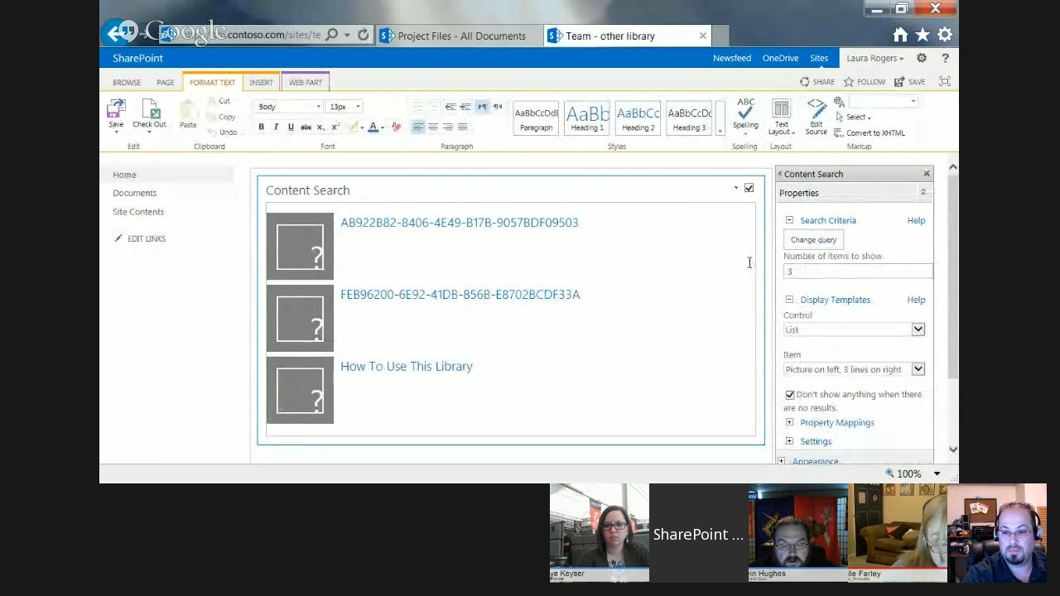
pyautogui.doubleClick(793, 271)
pyautogui.write('15')
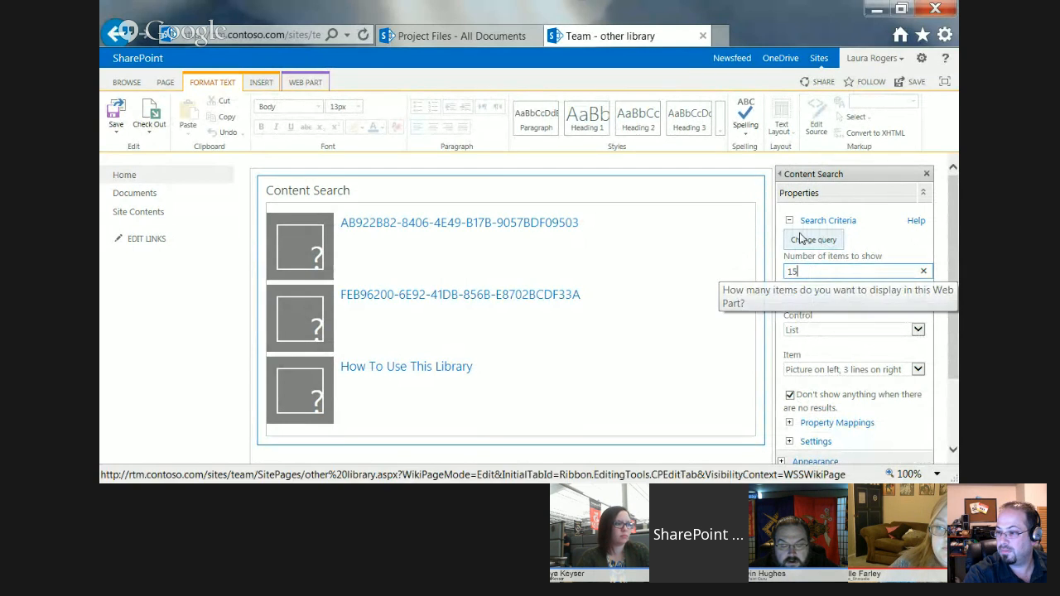
pyautogui.click(803, 241)
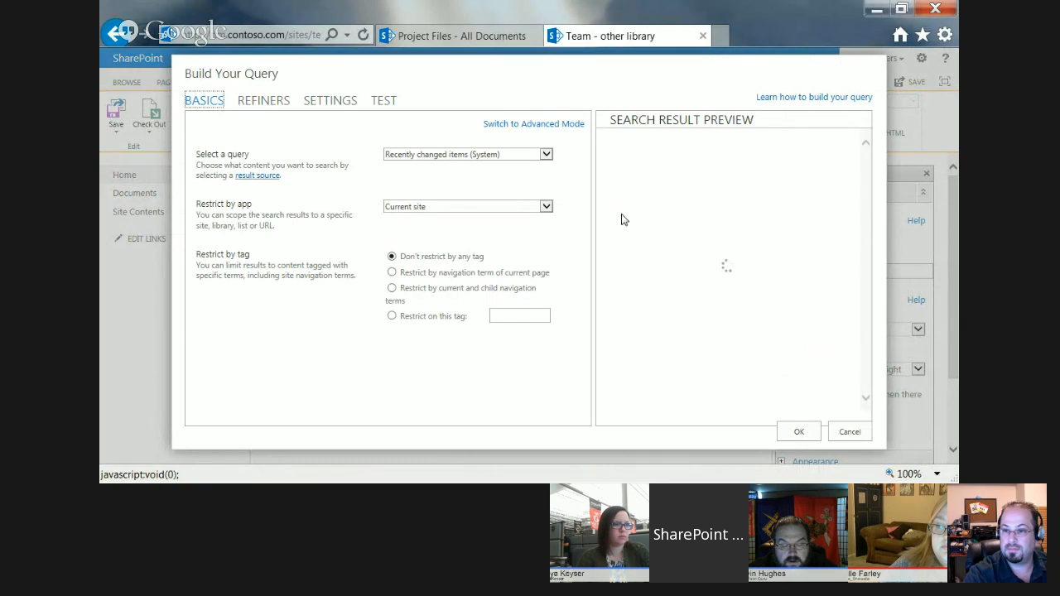
pyautogui.click(437, 157)
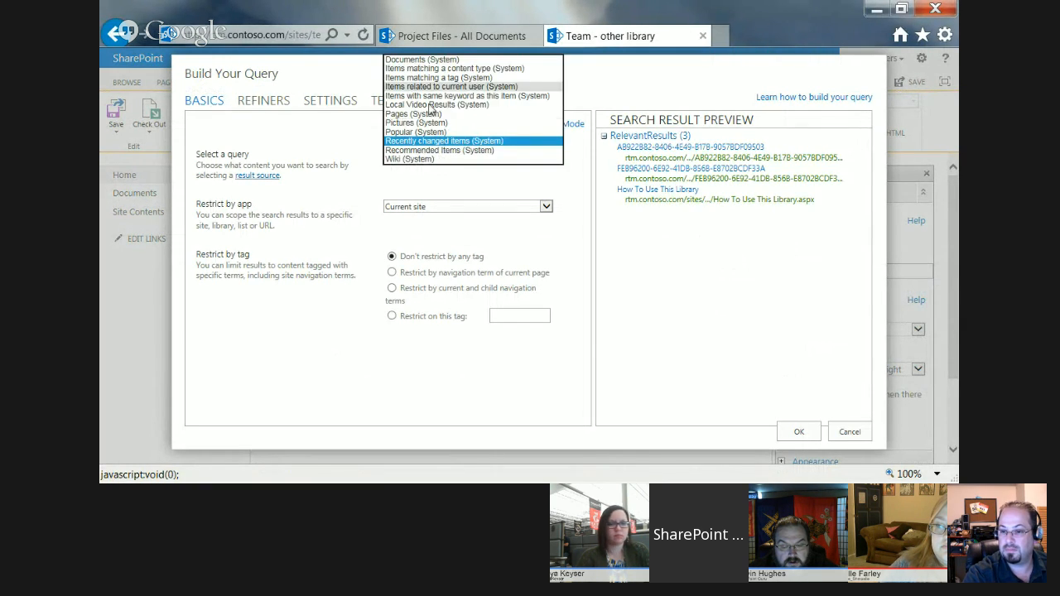
pyautogui.click(425, 60)
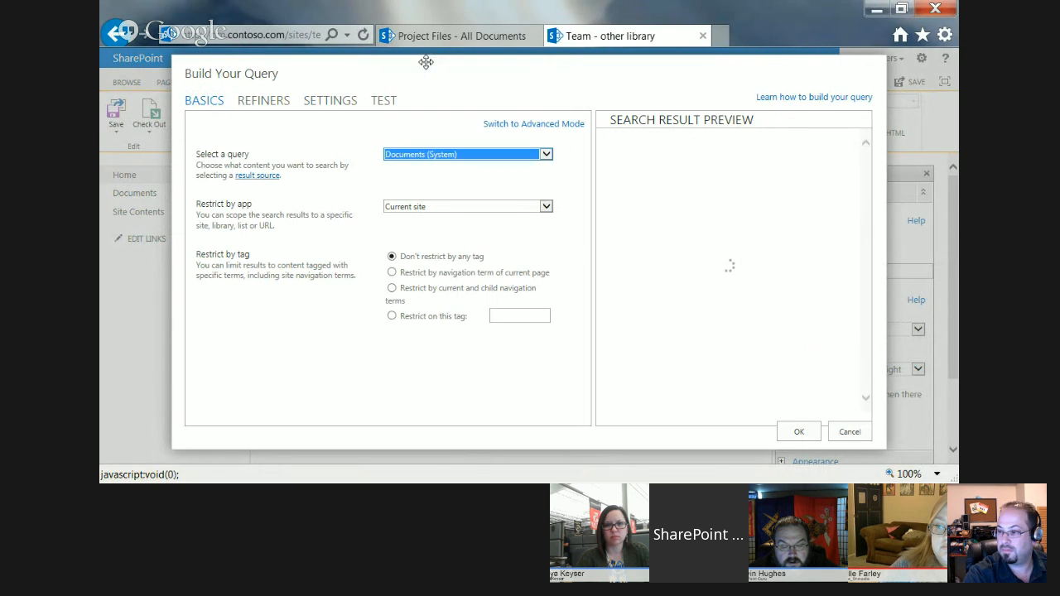
pyautogui.click(445, 209)
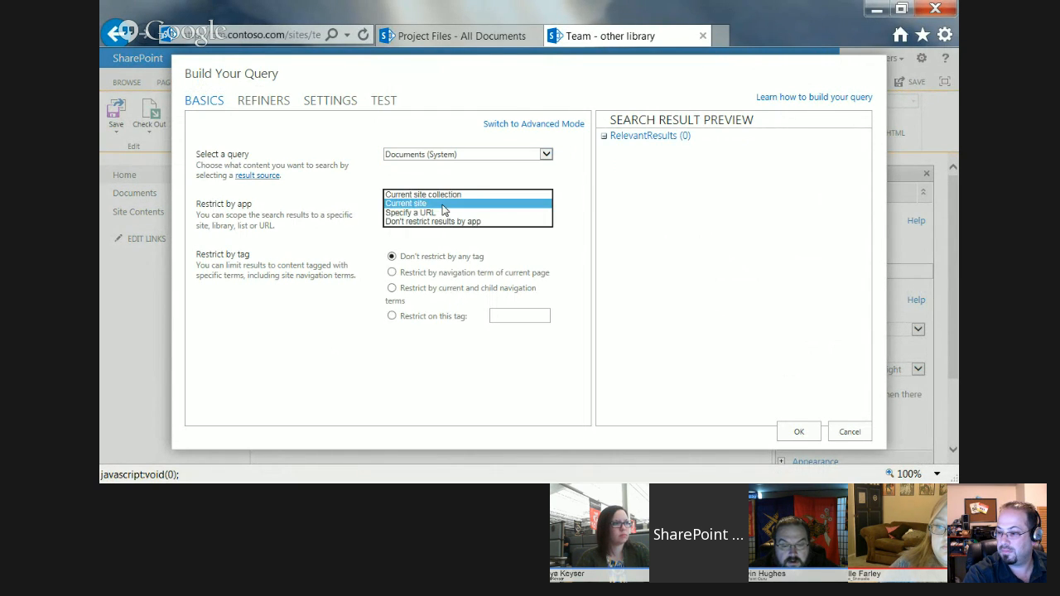
pyautogui.click(437, 213)
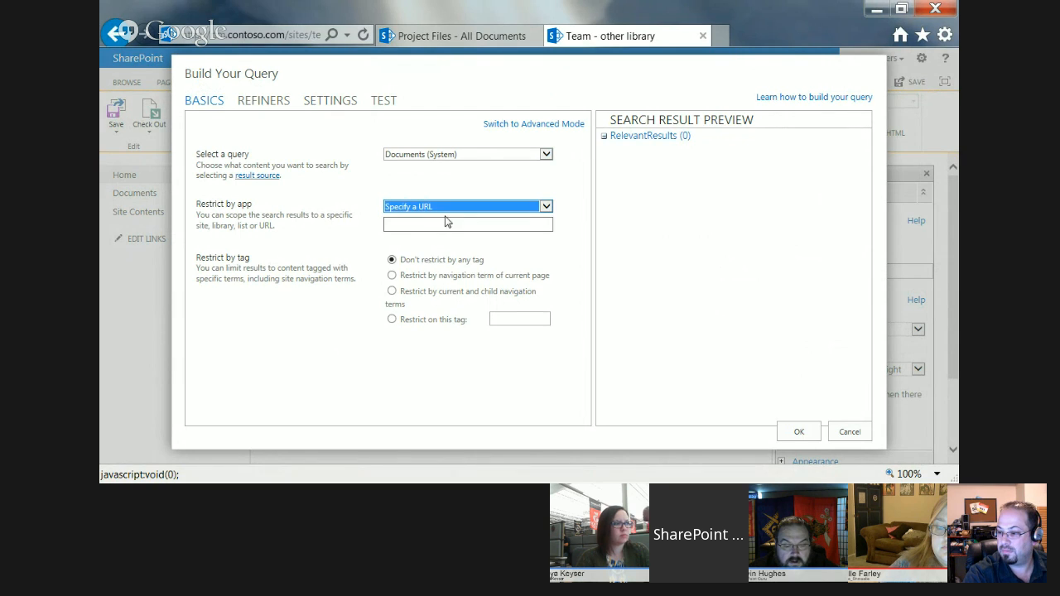
pyautogui.click(444, 223)
pyautogui.write('http://rtm.contoso.com/services/Project%20Files')
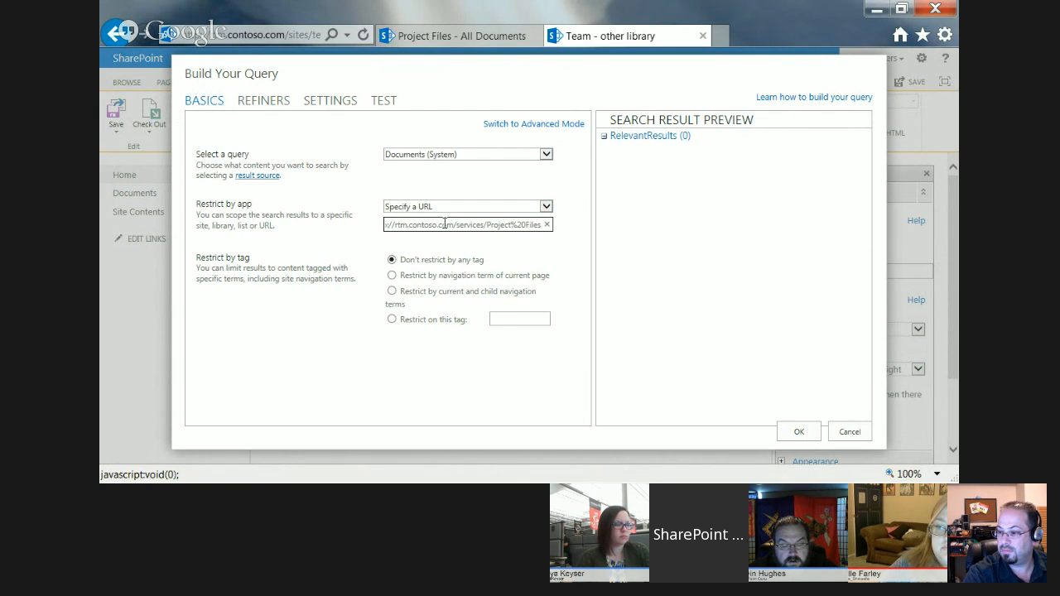
pyautogui.press('Tab')
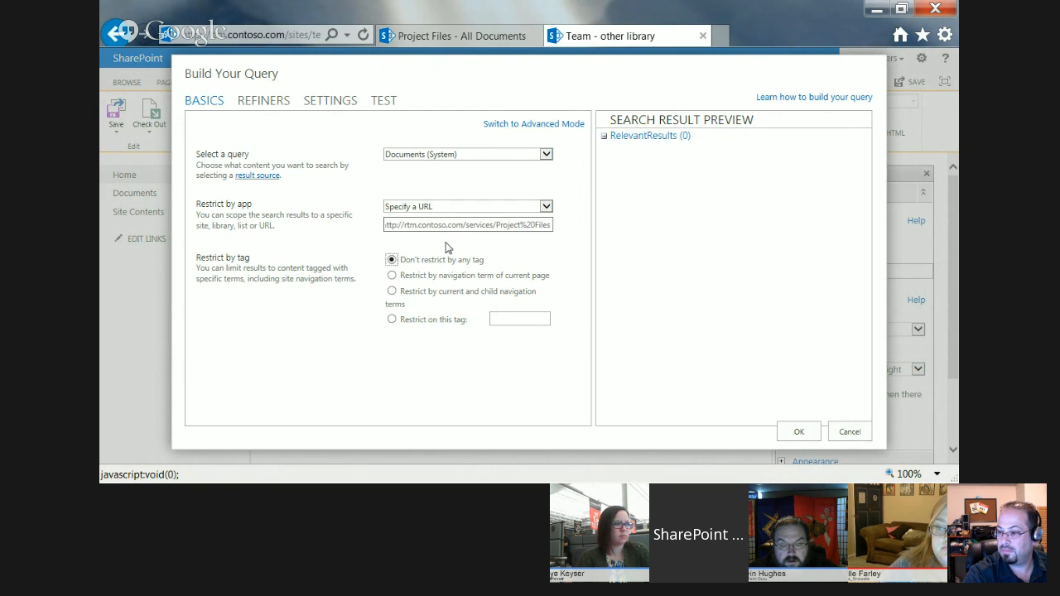
# Change the selected query to Recently changed items (System), leaving the specified URL in place.
pyautogui.click(490, 224)
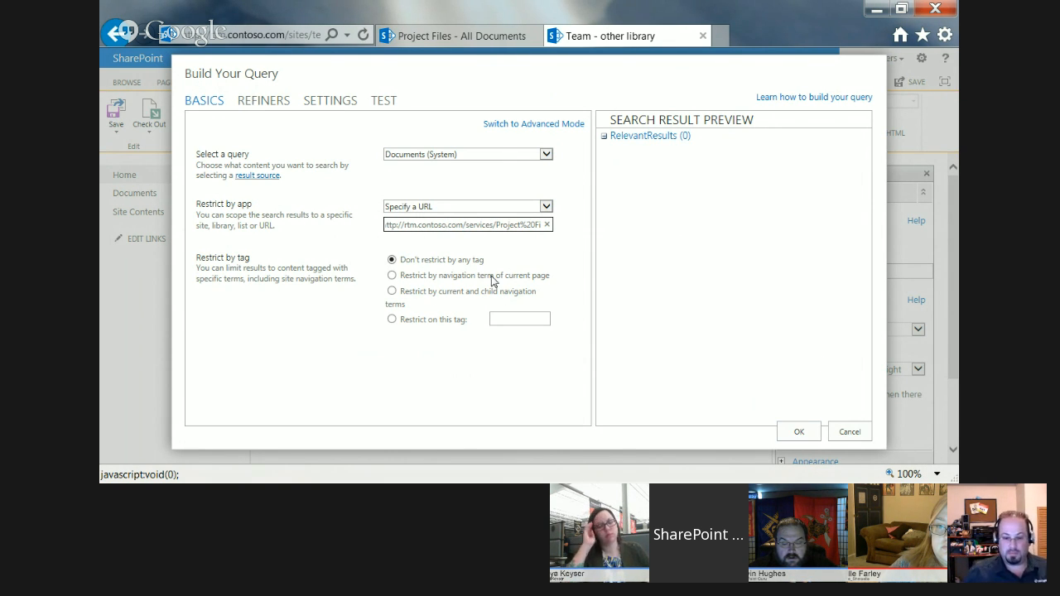
pyautogui.click(442, 154)
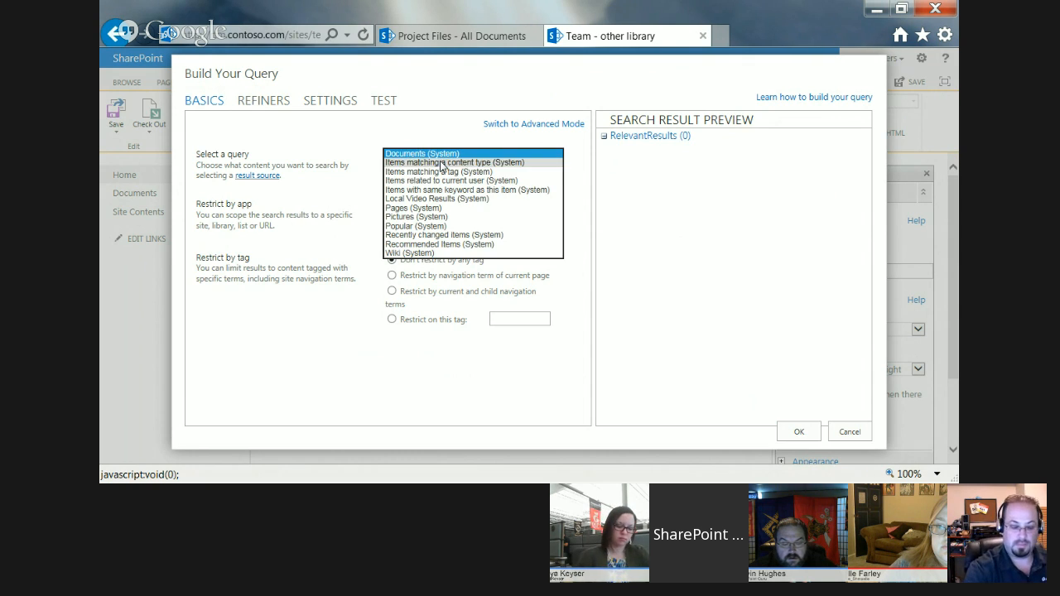
pyautogui.click(439, 236)
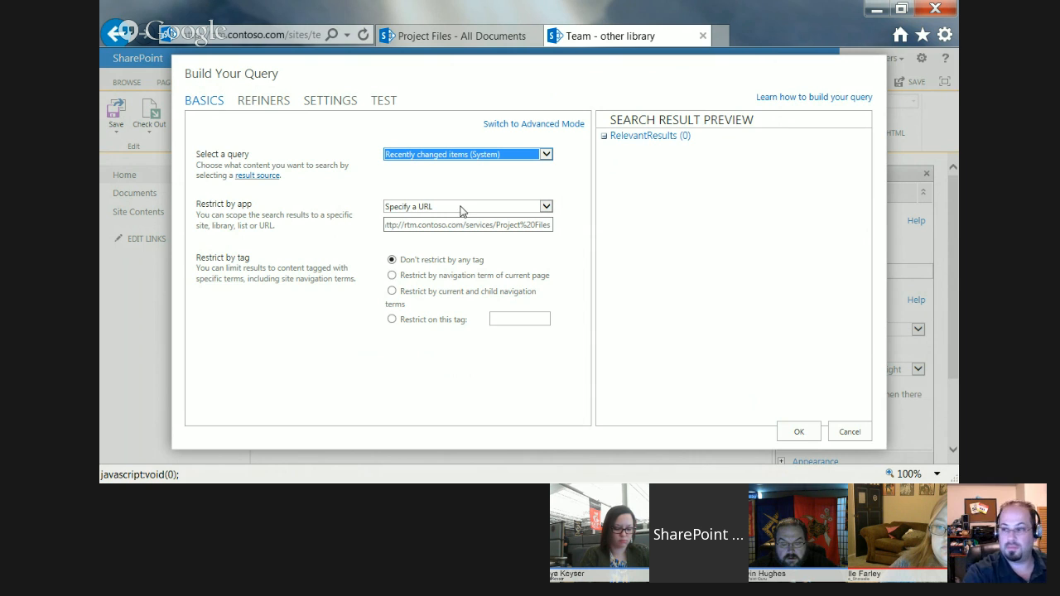
# Return to the Services site's browser tab and open its Services Files library.
pyautogui.click(442, 36)
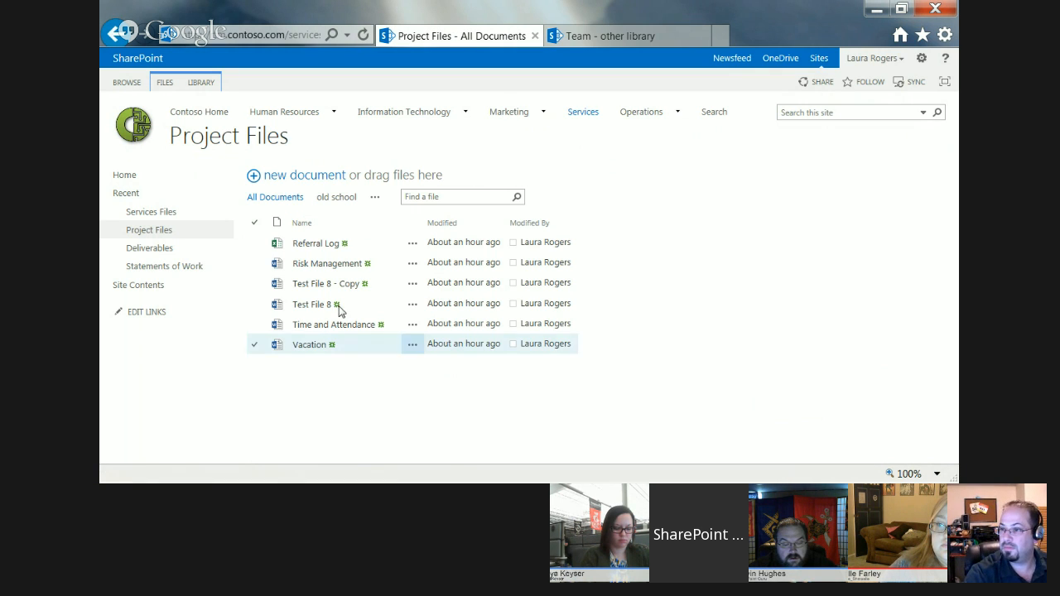
pyautogui.click(155, 211)
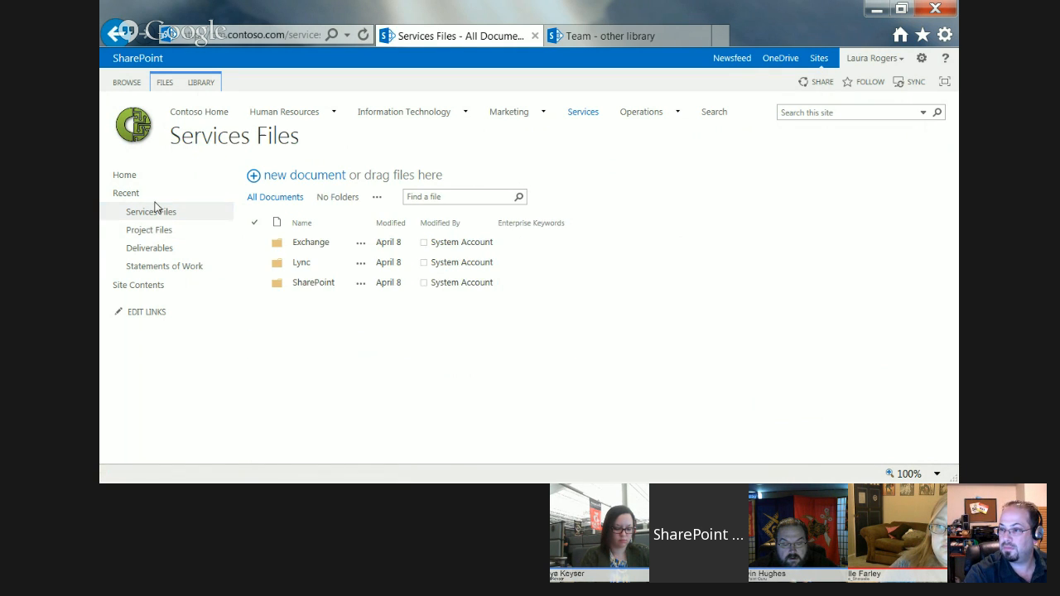
pyautogui.click(256, 35)
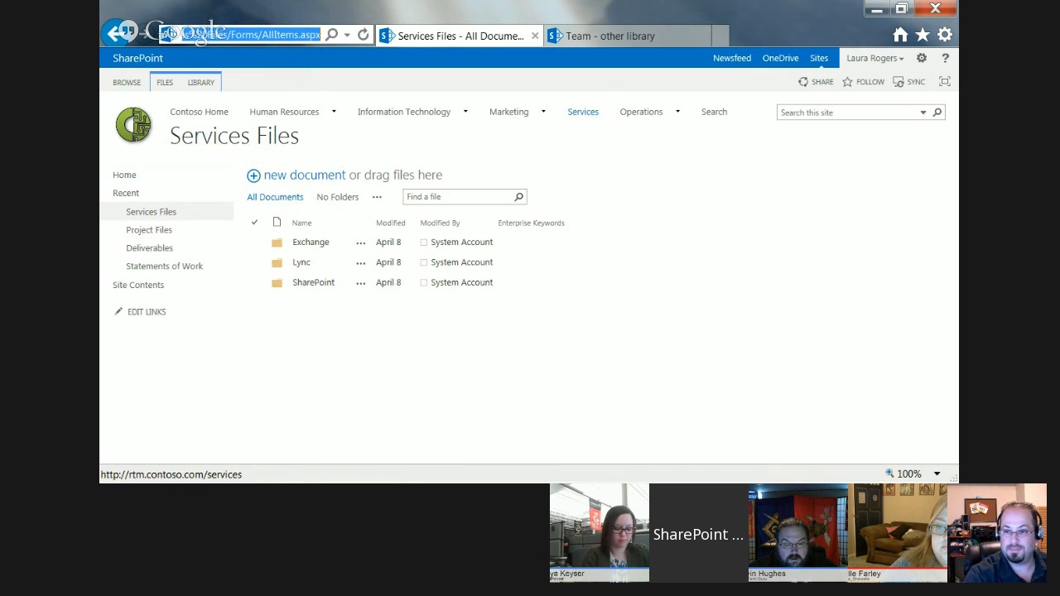
pyautogui.hotkey('alt', 'Tab')
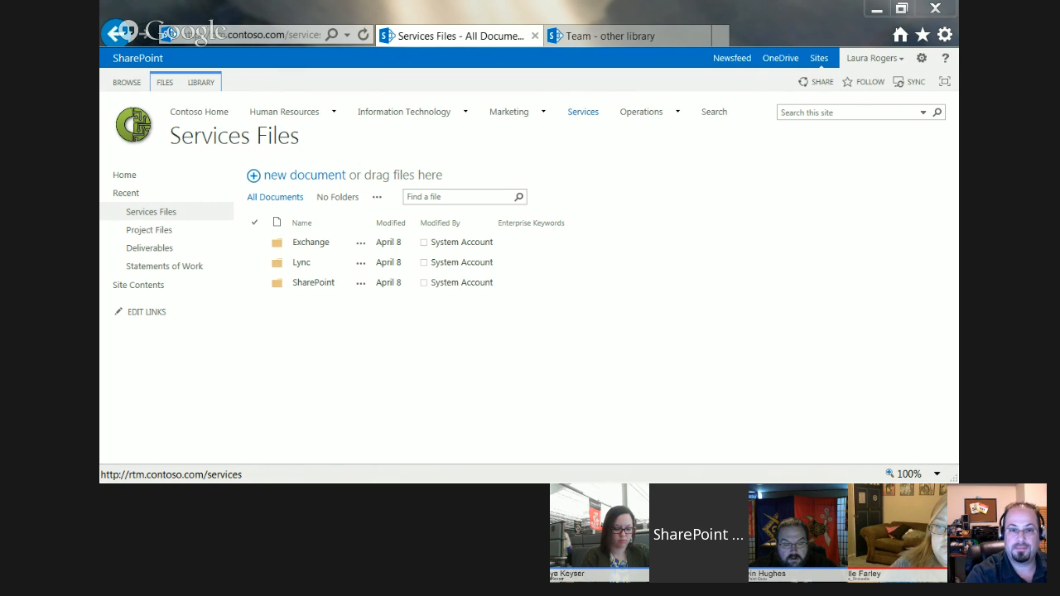
pyautogui.click(610, 35)
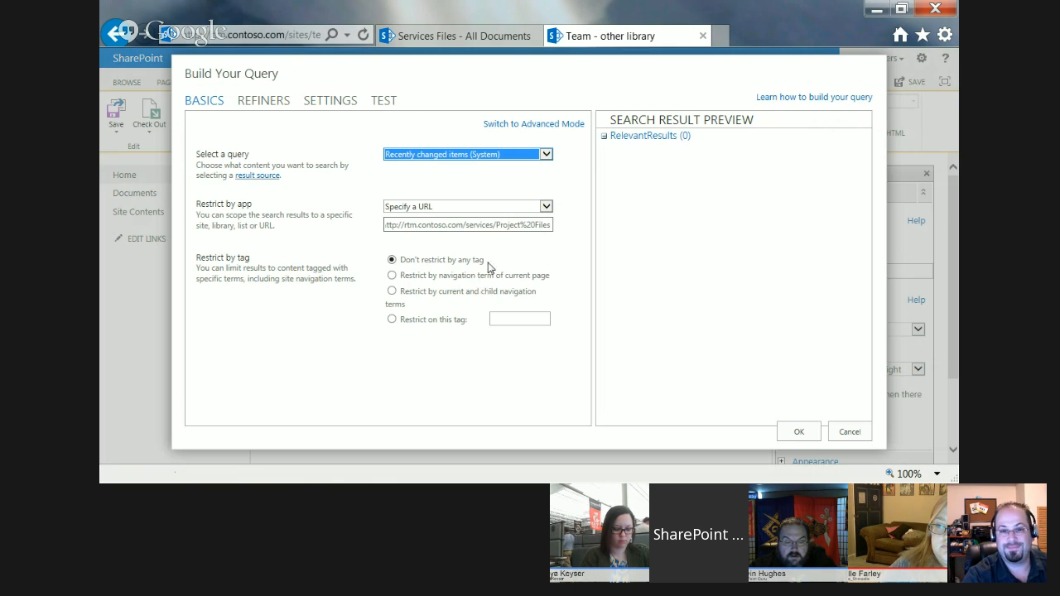
pyautogui.click(486, 224)
pyautogui.hotkey('ctrl', 'a')
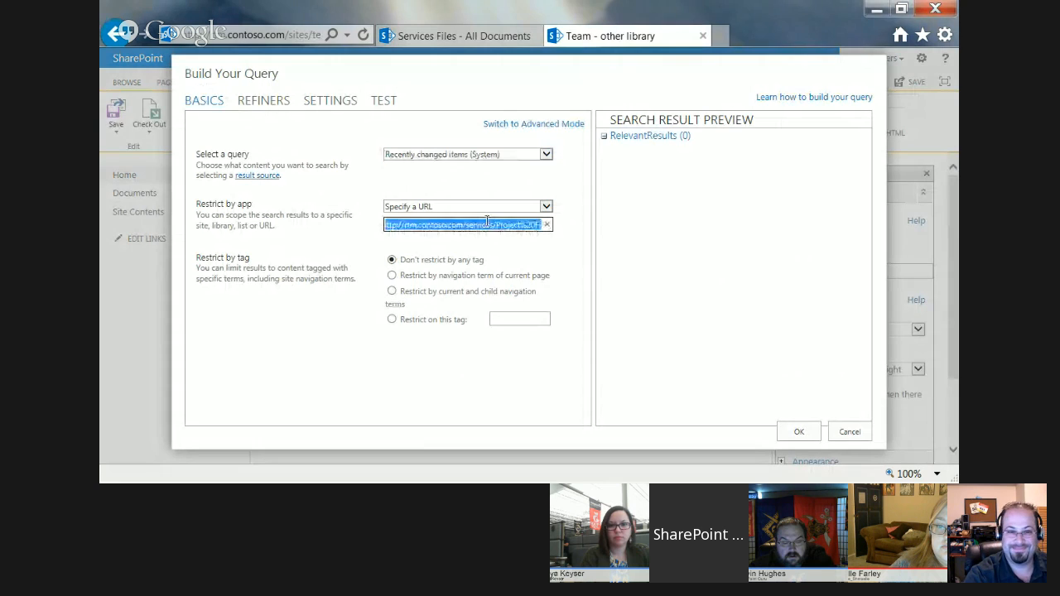
pyautogui.hotkey('ctrl', 'v')
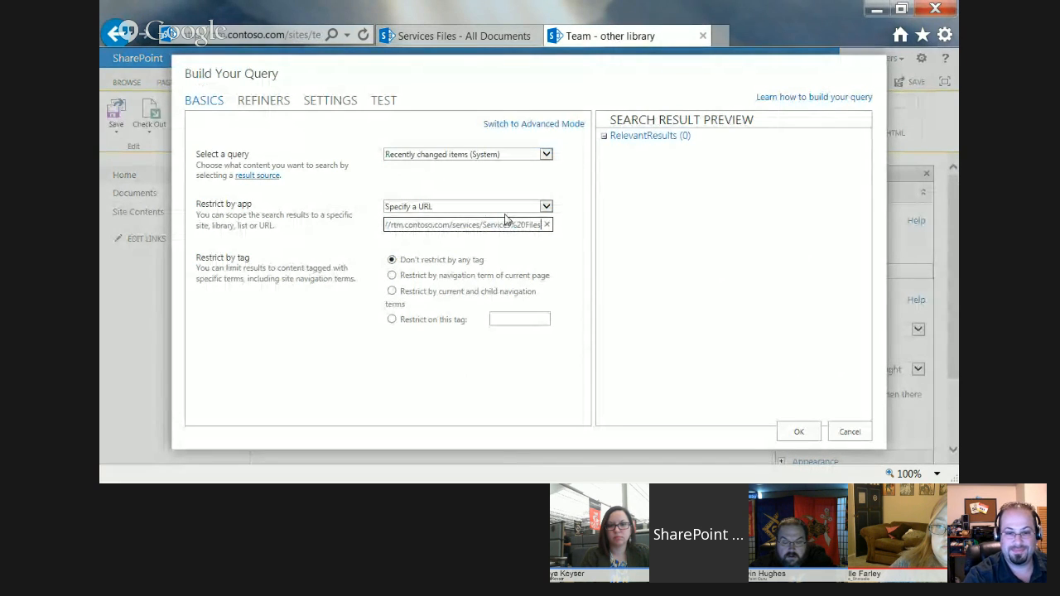
pyautogui.press('Tab')
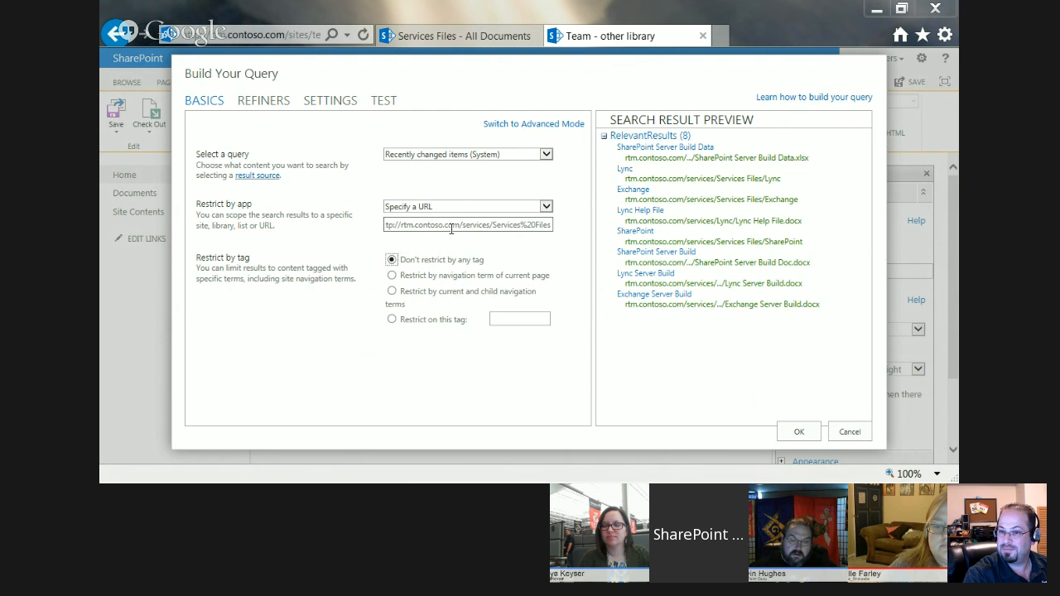
pyautogui.click(269, 101)
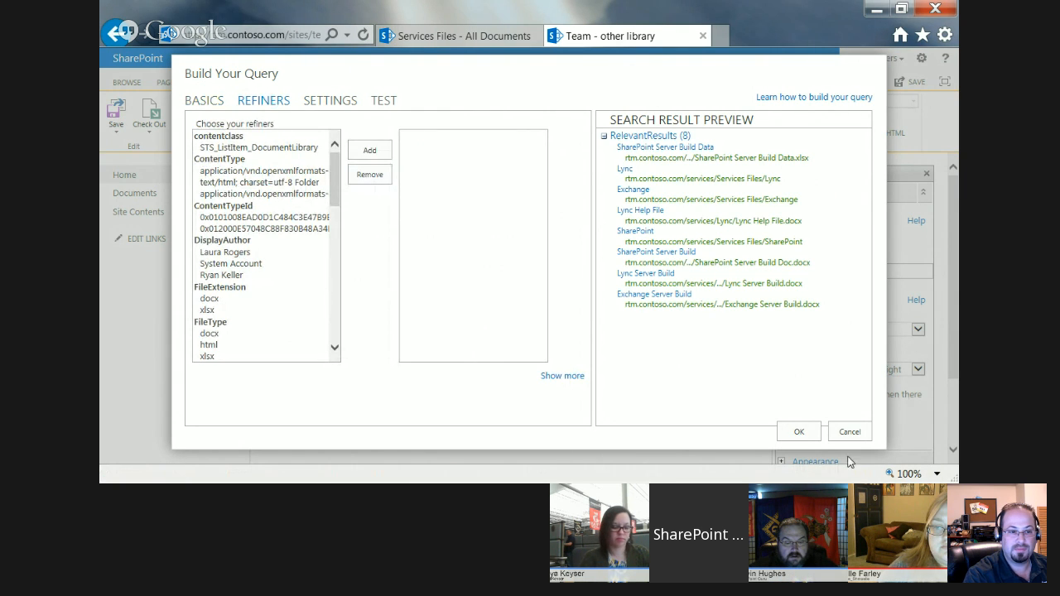
pyautogui.click(799, 431)
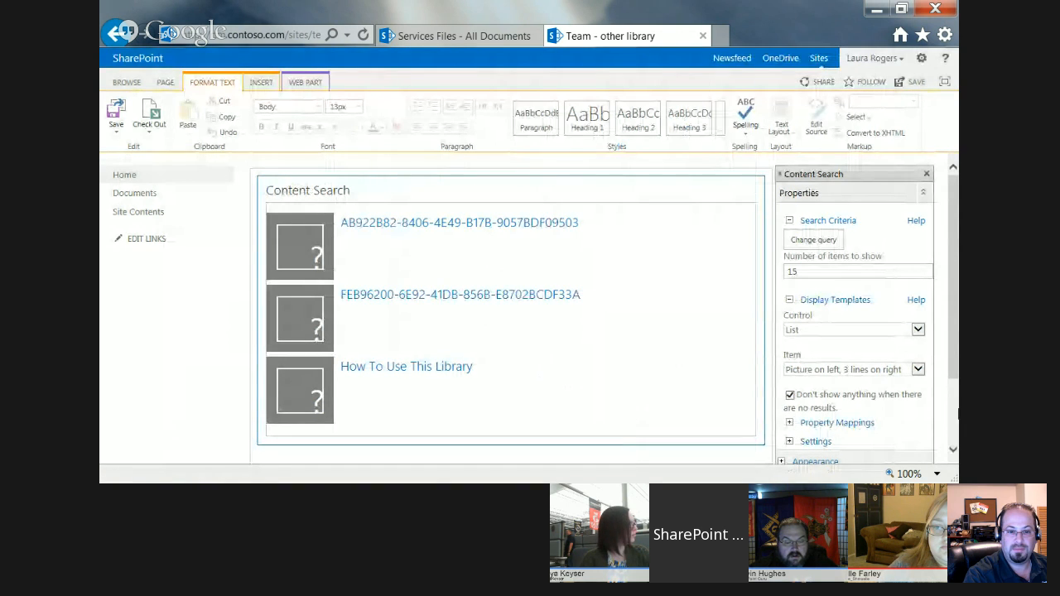
# Set the Content Search display templates to List with Paging for the control and Two lines for the item, and save the properties.
pyautogui.click(828, 329)
pyautogui.click(834, 339)
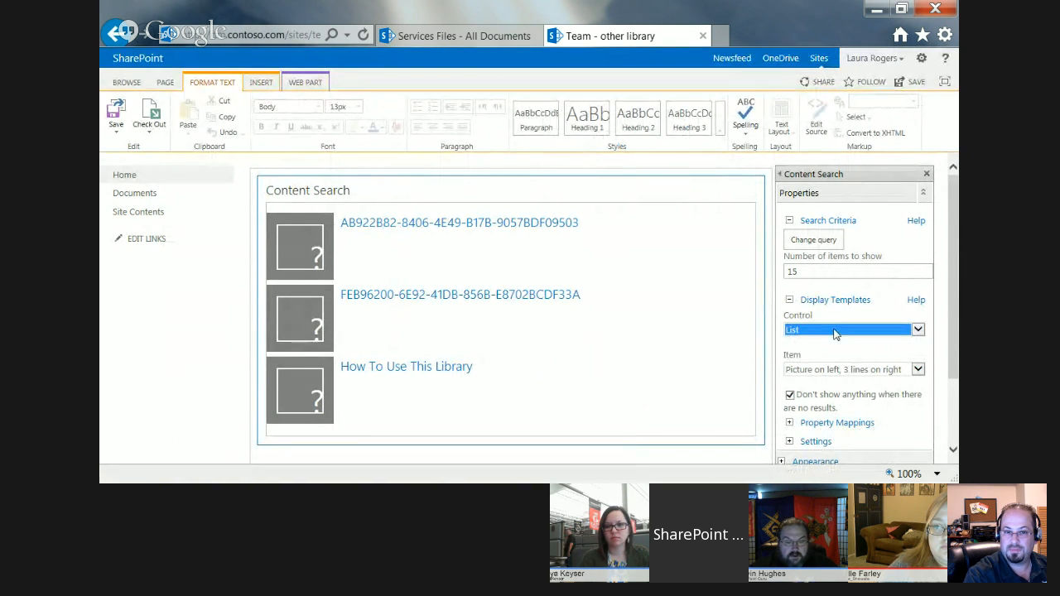
pyautogui.click(834, 332)
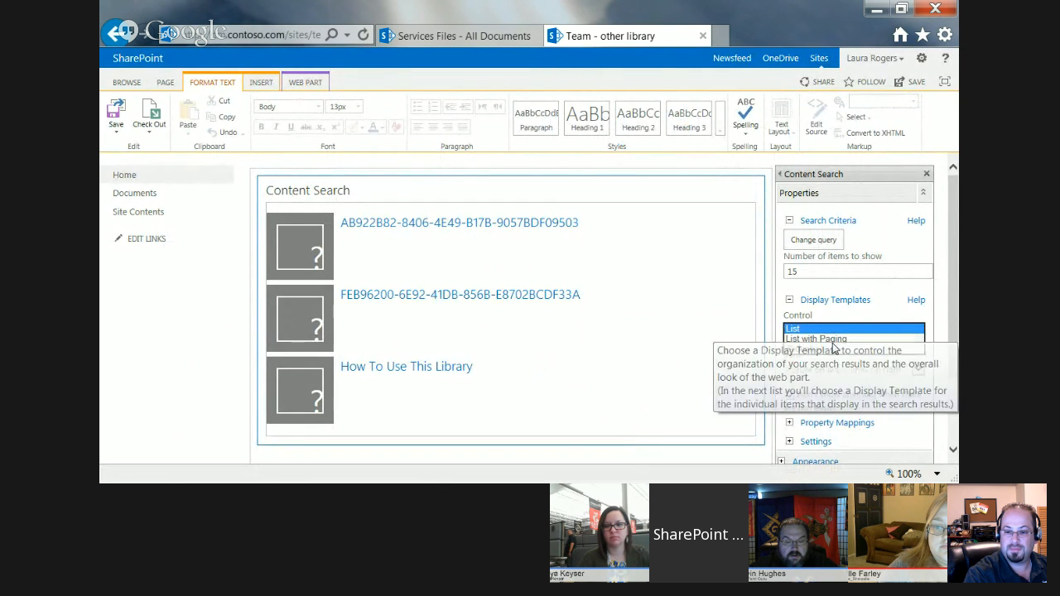
pyautogui.click(832, 339)
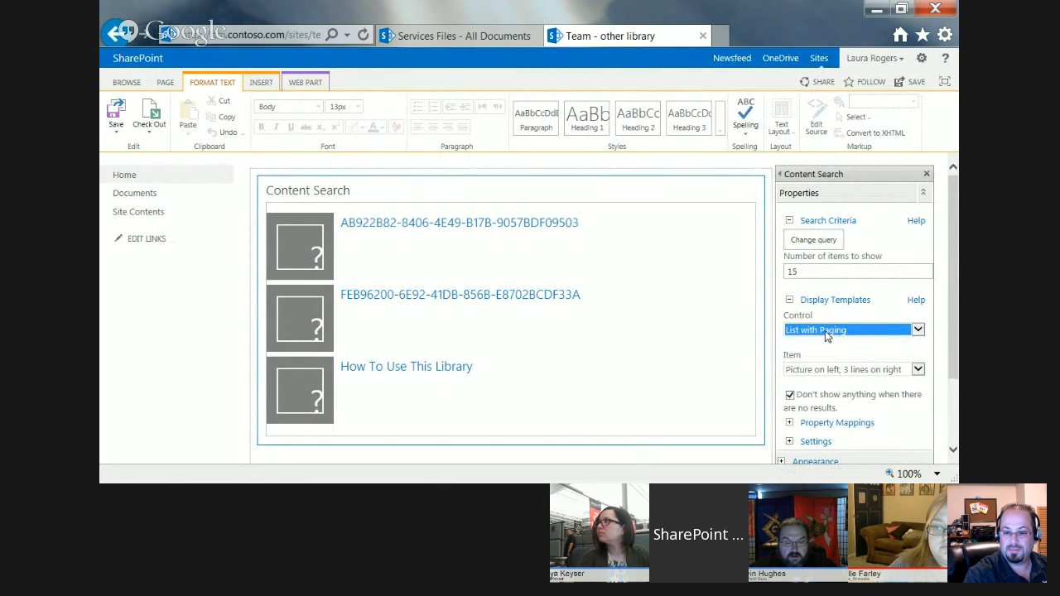
pyautogui.click(828, 369)
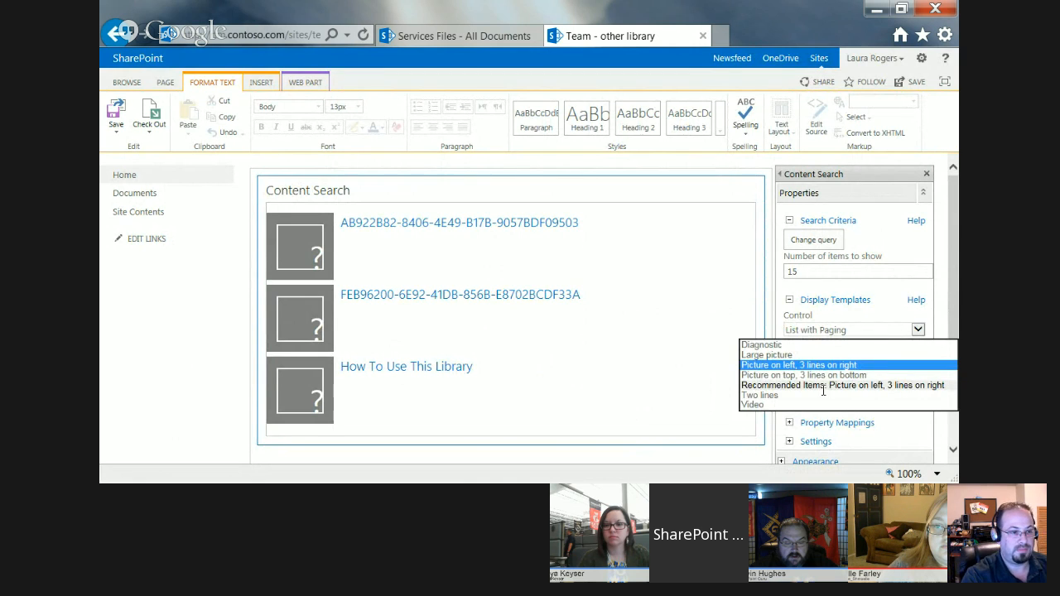
pyautogui.click(824, 395)
pyautogui.scroll(-2, 956, 395)
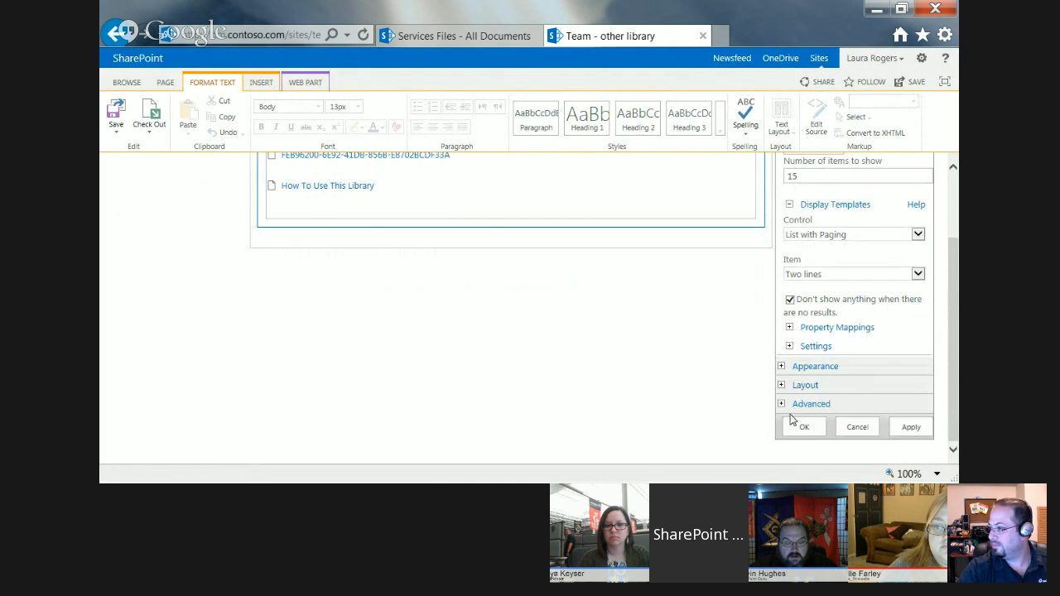
pyautogui.click(804, 431)
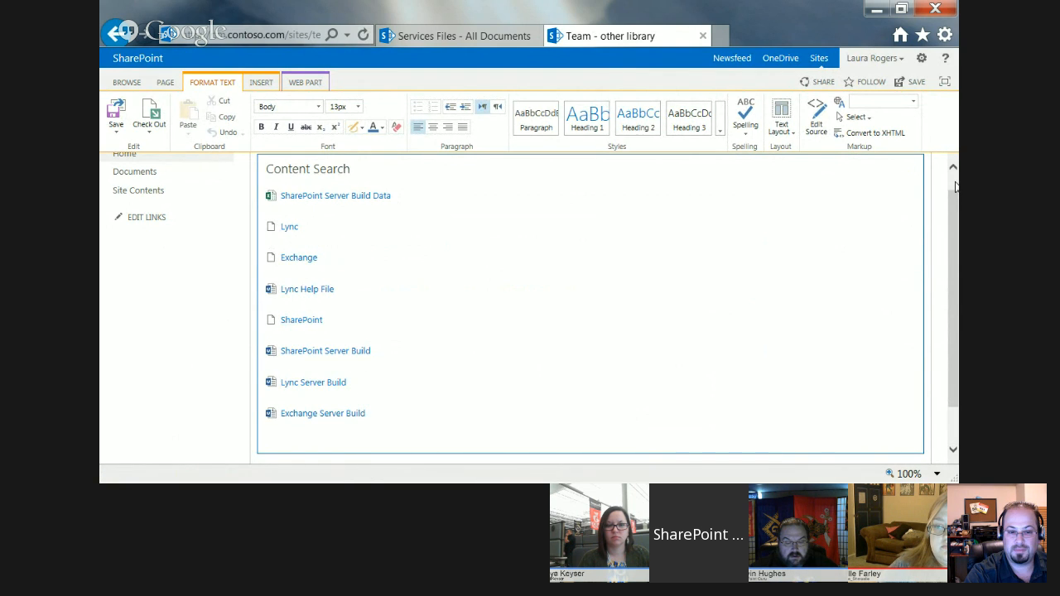
# Refine the web part's query to the SPContentType value Document and apply the change to the Content Search web part.
pyautogui.scroll(1, 955, 191)
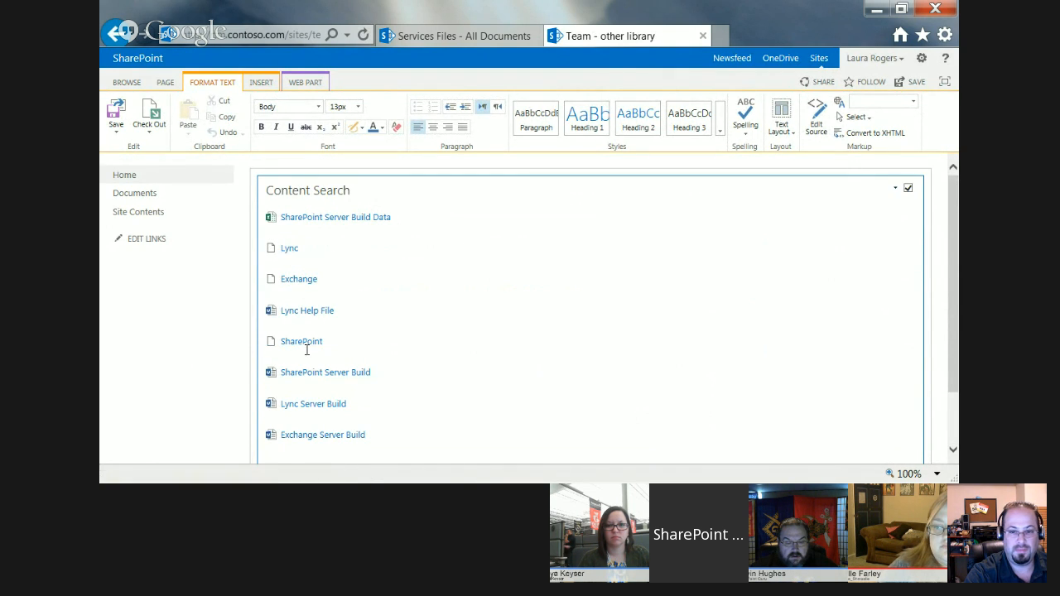
pyautogui.click(896, 189)
pyautogui.click(875, 250)
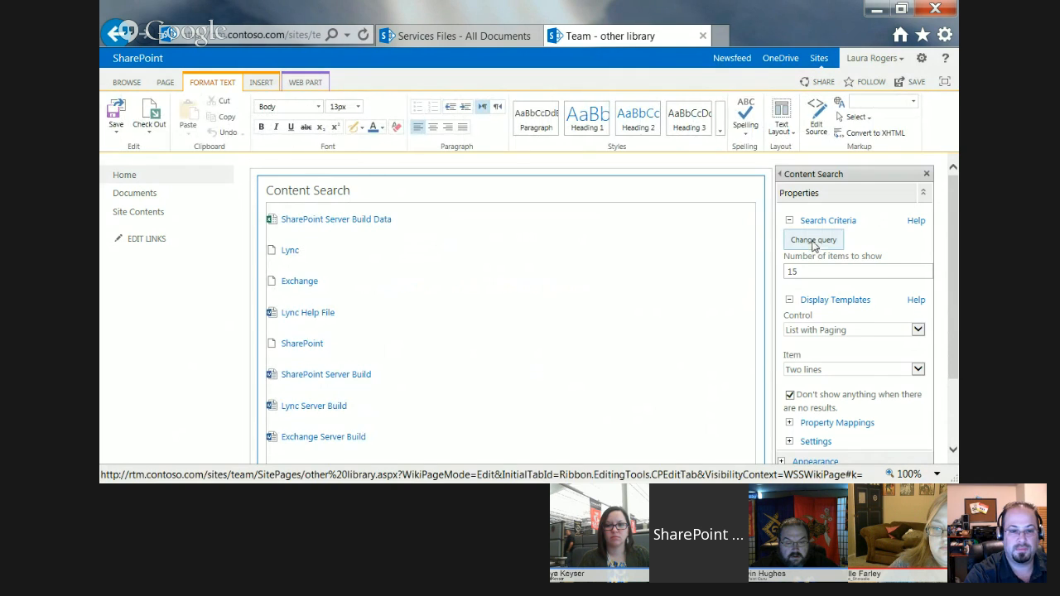
pyautogui.click(814, 242)
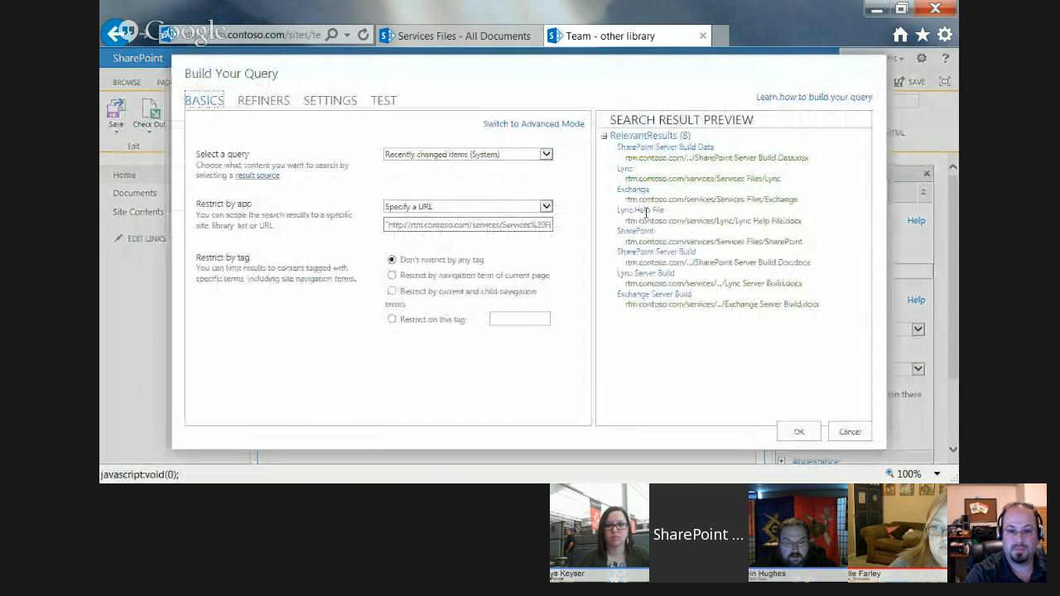
pyautogui.click(252, 101)
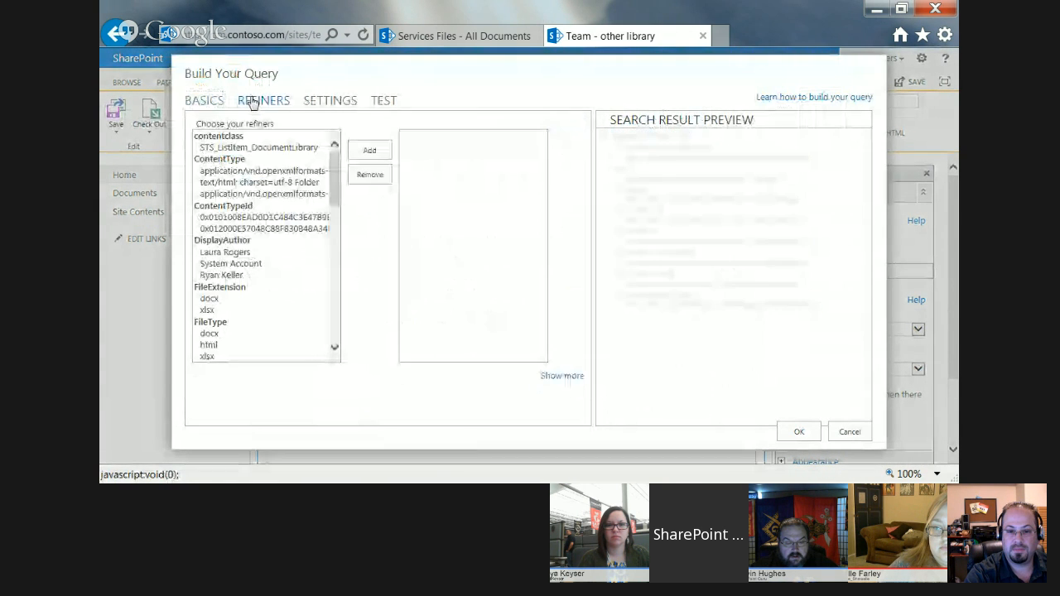
pyautogui.click(270, 149)
pyautogui.moveTo(333, 171); pyautogui.dragTo(337, 300)
pyautogui.click(222, 285)
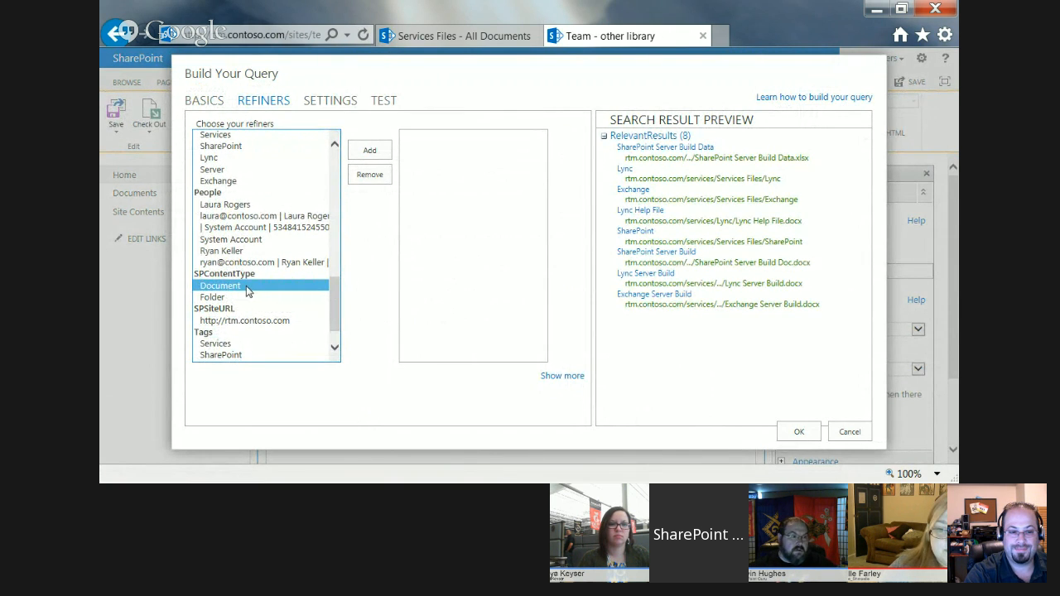
pyautogui.click(370, 150)
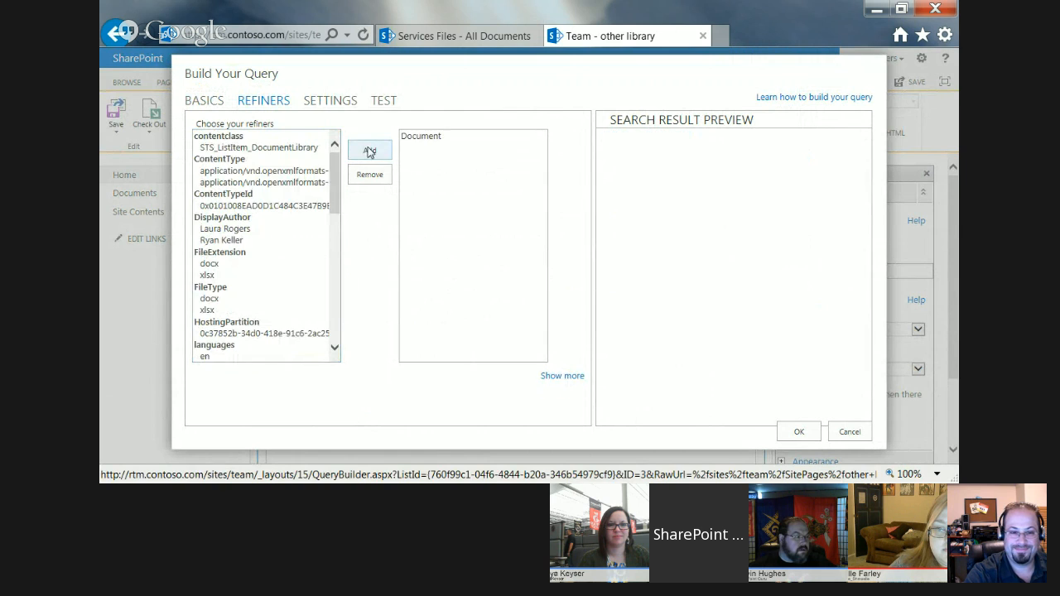
pyautogui.click(797, 431)
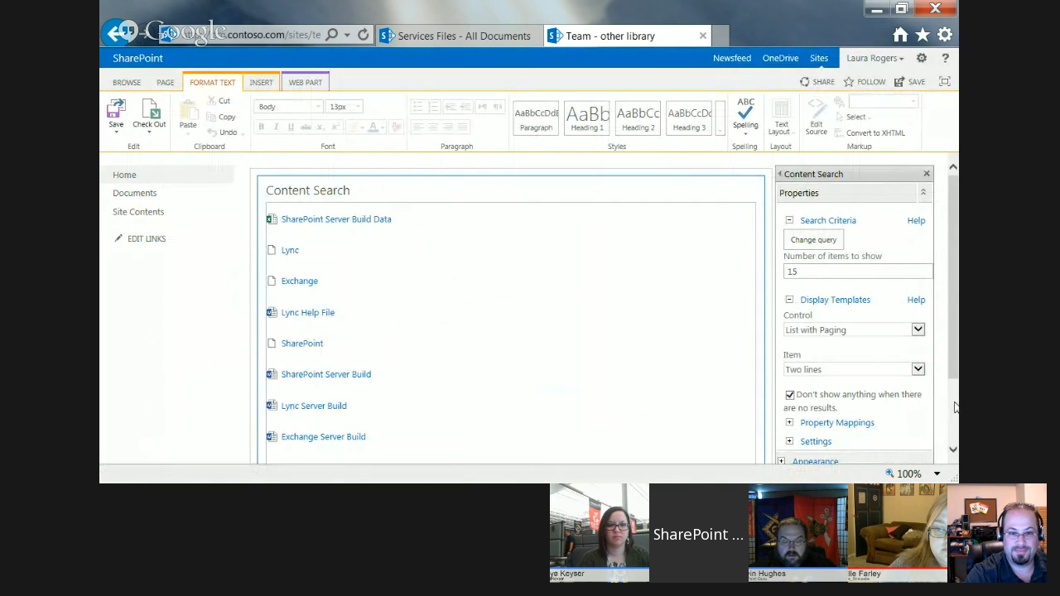
pyautogui.scroll(-2, 766, 376)
pyautogui.click(911, 427)
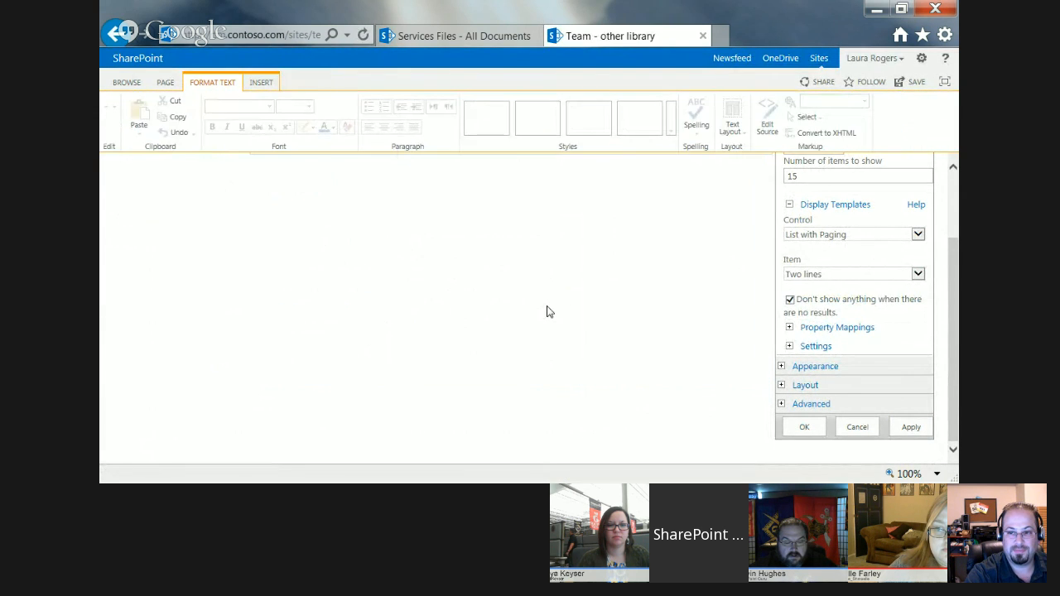
pyautogui.scroll(2, 956, 290)
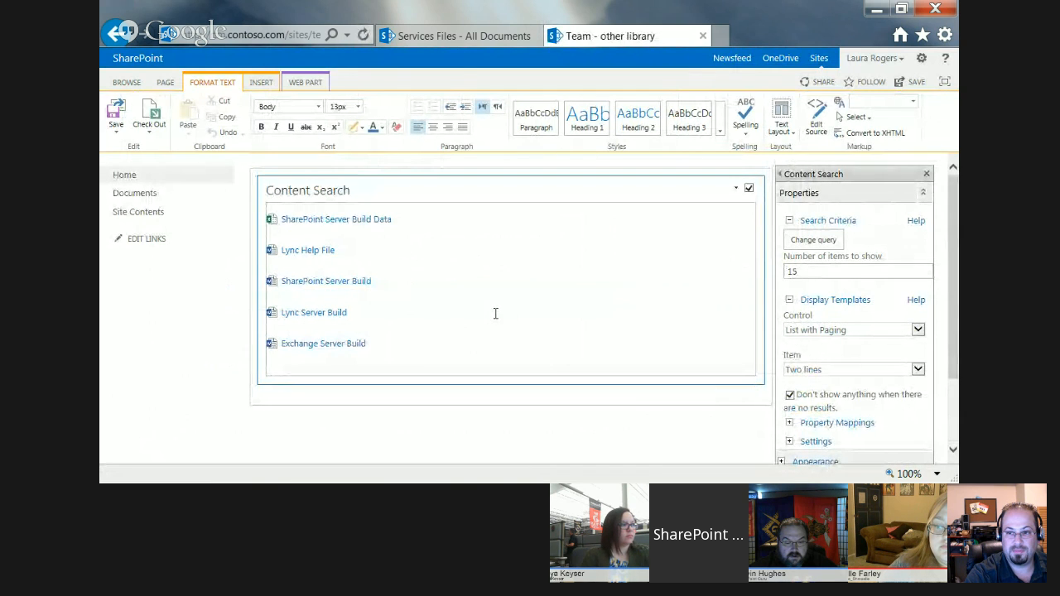
# Try to enable changing the managed property mappings for the item display template, expand the Settings section and save the properties.
pyautogui.scroll(-2, 949, 431)
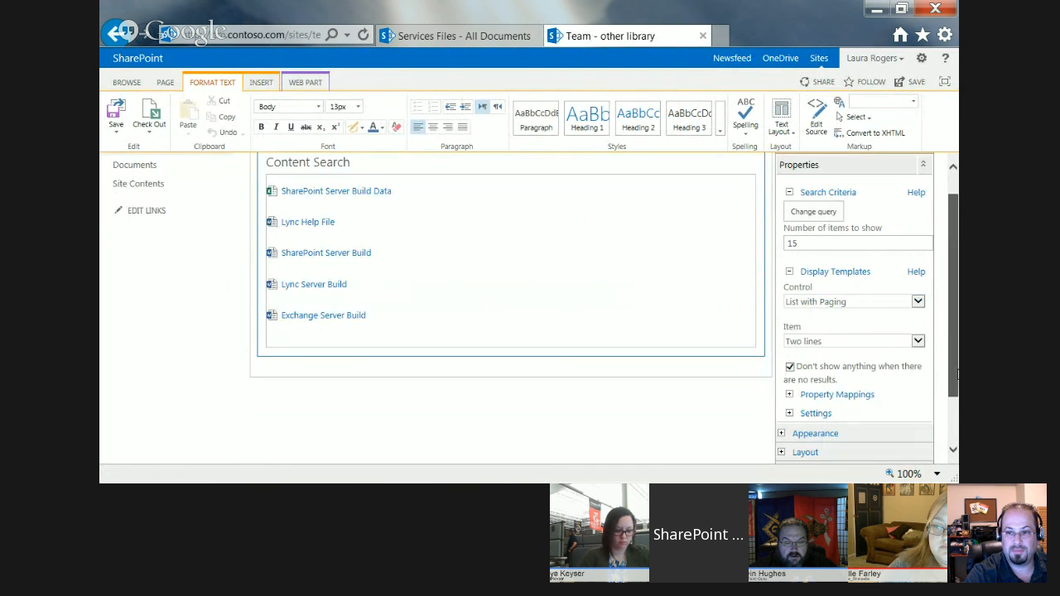
pyautogui.click(789, 328)
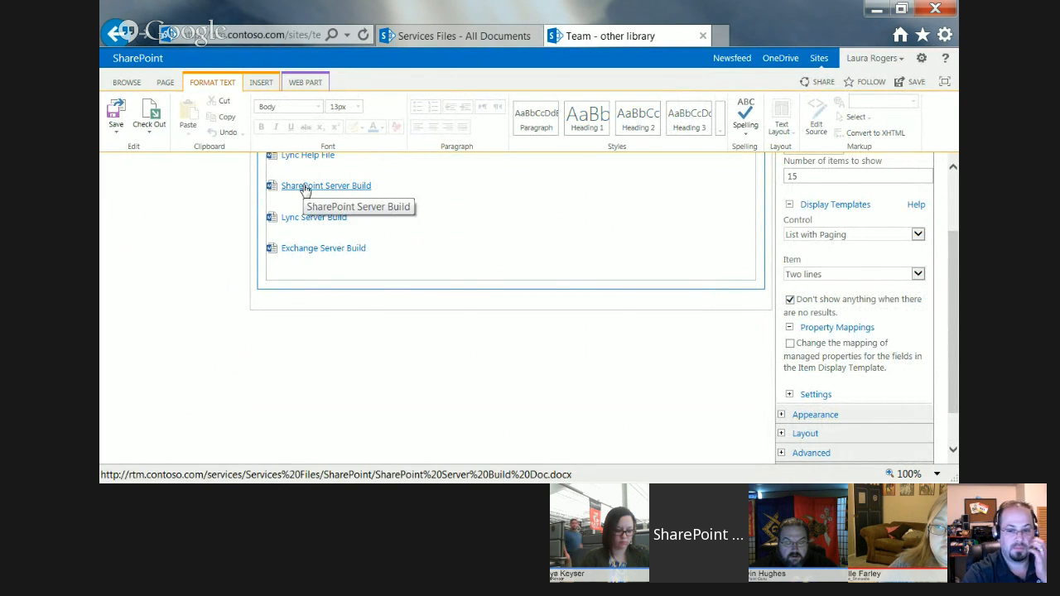
pyautogui.click(791, 343)
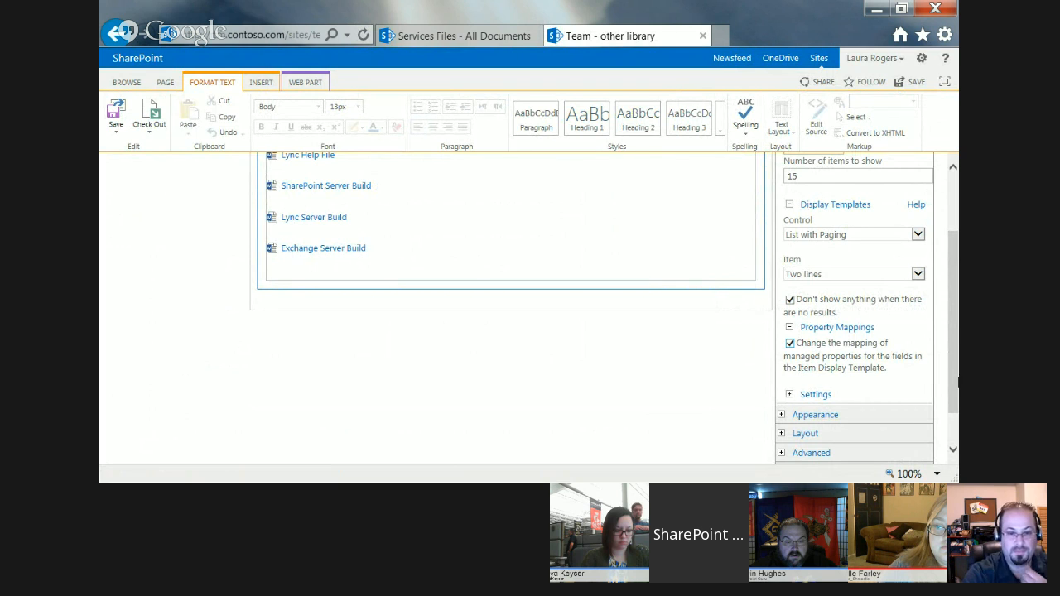
pyautogui.click(788, 394)
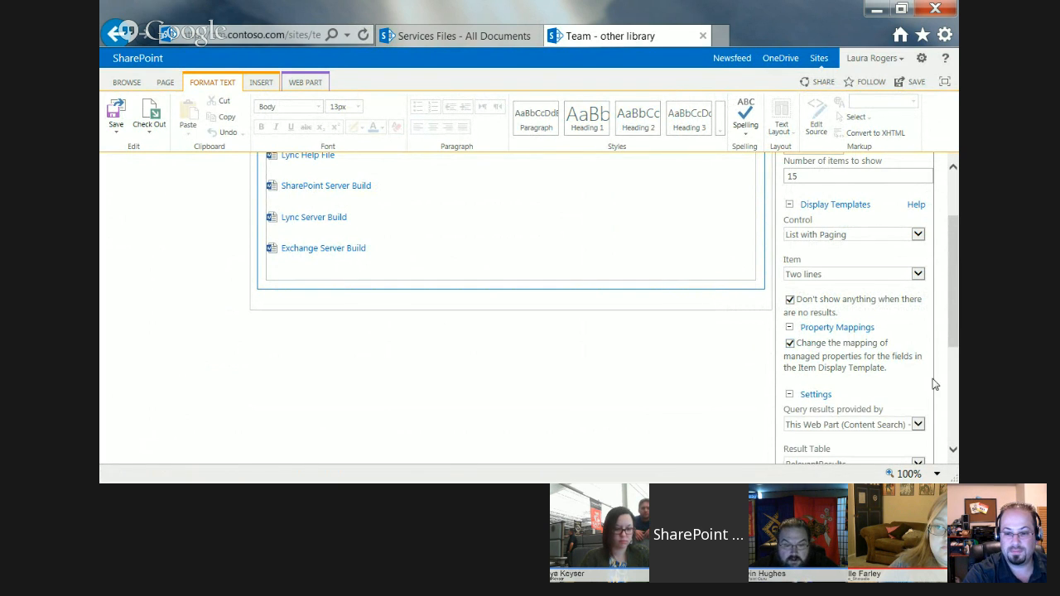
pyautogui.scroll(-5, 957, 337)
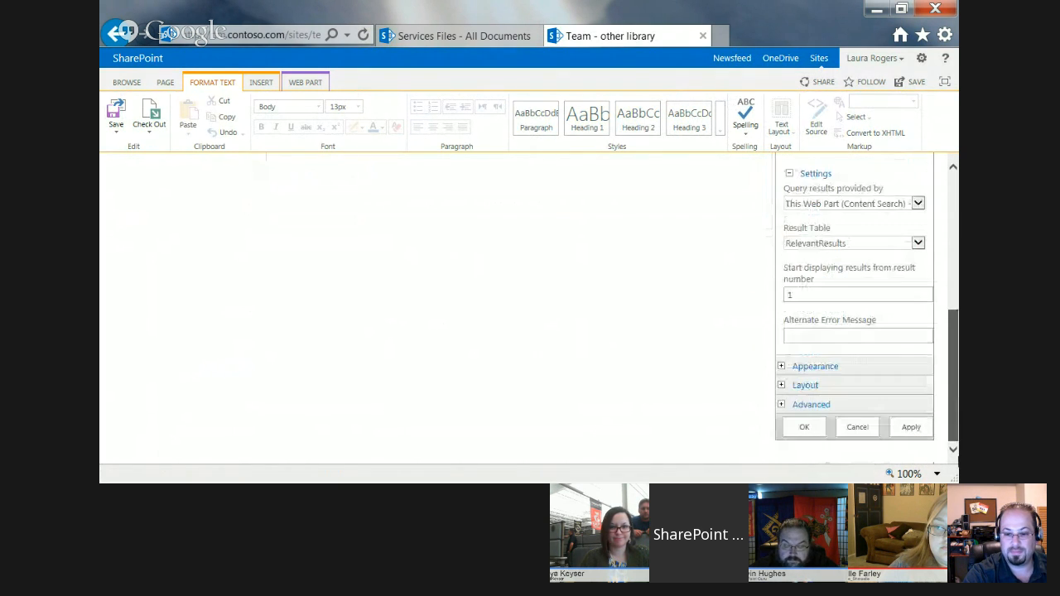
pyautogui.click(803, 429)
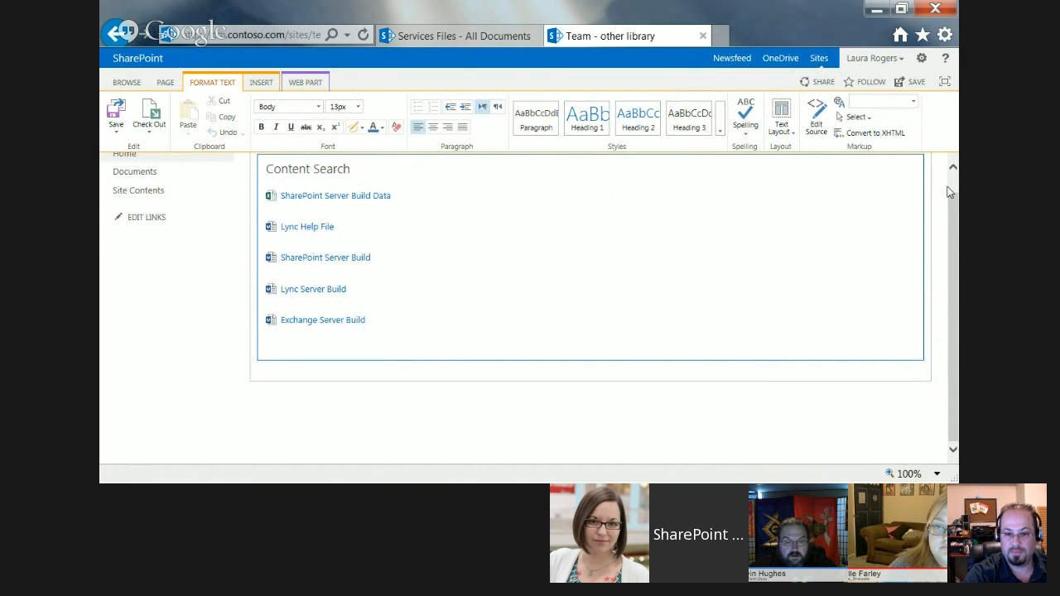
# Reopen the web part's properties, enable changing the managed property mappings and map Line 2 to Author.
pyautogui.scroll(1, 948, 192)
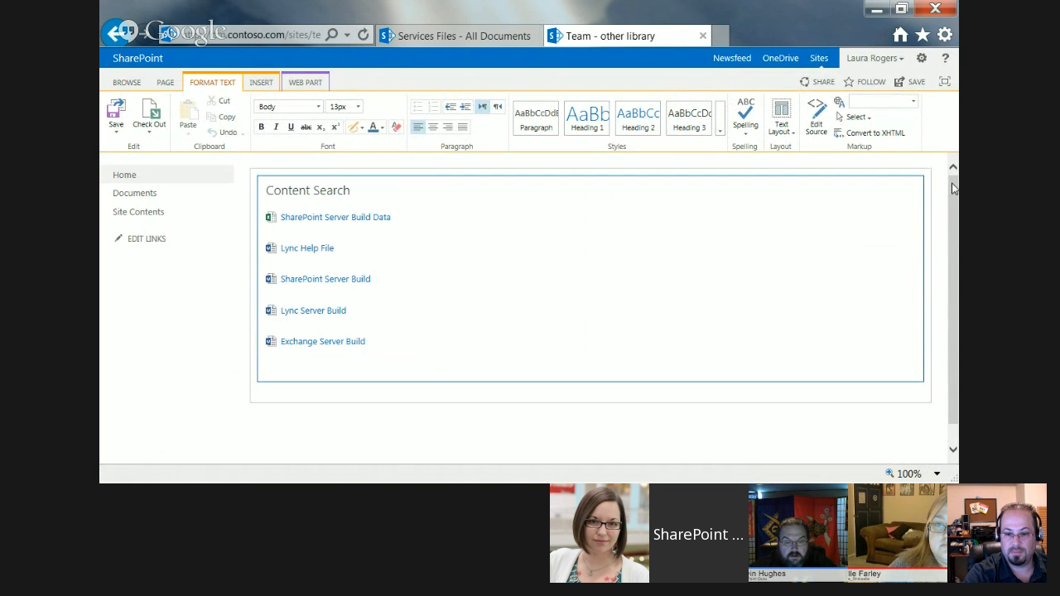
pyautogui.click(895, 192)
pyautogui.click(861, 253)
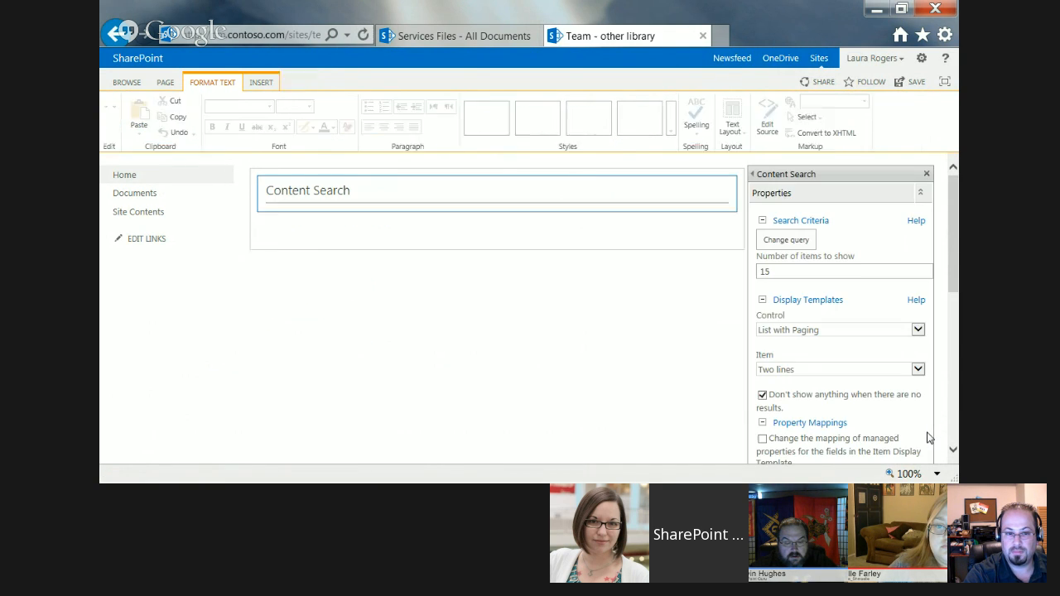
pyautogui.click(955, 378)
pyautogui.moveTo(954, 358); pyautogui.dragTo(954, 323)
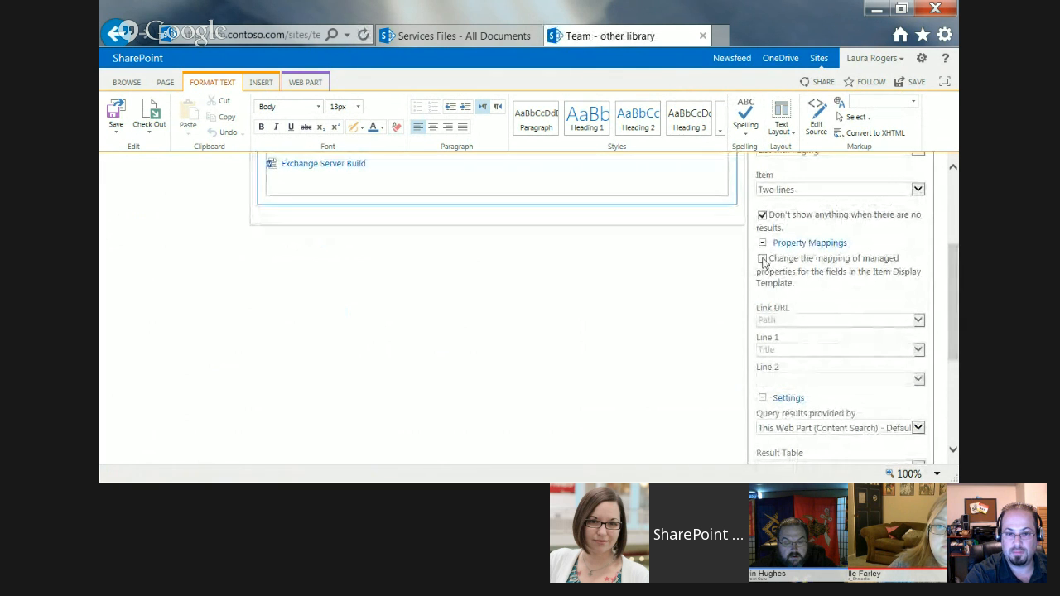
pyautogui.click(762, 260)
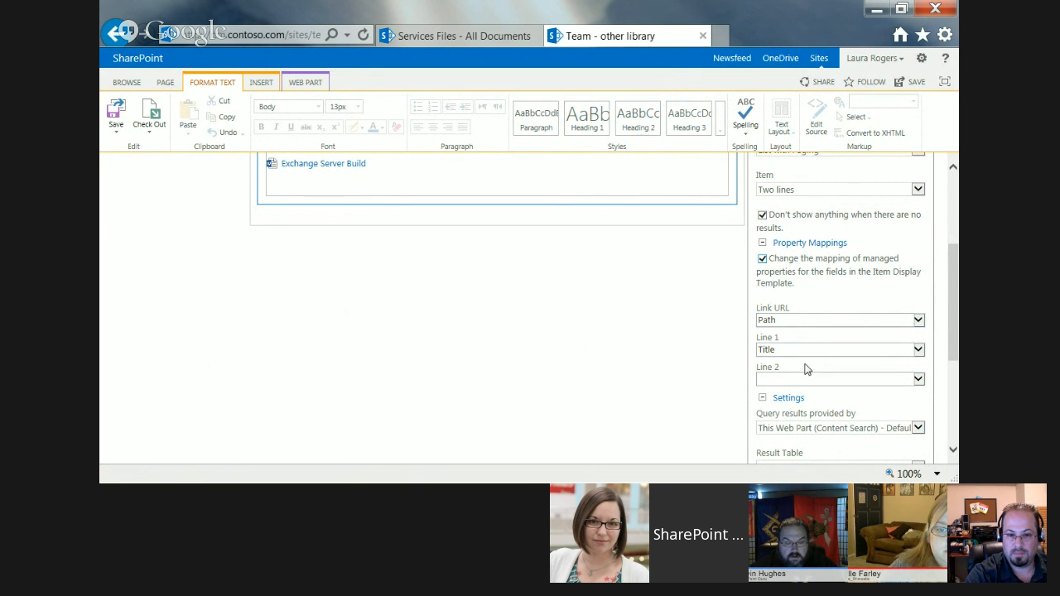
pyautogui.click(917, 381)
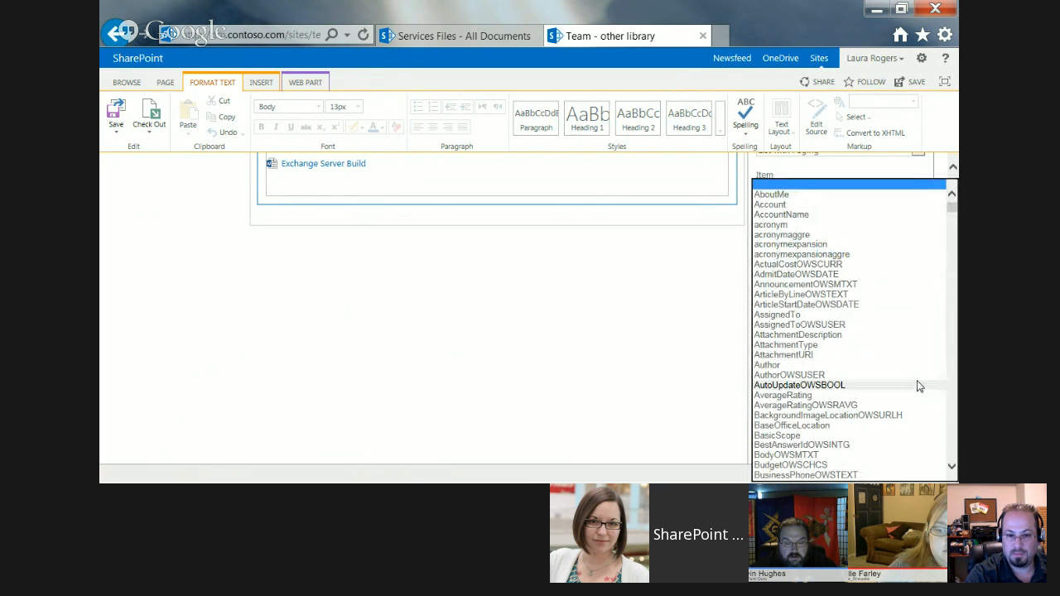
pyautogui.click(865, 365)
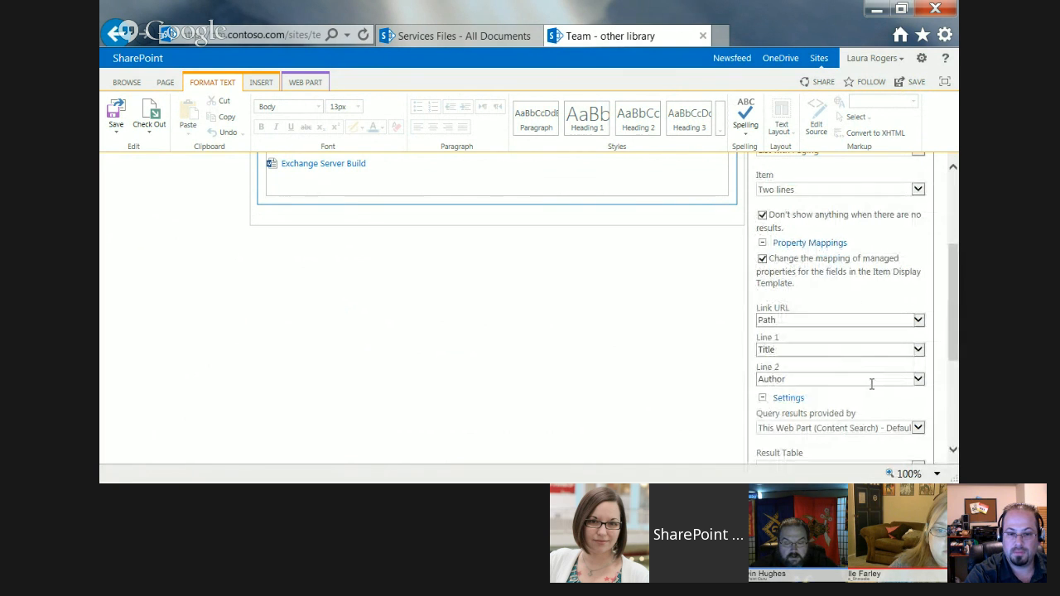
# Map Line 2 of the item display template to LastModifiedTime and save the web part's properties.
pyautogui.click(917, 380)
pyautogui.write('last')
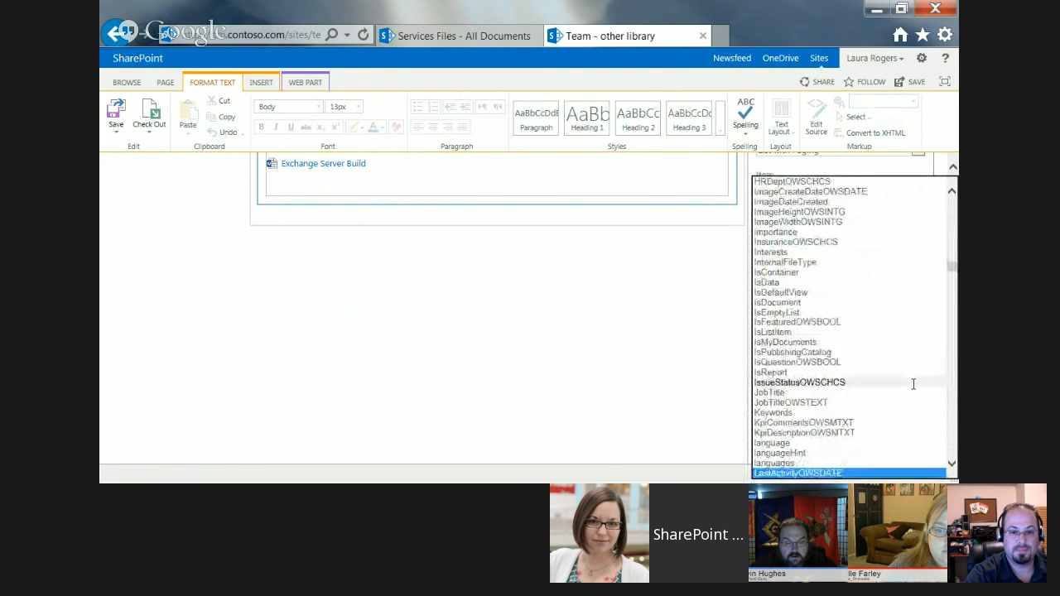
pyautogui.click(951, 466)
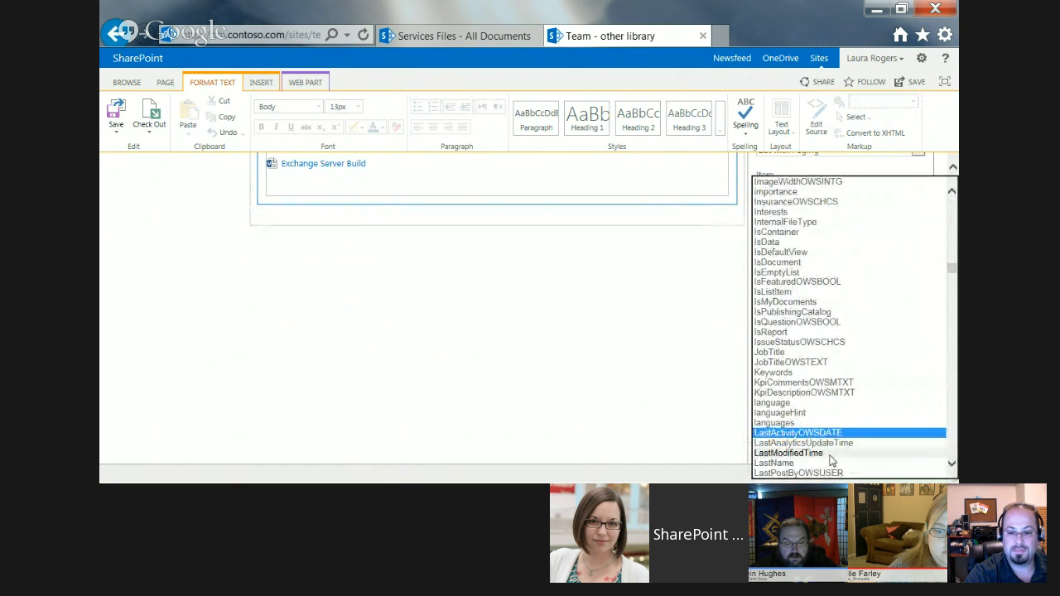
pyautogui.click(828, 454)
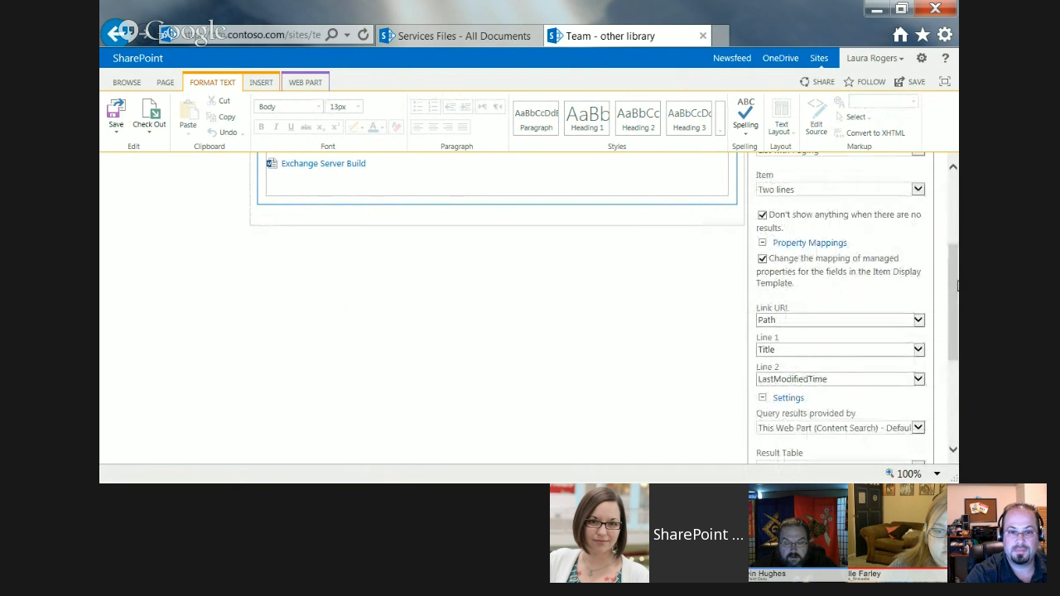
pyautogui.scroll(-5, 958, 285)
pyautogui.click(790, 427)
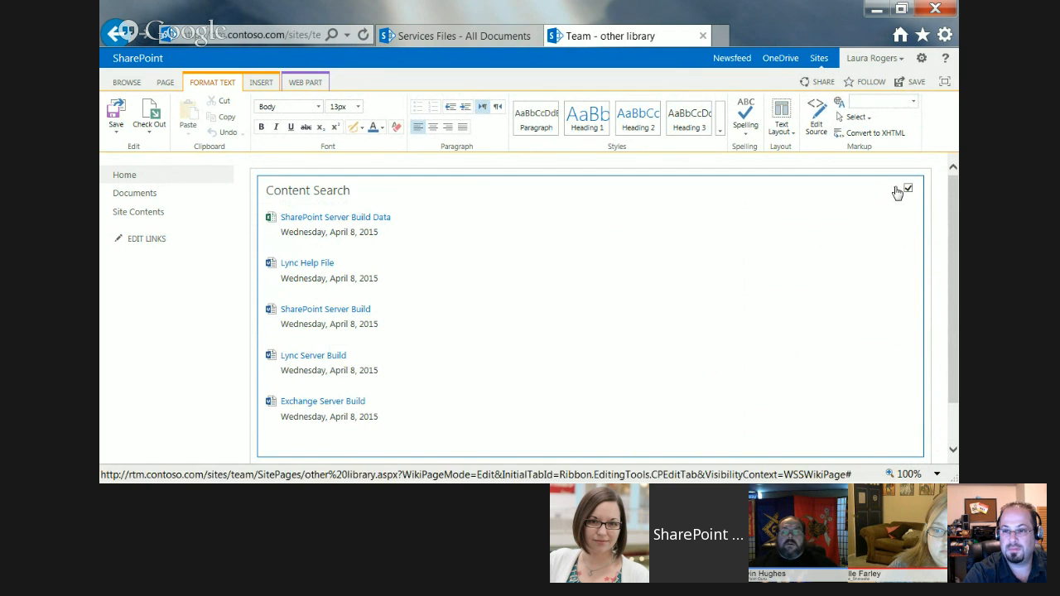
# Review the control and item display template choices in the web part's properties and save the page.
pyautogui.click(896, 190)
pyautogui.click(866, 254)
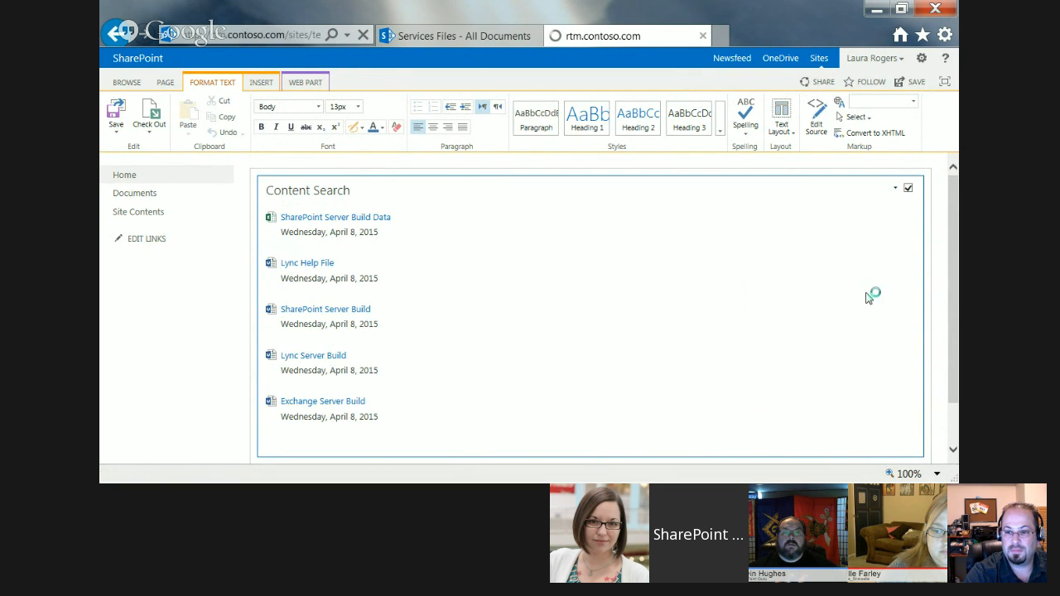
pyautogui.click(849, 332)
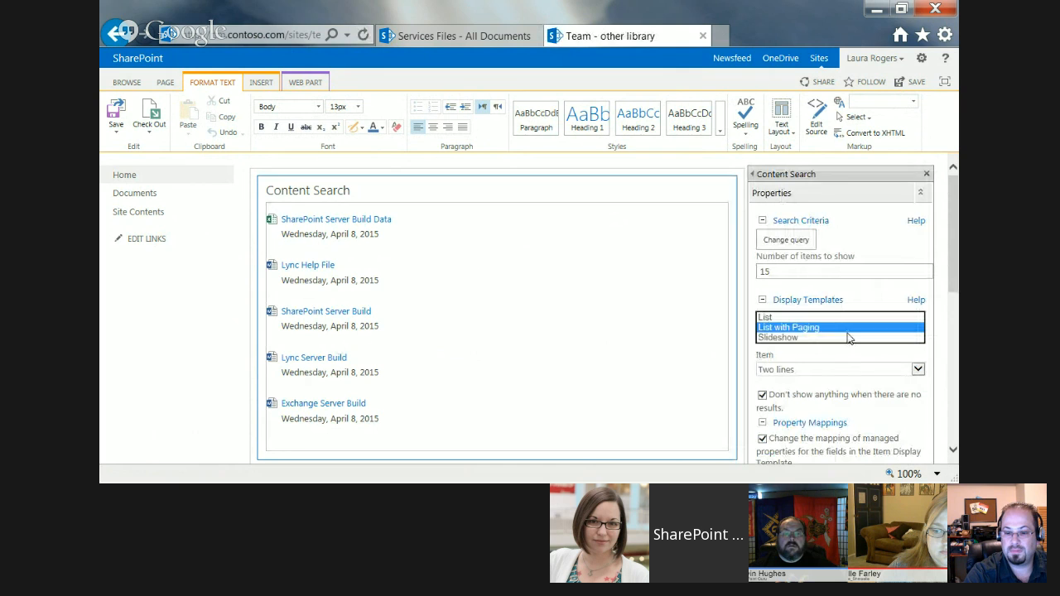
pyautogui.click(808, 370)
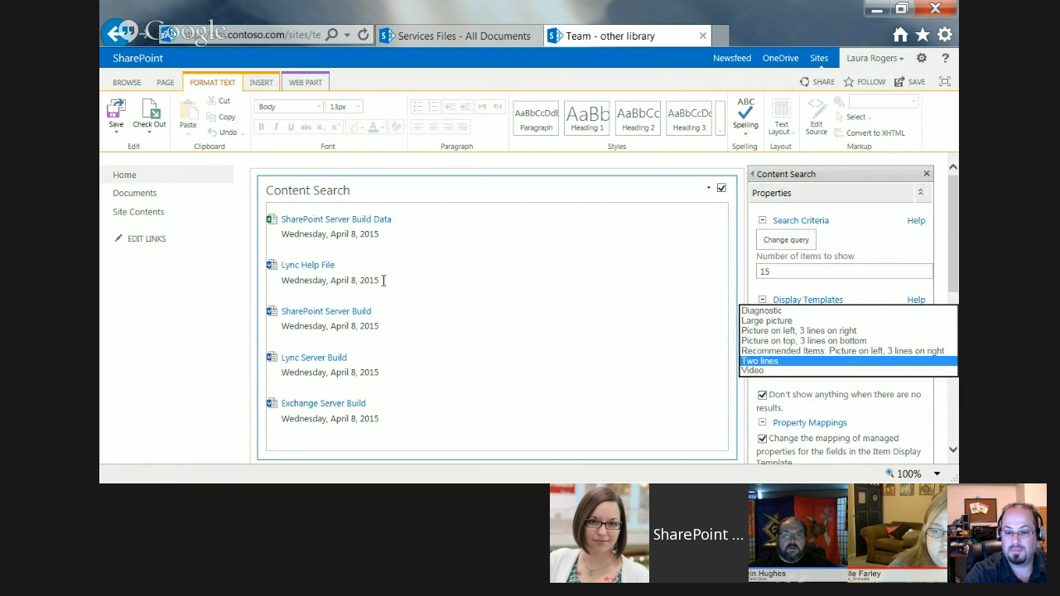
pyautogui.click(166, 358)
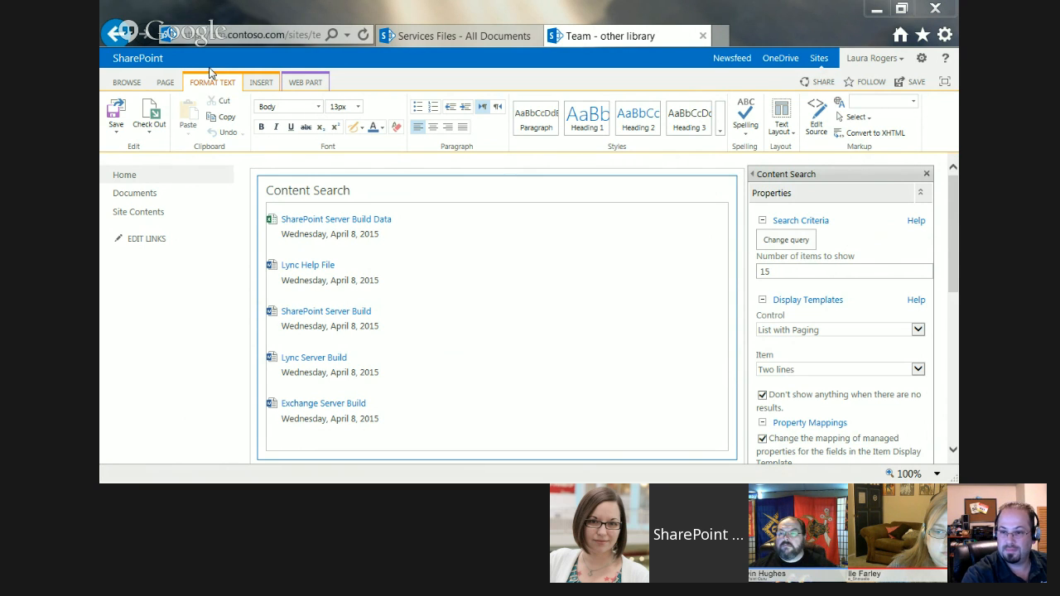
pyautogui.click(115, 116)
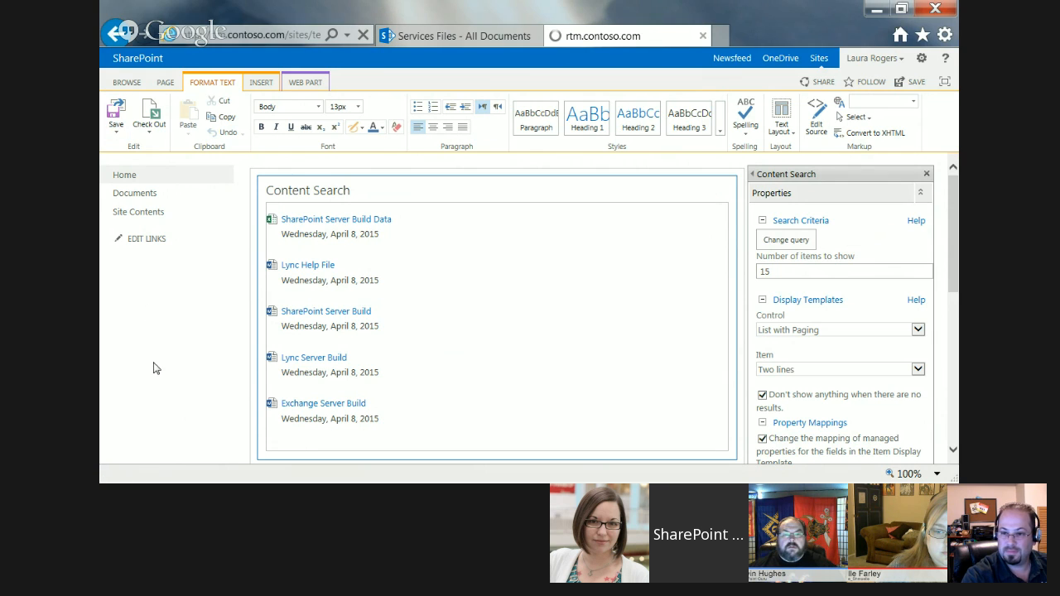
# Open the Information Technology site in the Services Files browser tab and examine the File, Date and Author columns.
pyautogui.click(437, 36)
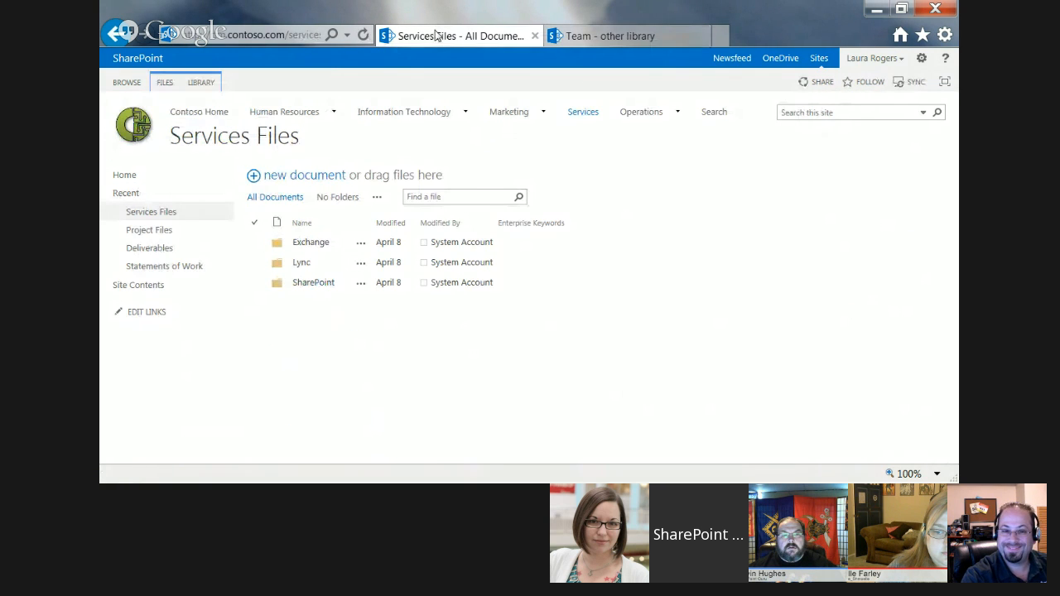
pyautogui.click(419, 112)
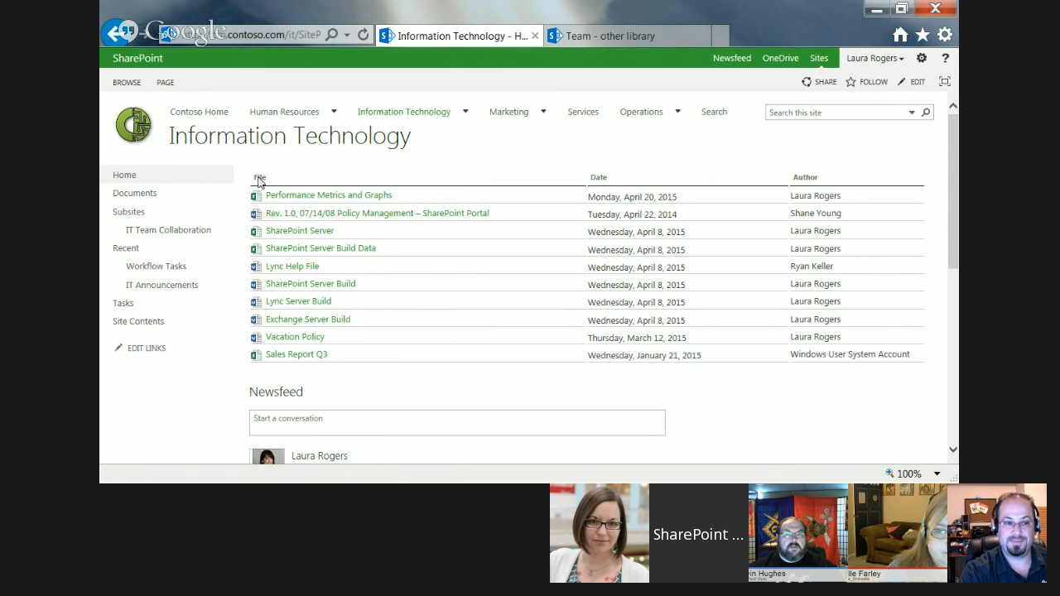
pyautogui.doubleClick(802, 179)
pyautogui.click(609, 181)
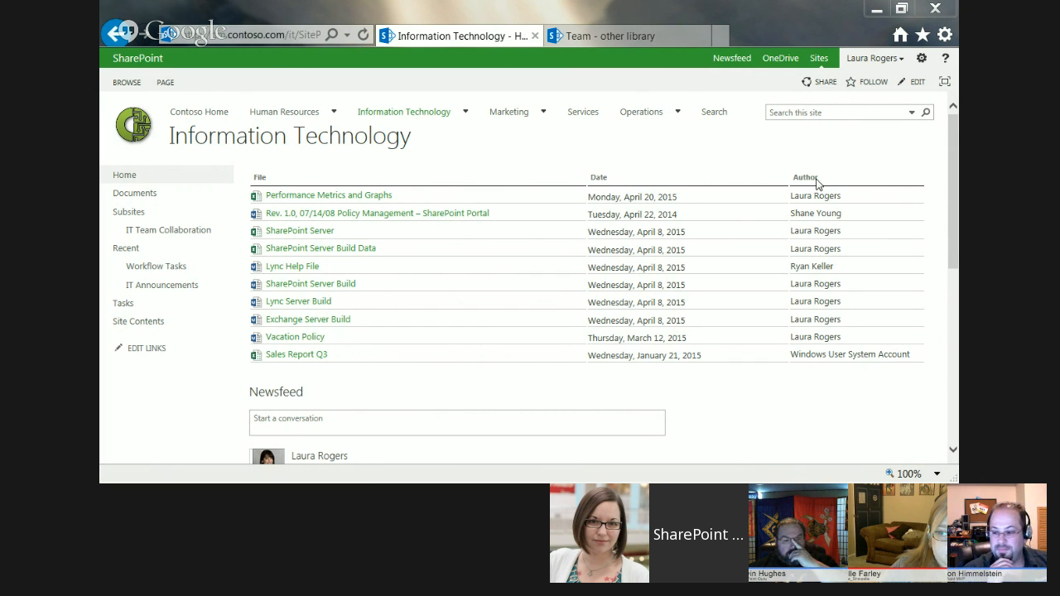
# Put the Information Technology page in edit mode and open the properties of its Content Search web part.
pyautogui.click(921, 58)
pyautogui.click(892, 112)
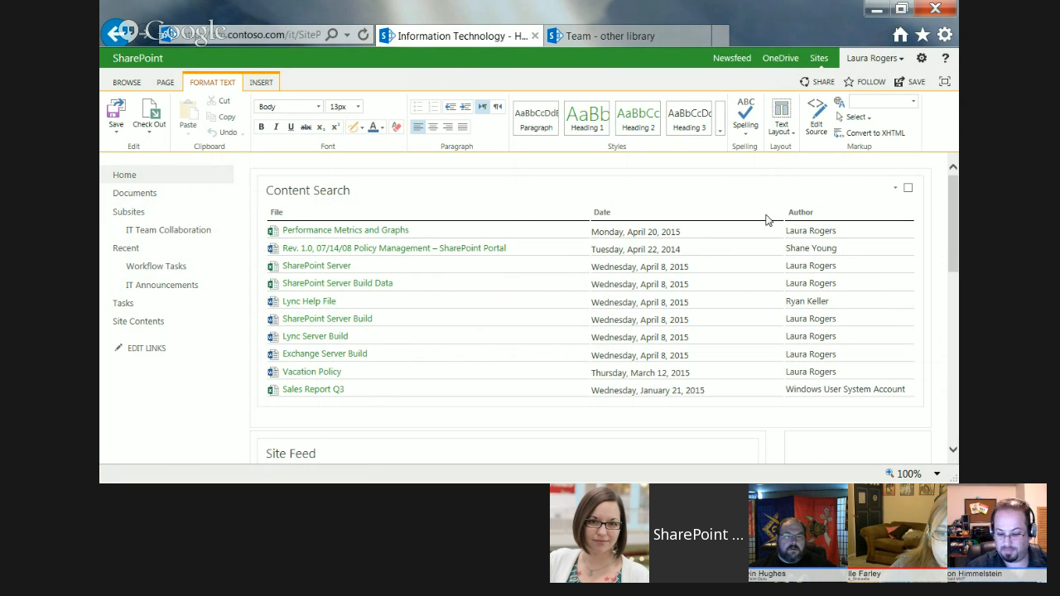
pyautogui.click(895, 189)
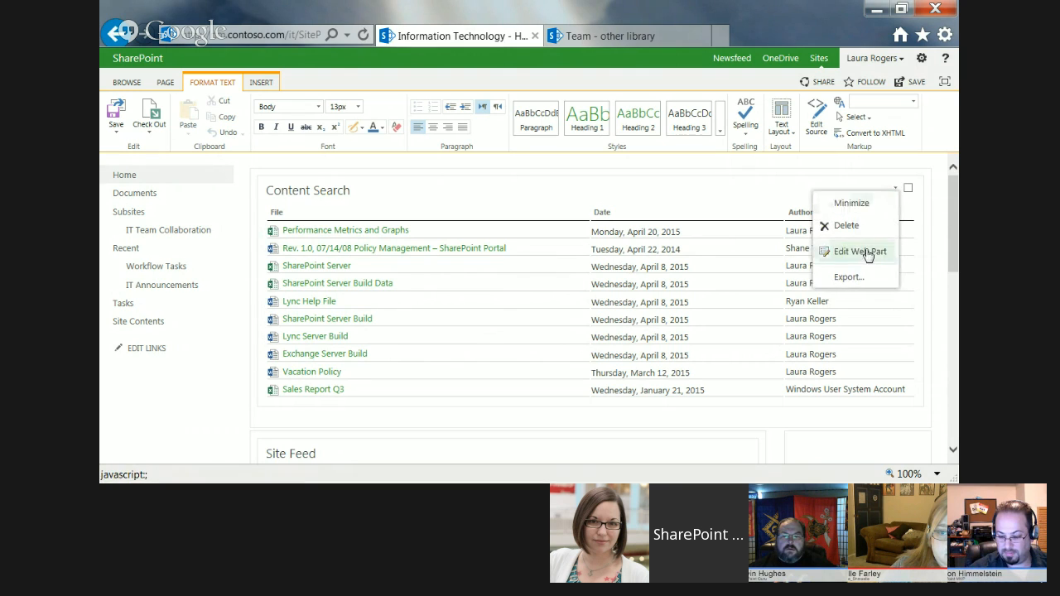
pyautogui.click(850, 251)
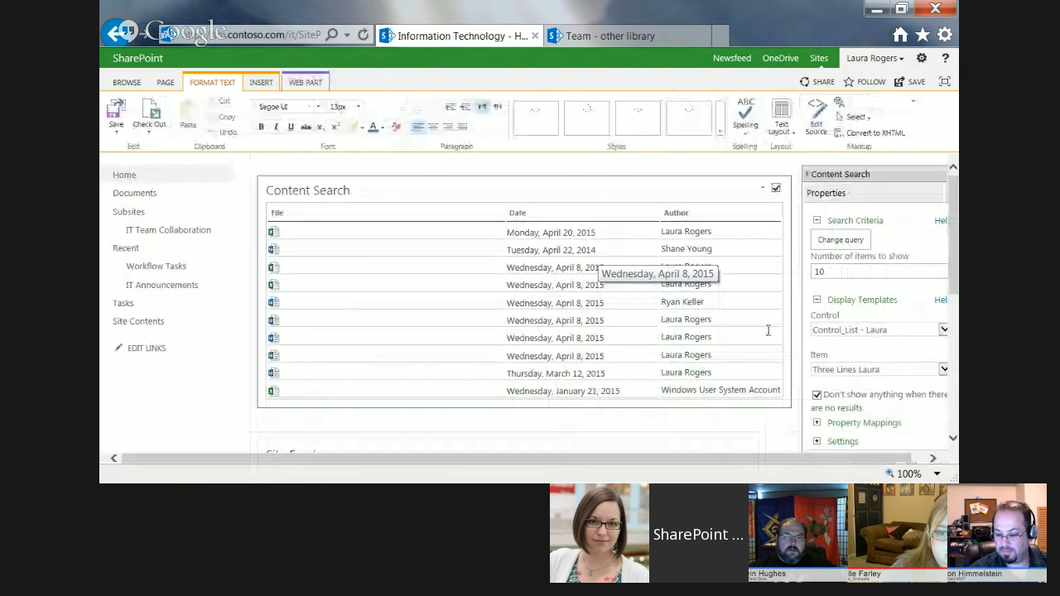
# Examine the custom display templates and the expanded property mappings of this web part, and close its properties without saving.
pyautogui.scroll(-3, 950, 271)
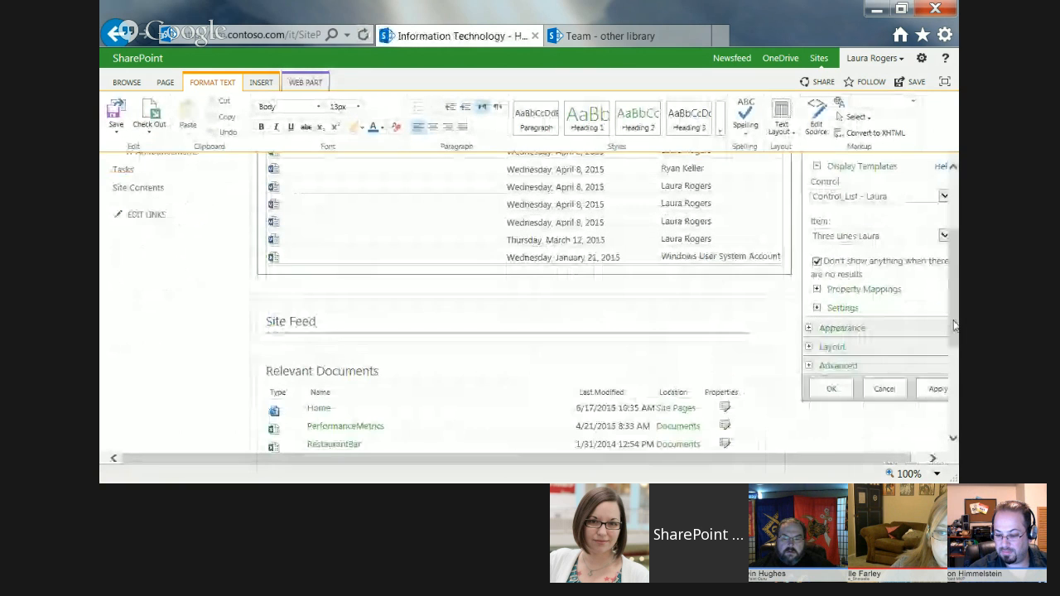
pyautogui.click(817, 291)
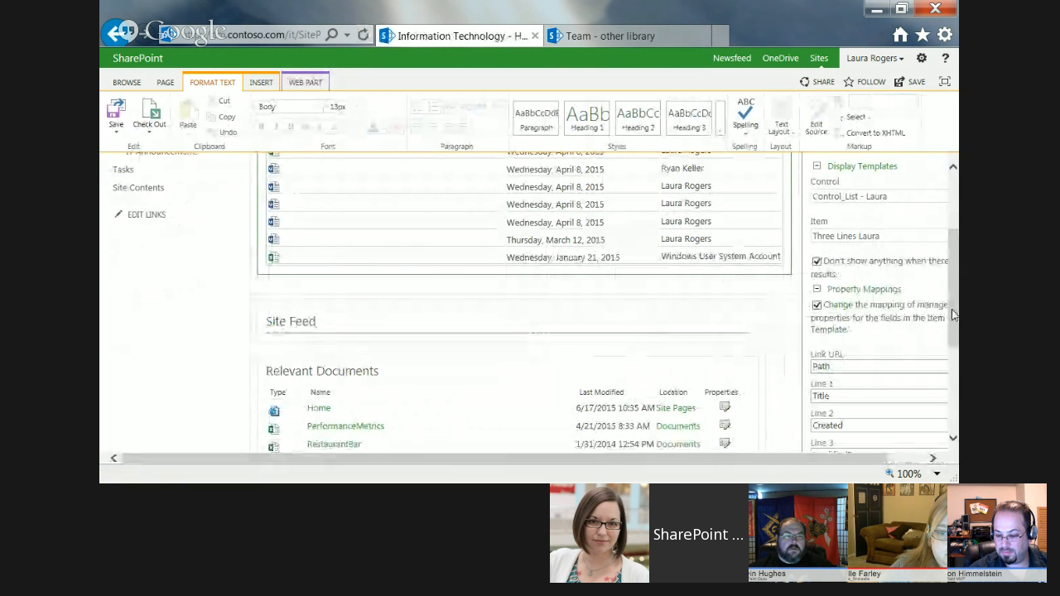
pyautogui.scroll(-2, 950, 354)
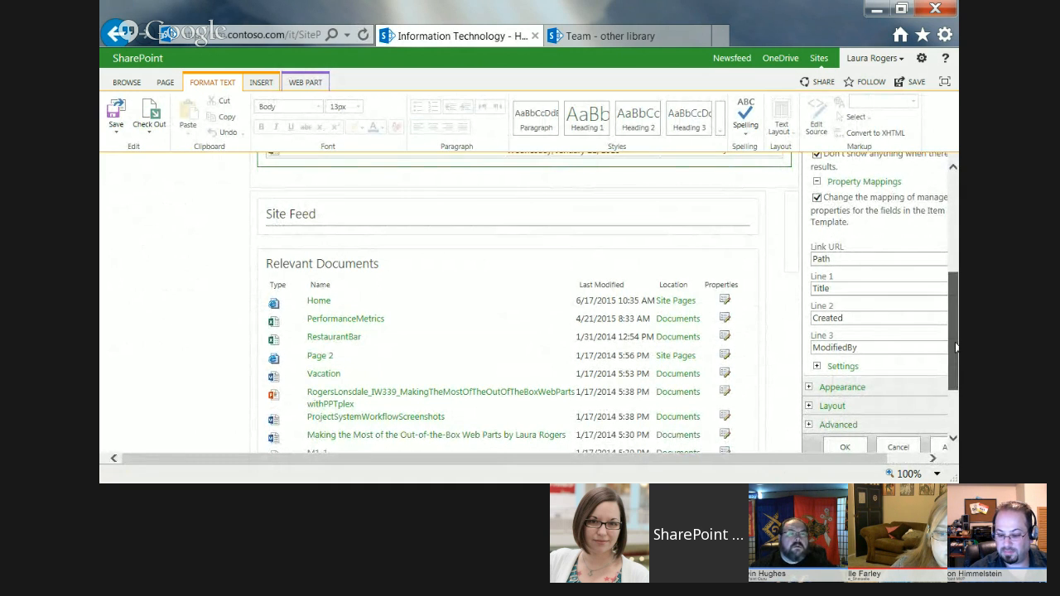
pyautogui.scroll(5, 956, 347)
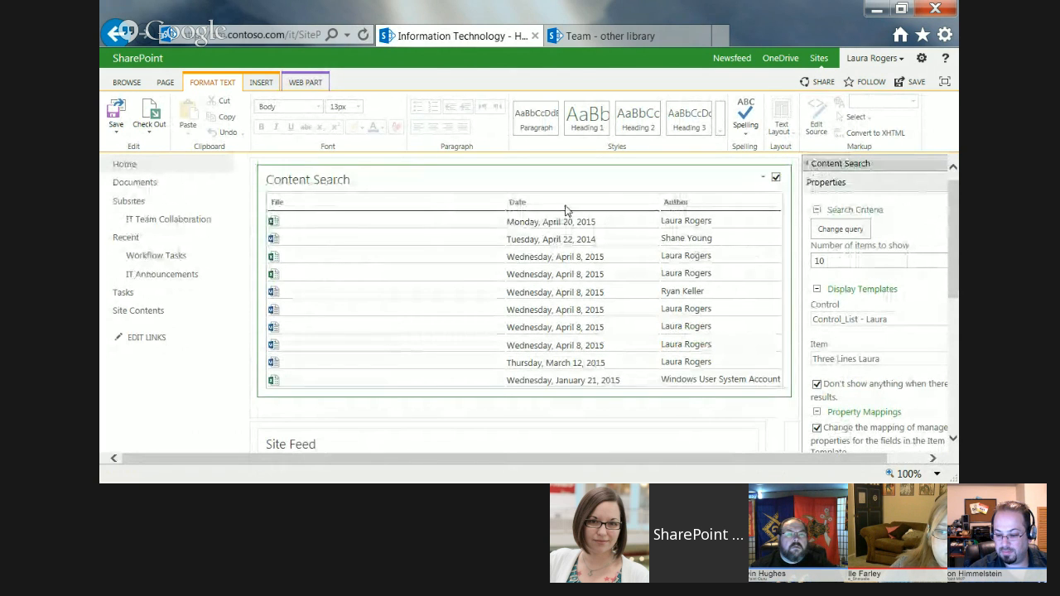
pyautogui.scroll(-5, 952, 285)
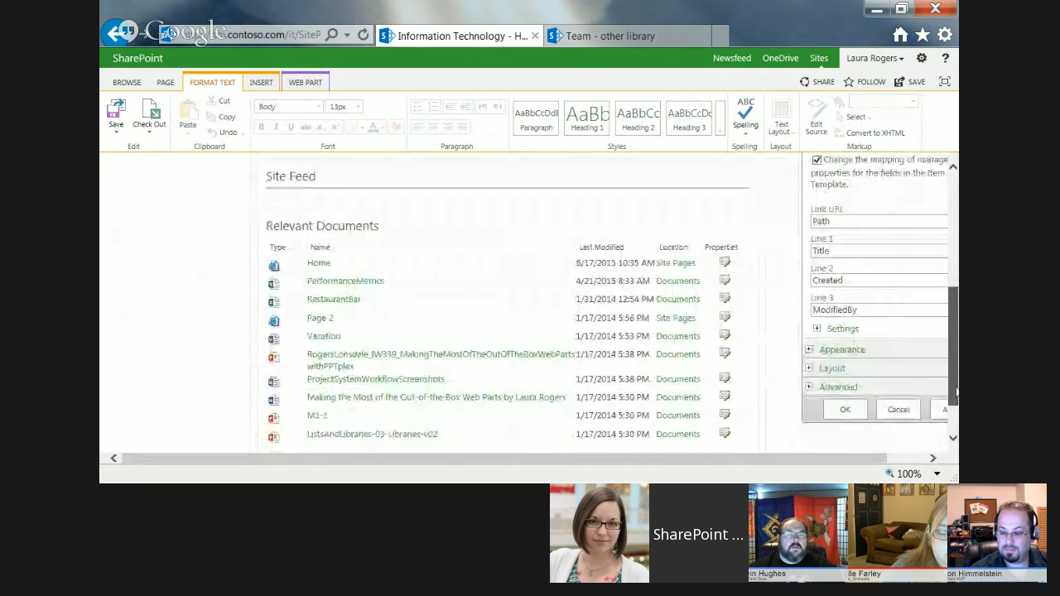
pyautogui.click(897, 408)
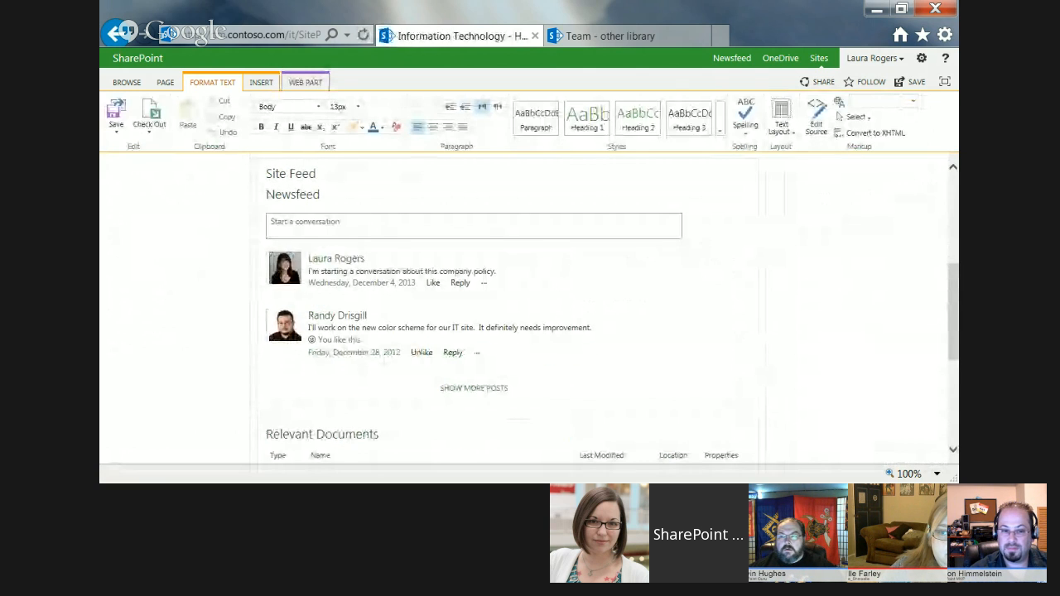
# Switch to SharePoint Designer, close the Services site window and bring up the window for the root Contoso site.
pyautogui.hotkey('alt', 'Tab')
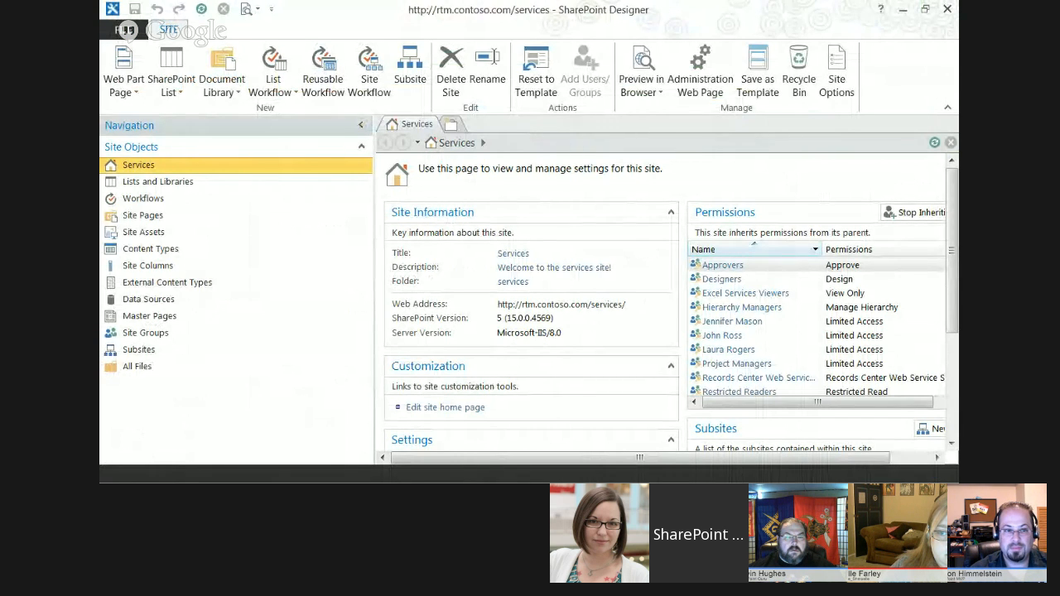
pyautogui.click(948, 11)
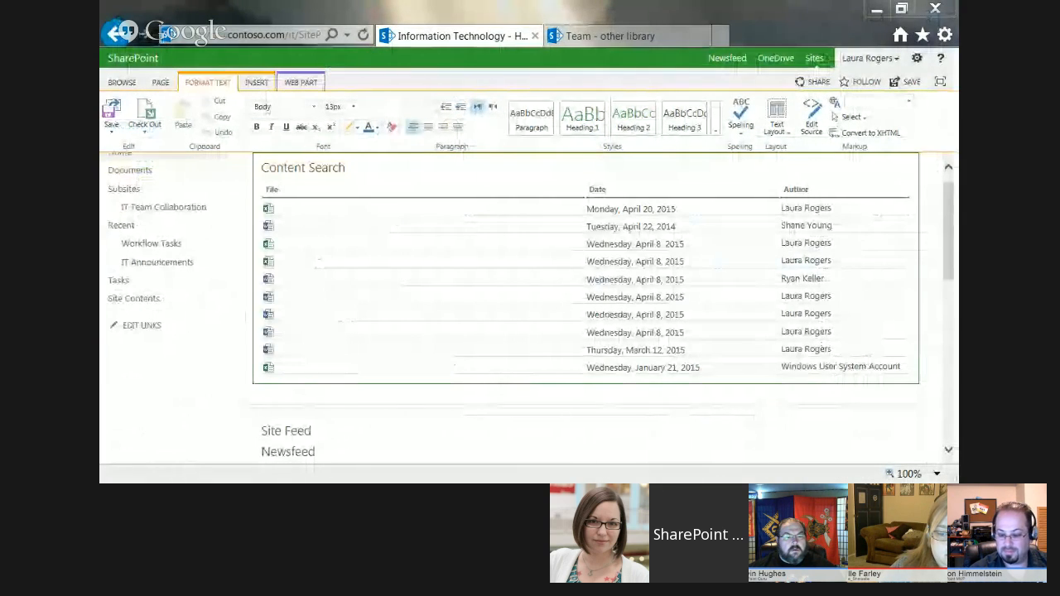
pyautogui.moveTo(0, 10); pyautogui.dragTo(528, 2)
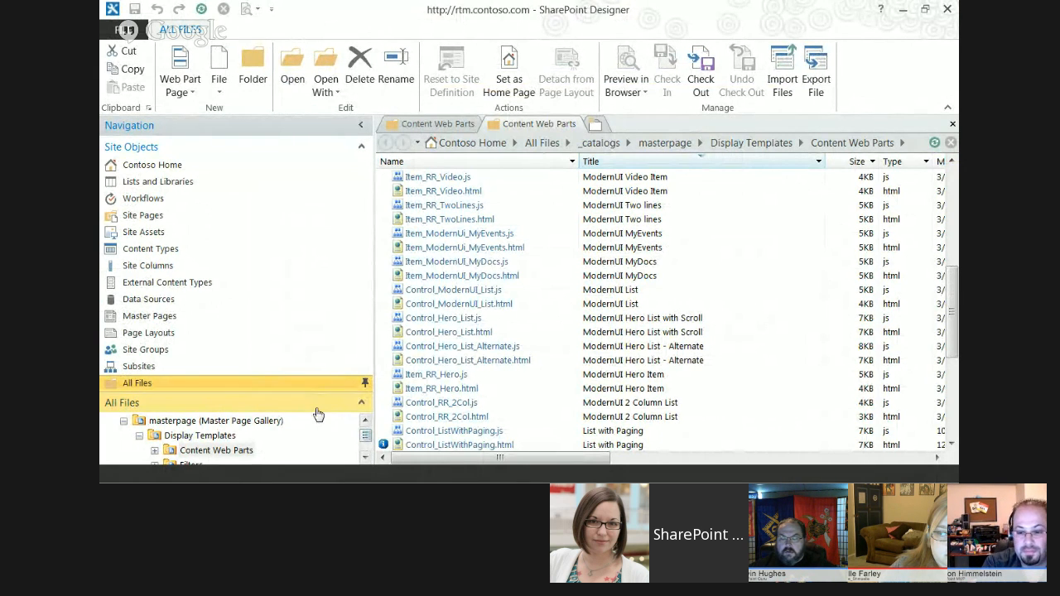
# Collapse the Site Objects section and locate the _catalogs folder in the All Files tree.
pyautogui.click(367, 436)
pyautogui.moveTo(366, 436); pyautogui.dragTo(367, 442)
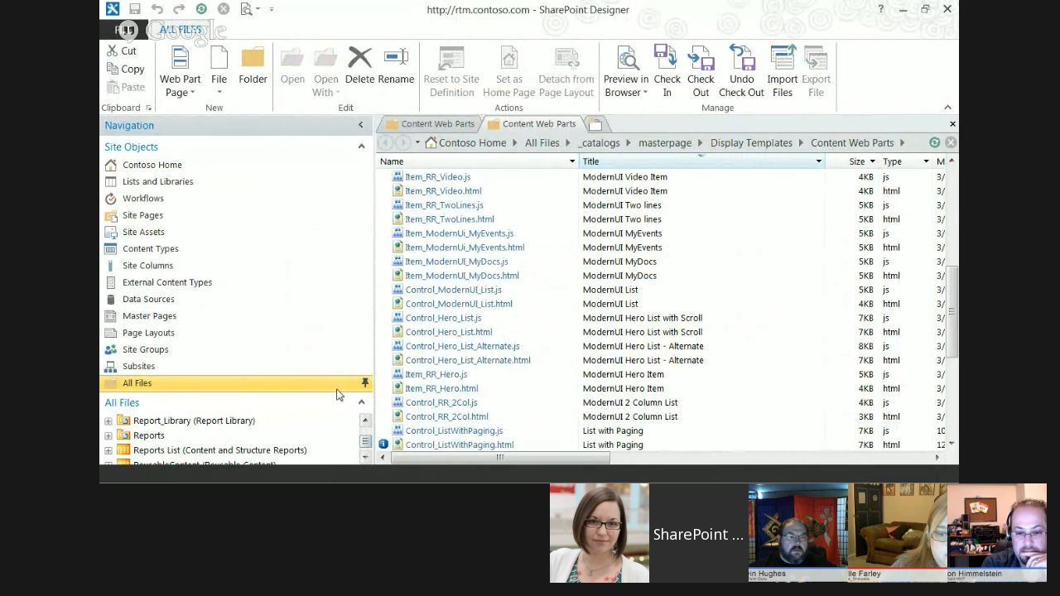
pyautogui.click(360, 147)
pyautogui.moveTo(365, 414); pyautogui.dragTo(365, 234)
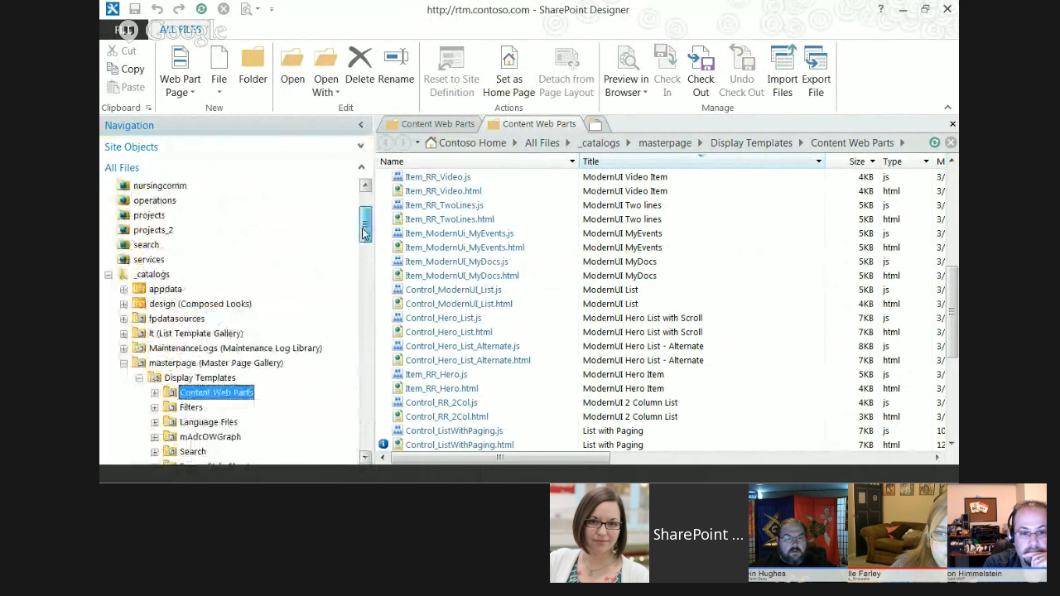
# Open and expand the Content Web Parts folder under _catalogs, masterpage, Display Templates.
pyautogui.click(107, 275)
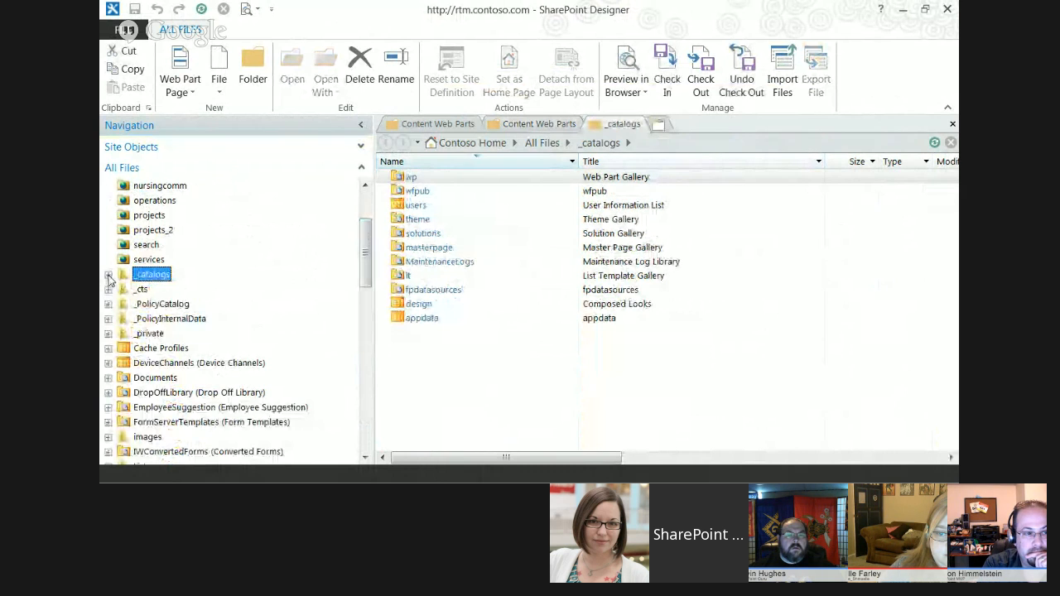
pyautogui.click(108, 276)
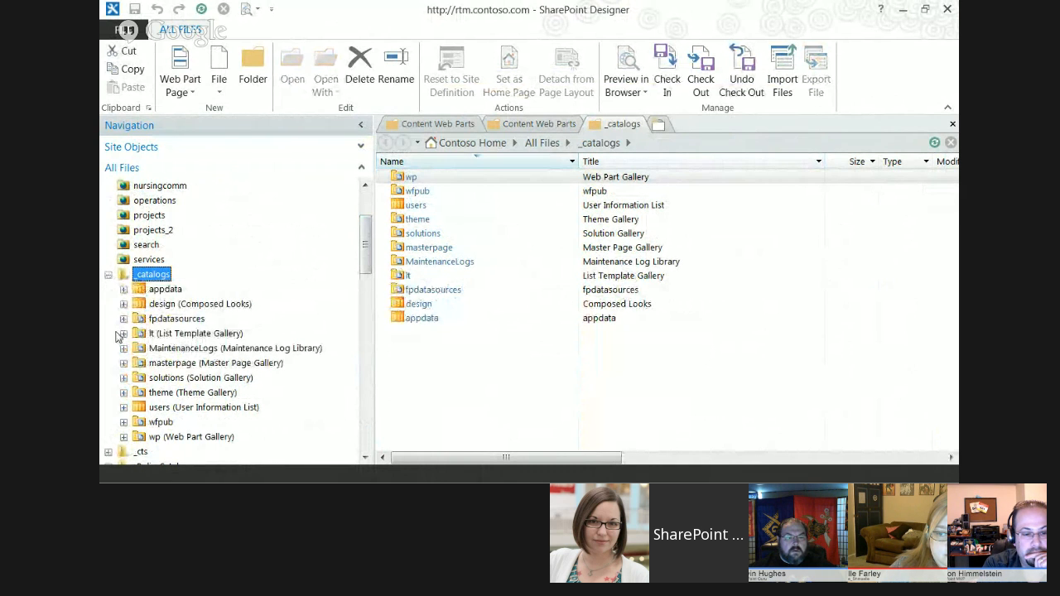
pyautogui.click(123, 363)
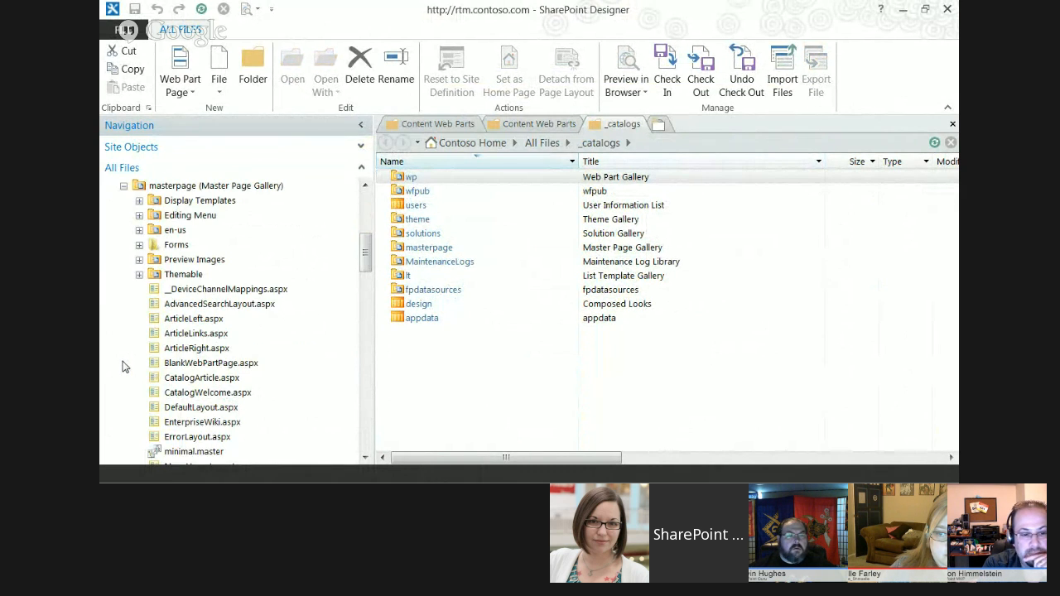
pyautogui.click(139, 201)
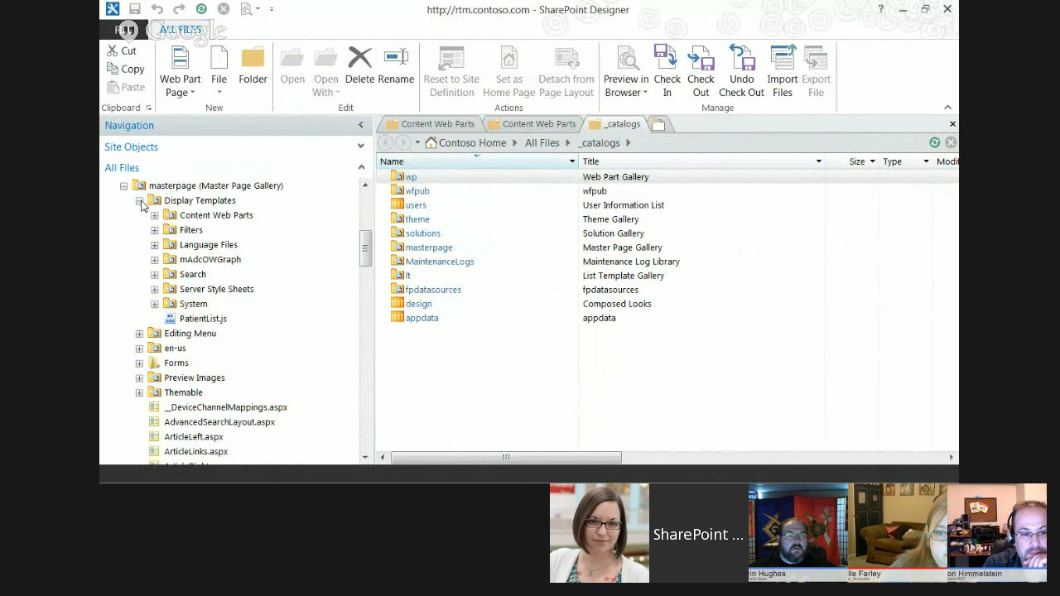
pyautogui.click(198, 217)
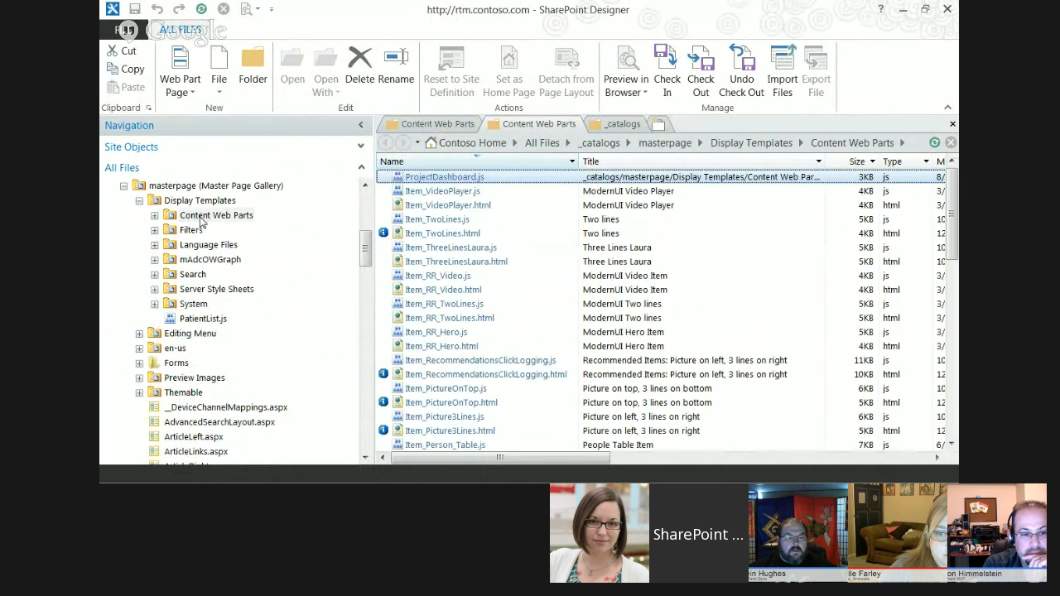
pyautogui.click(155, 216)
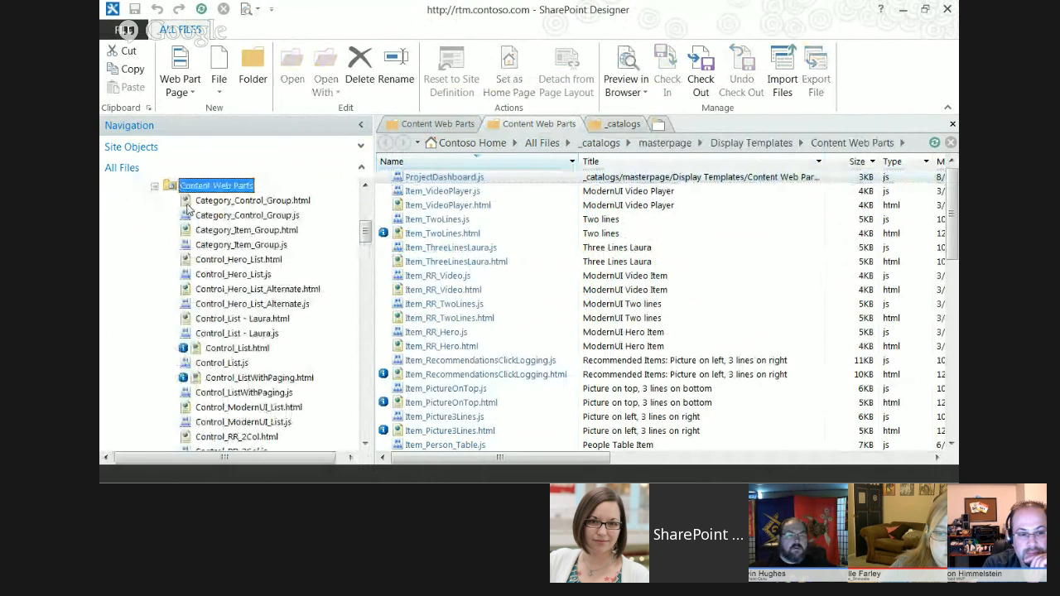
# Sort the Content Web Parts files by name and select Control_List.html.
pyautogui.click(520, 163)
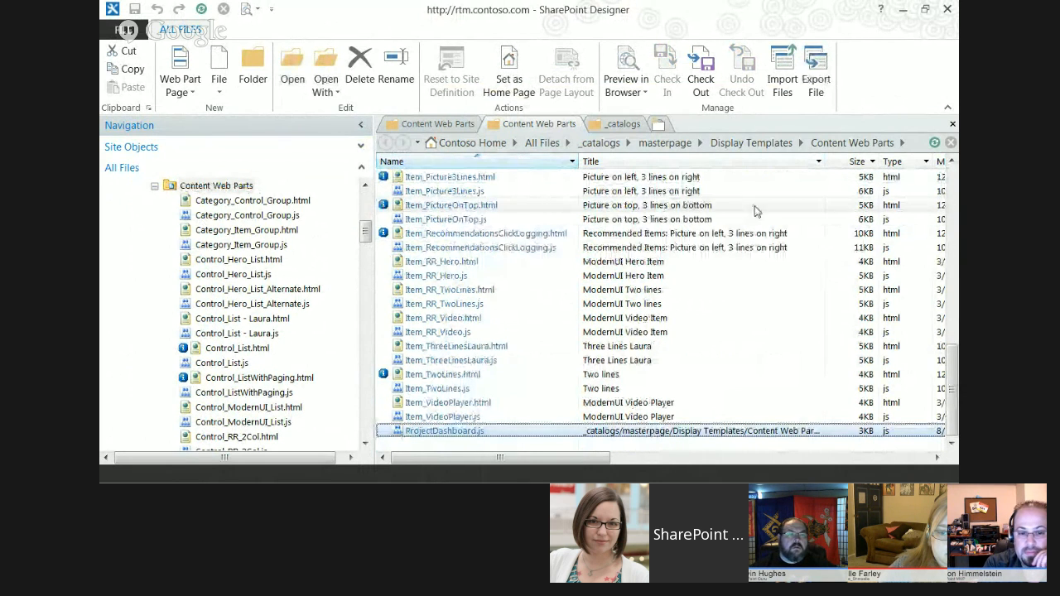
pyautogui.moveTo(952, 390); pyautogui.dragTo(946, 182)
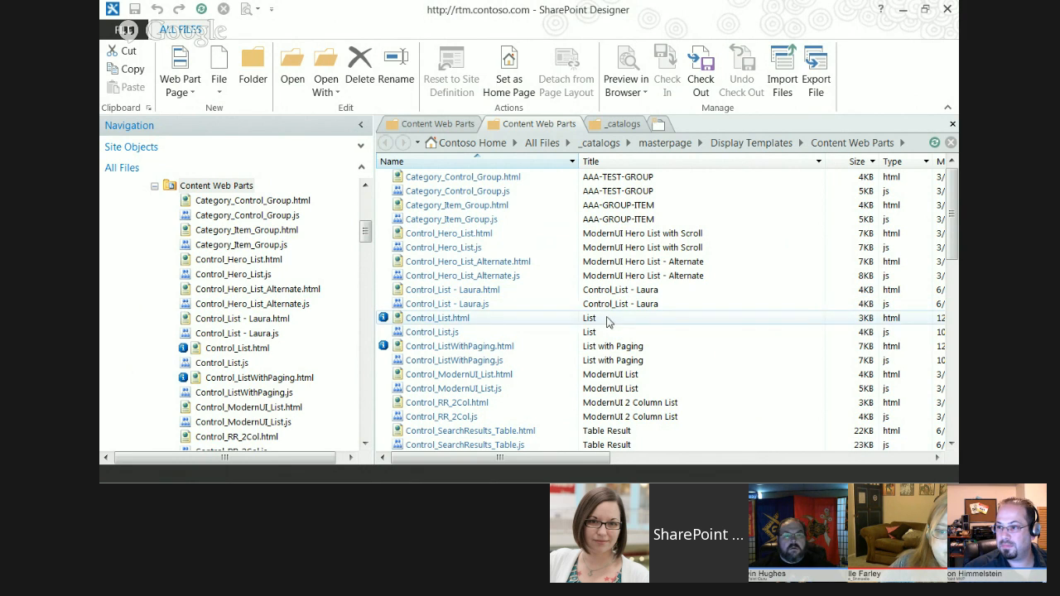
pyautogui.click(493, 321)
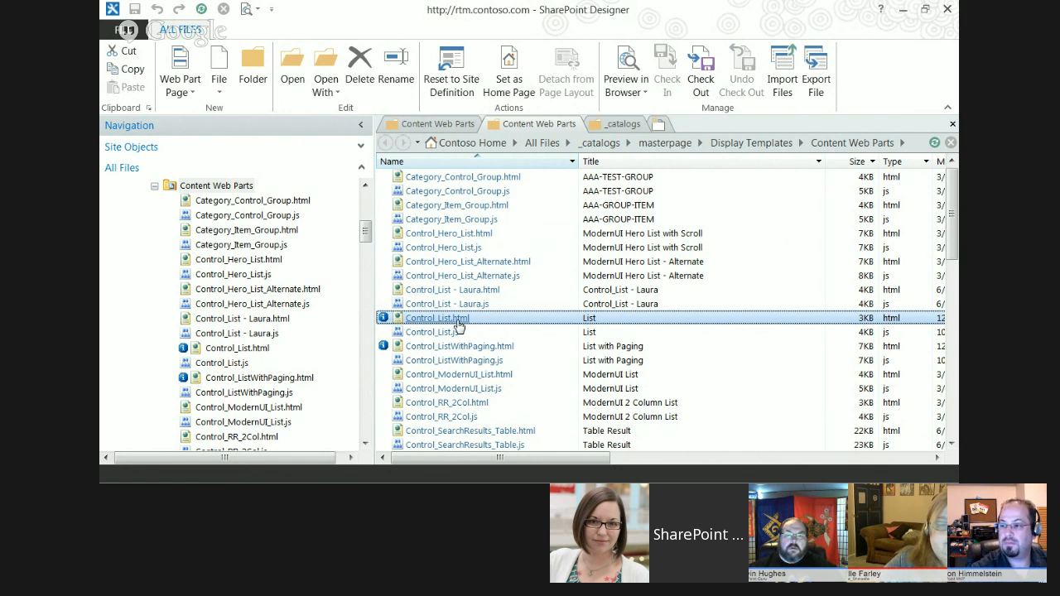
# Open Control_List.html for editing, hide the navigation pane and review the cbs-List markup near the end of the file.
pyautogui.click(458, 321)
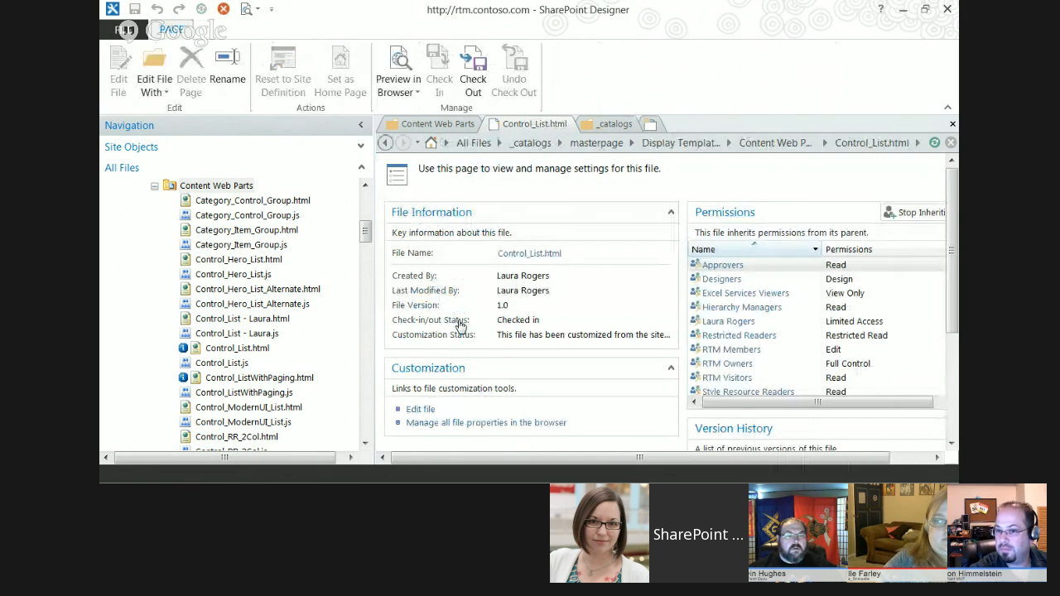
pyautogui.click(418, 411)
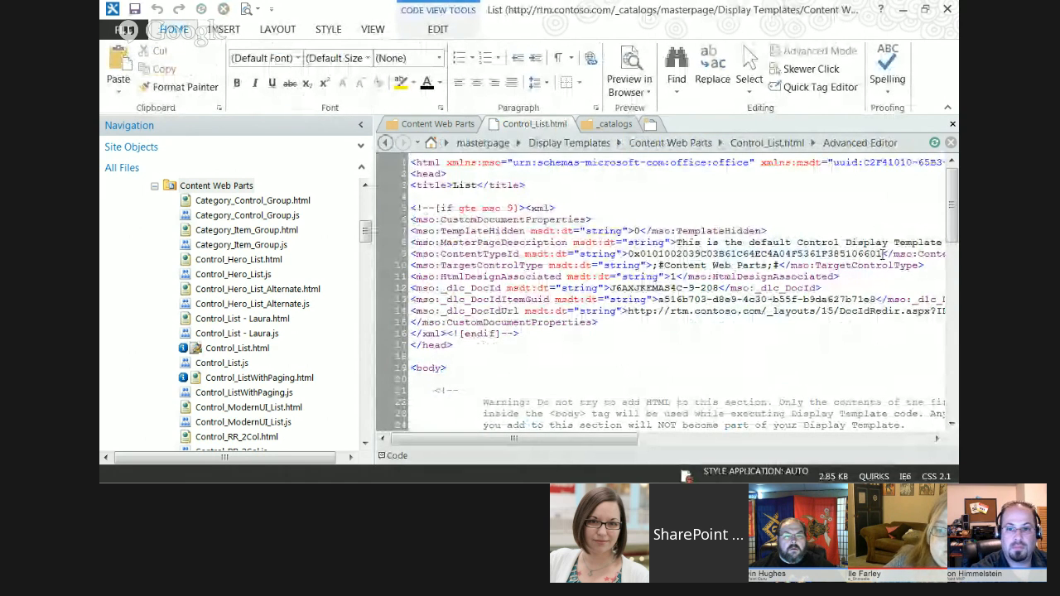
pyautogui.click(361, 125)
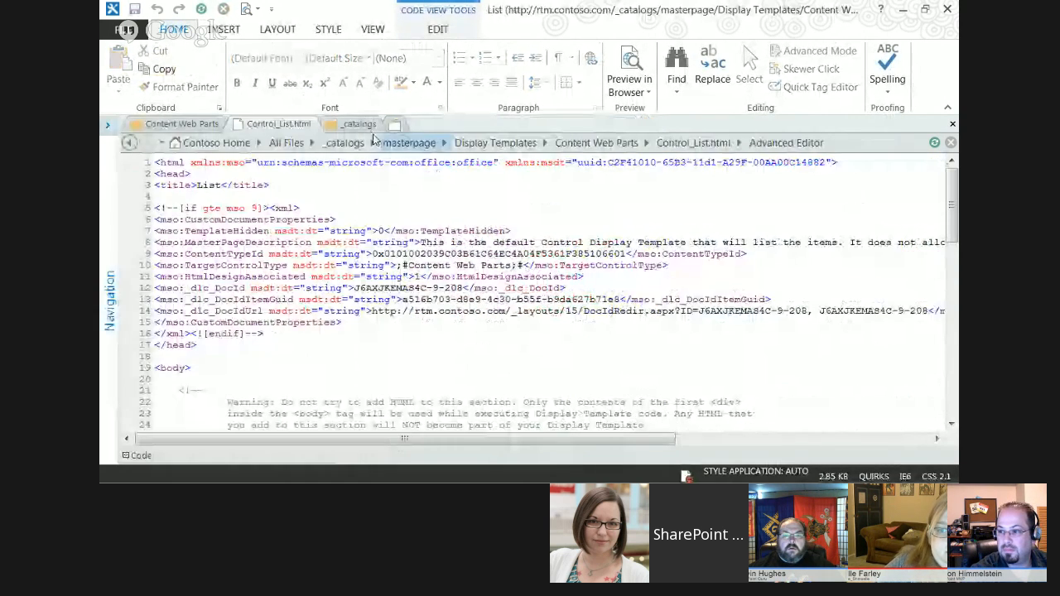
pyautogui.moveTo(951, 210); pyautogui.dragTo(952, 379)
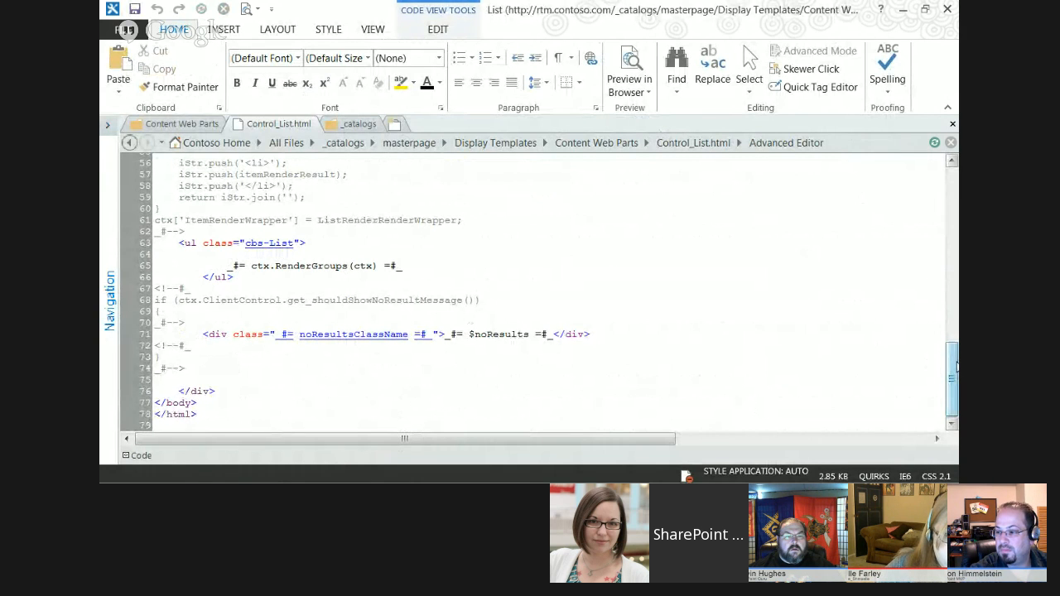
pyautogui.moveTo(957, 367); pyautogui.dragTo(957, 370)
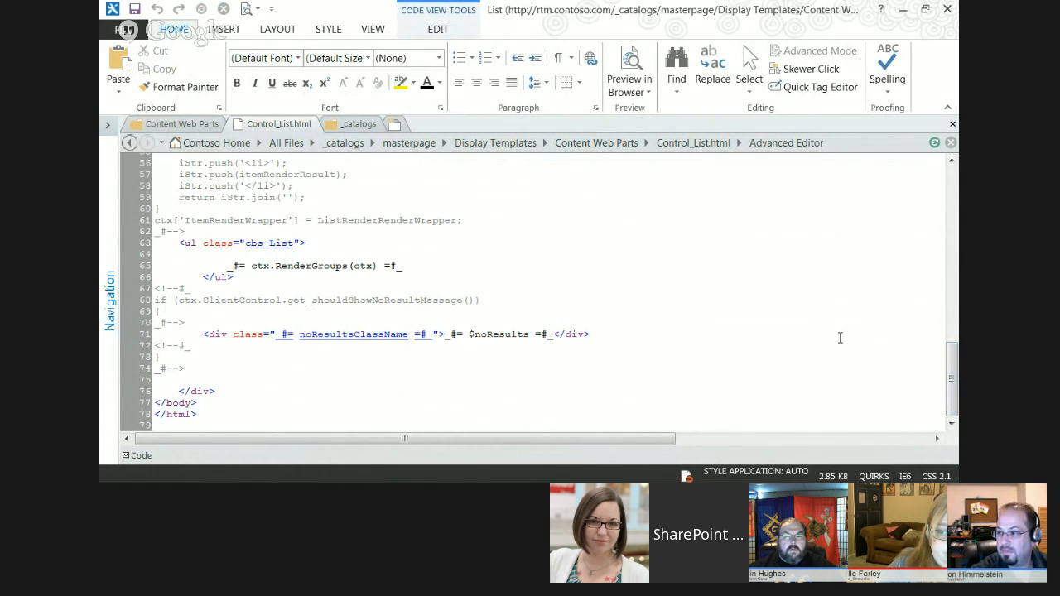
pyautogui.scroll(2, 955, 356)
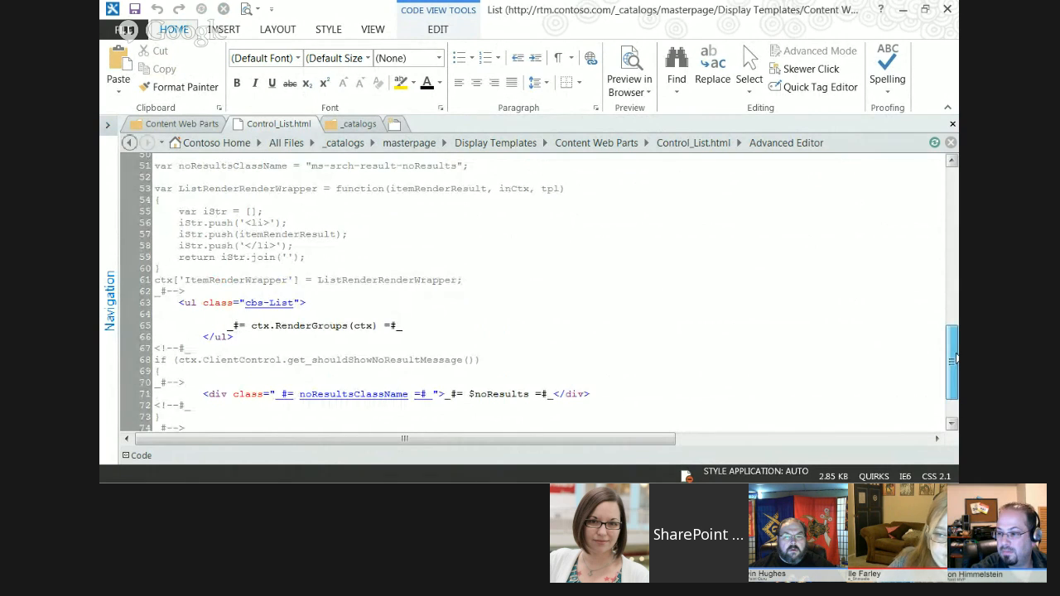
pyautogui.scroll(-2, 954, 358)
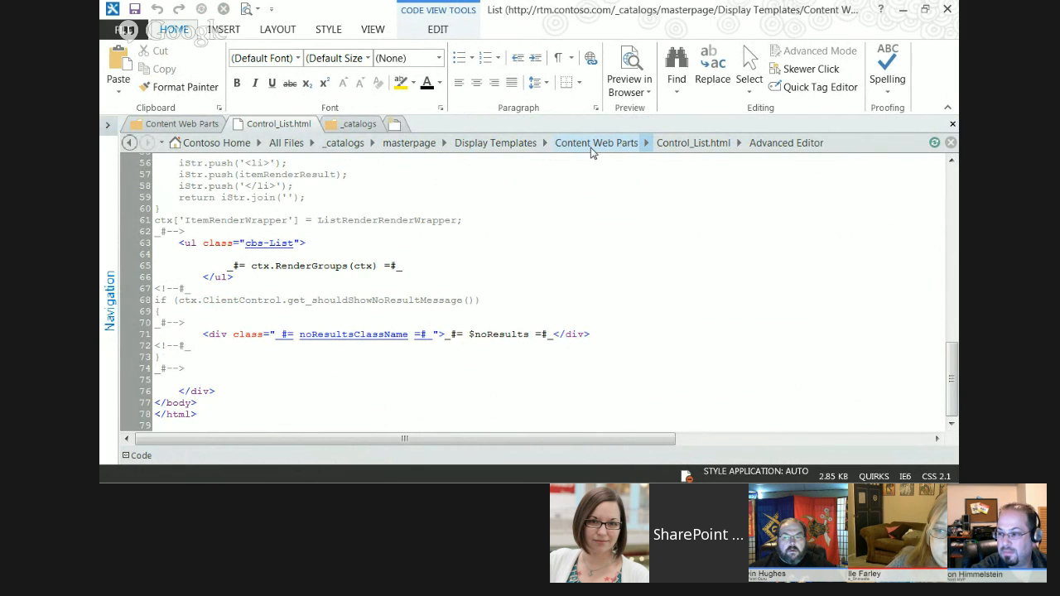
# Go back to the Content Web Parts file tree and open the customized HTML copy of Control_List for editing.
pyautogui.click(176, 126)
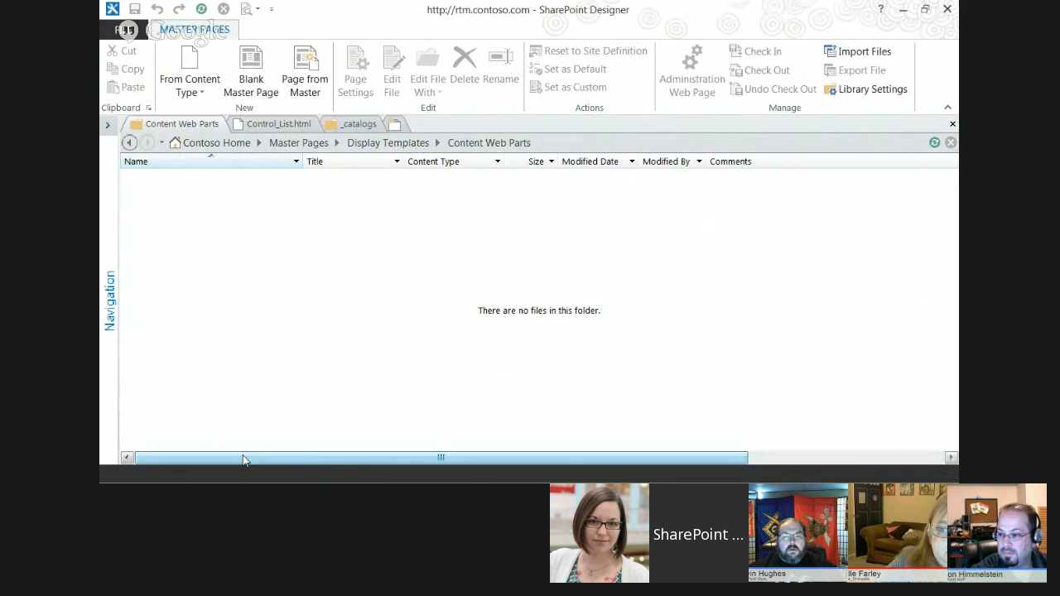
pyautogui.click(108, 303)
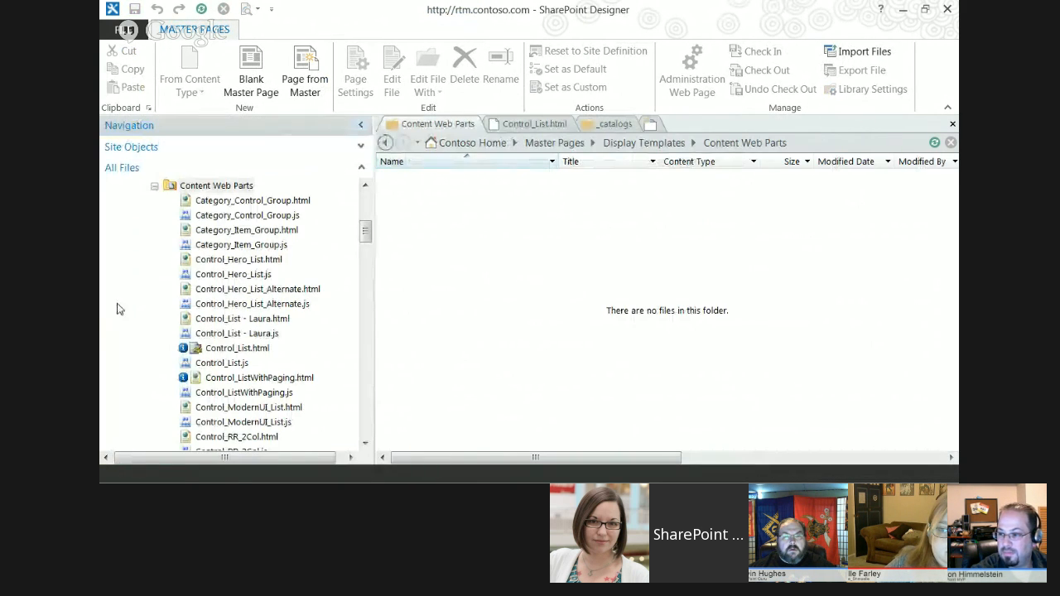
pyautogui.click(366, 230)
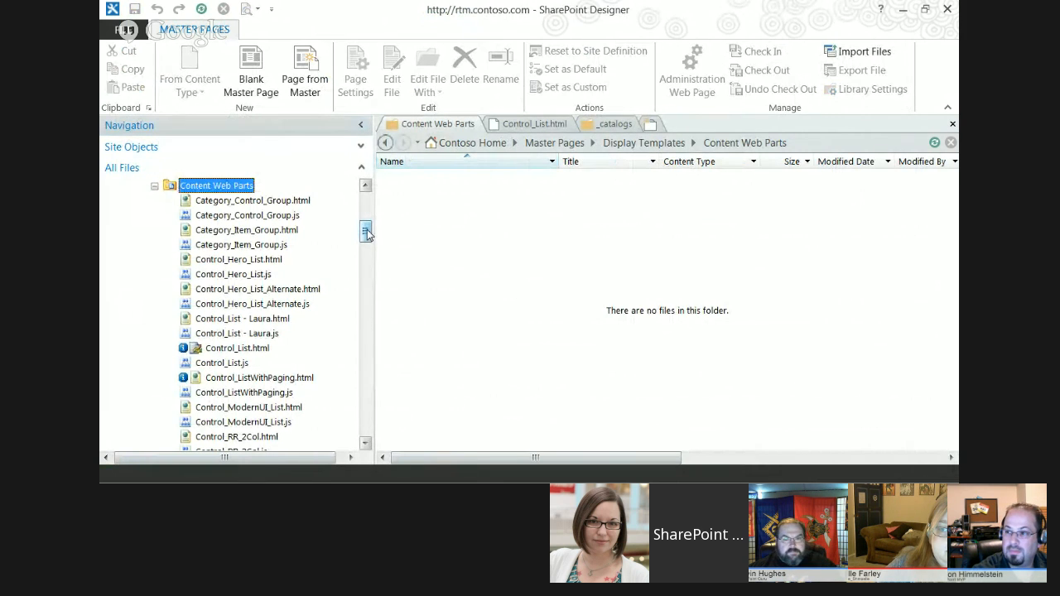
pyautogui.moveTo(367, 231); pyautogui.dragTo(367, 237)
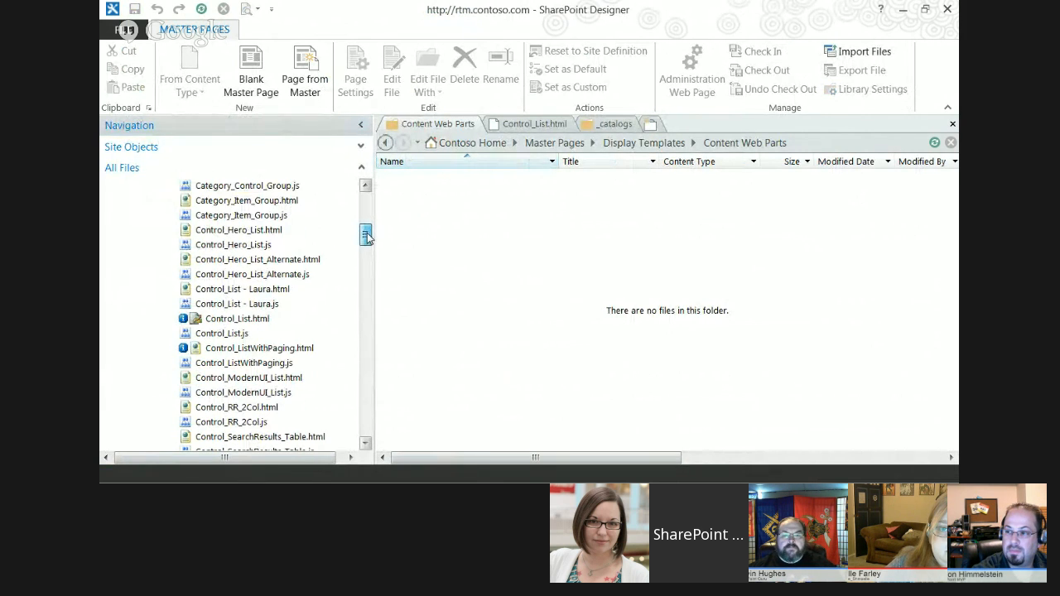
pyautogui.click(240, 291)
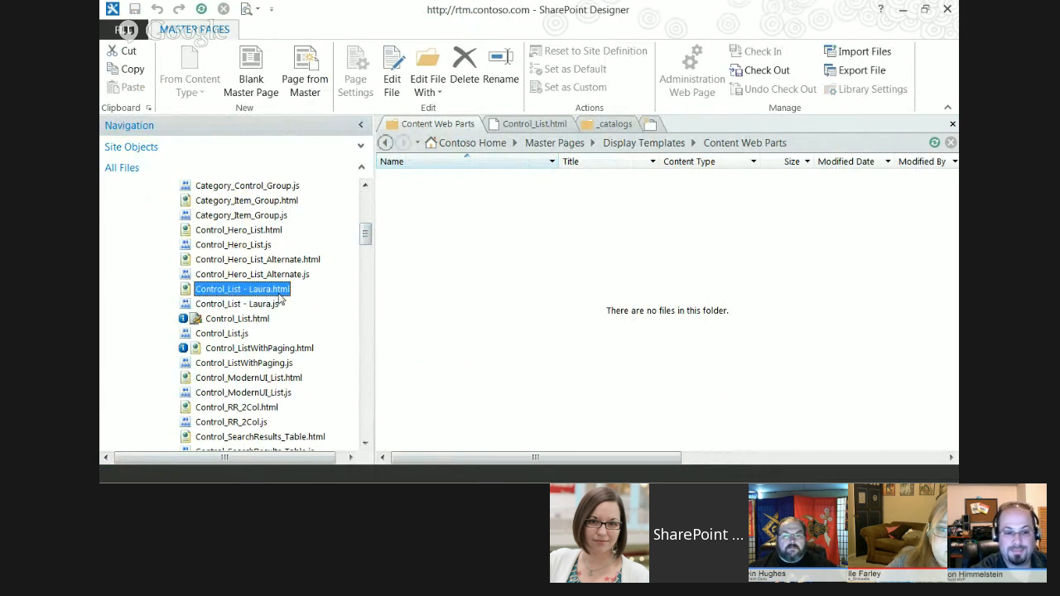
pyautogui.doubleClick(206, 292)
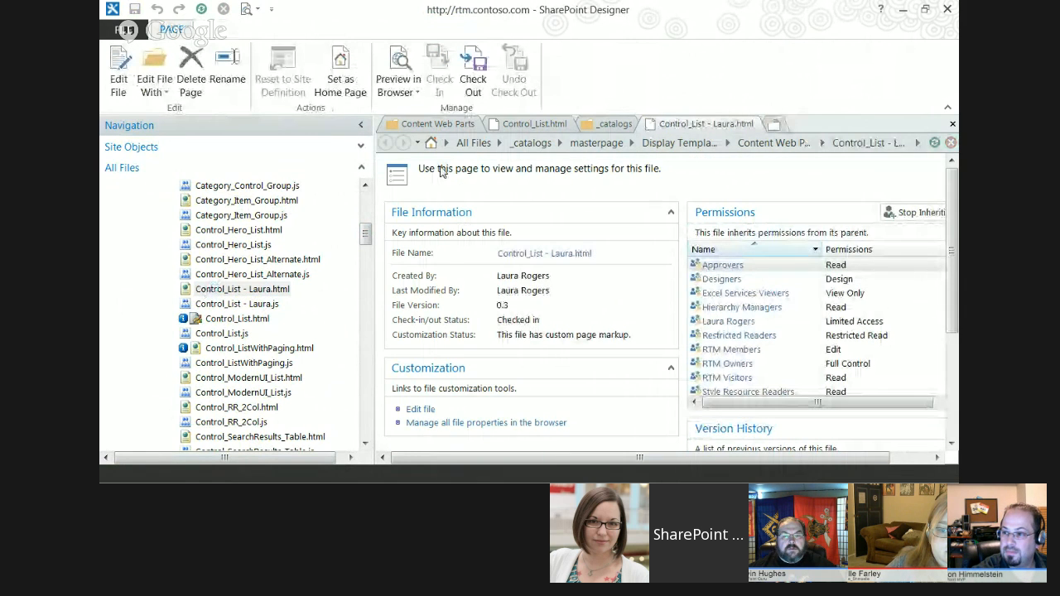
pyautogui.click(420, 410)
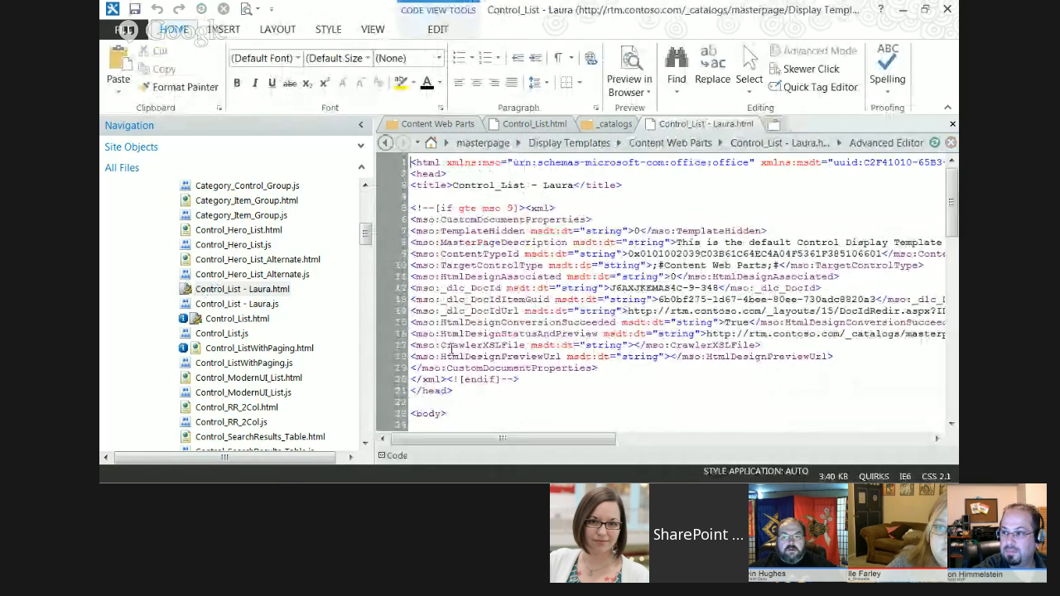
# Hide the navigation pane and examine the table header markup with the File, Date and Author cells in the customized copy.
pyautogui.click(360, 125)
pyautogui.moveTo(952, 193); pyautogui.dragTo(951, 354)
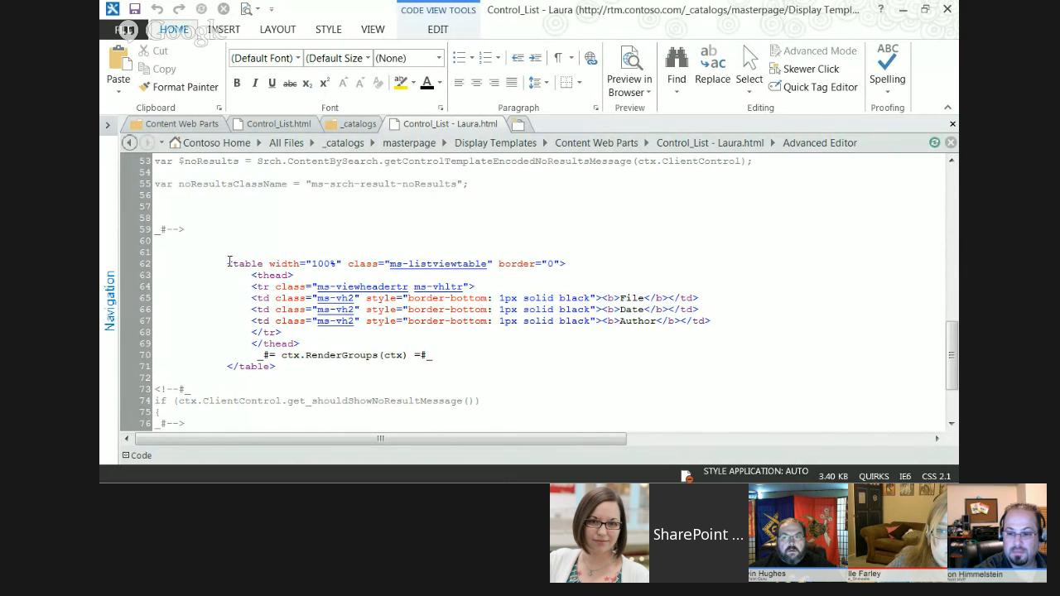
pyautogui.moveTo(228, 264); pyautogui.dragTo(296, 275)
pyautogui.click(275, 287)
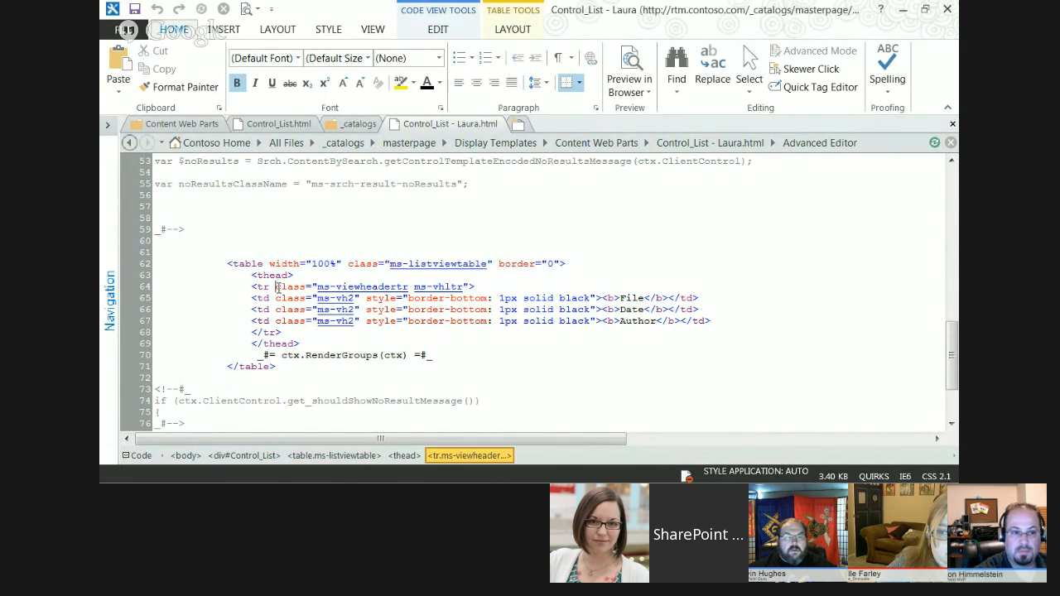
pyautogui.moveTo(252, 286); pyautogui.dragTo(312, 287)
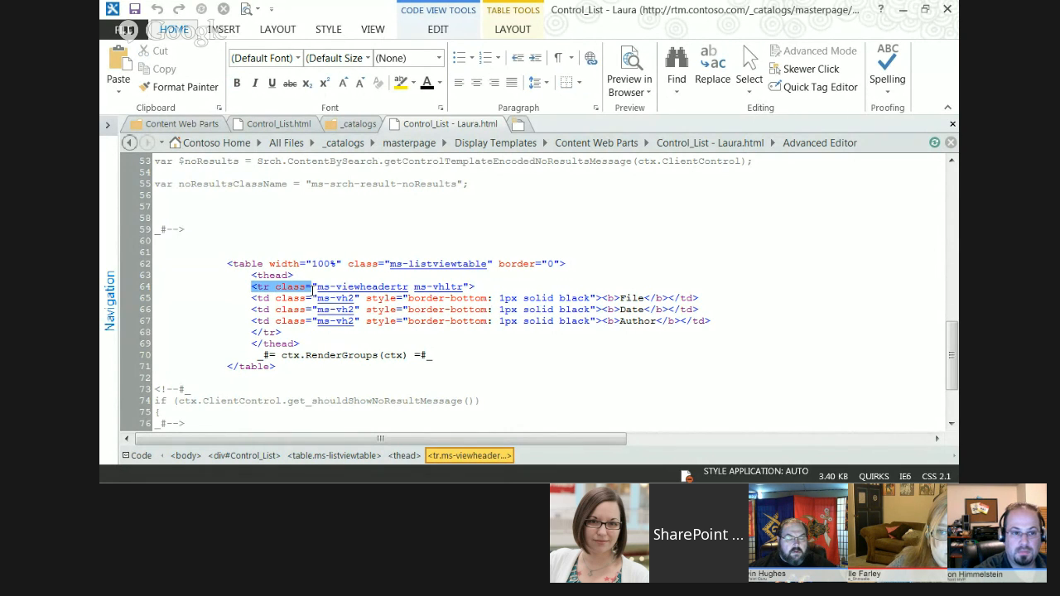
pyautogui.click(266, 322)
pyautogui.click(620, 298)
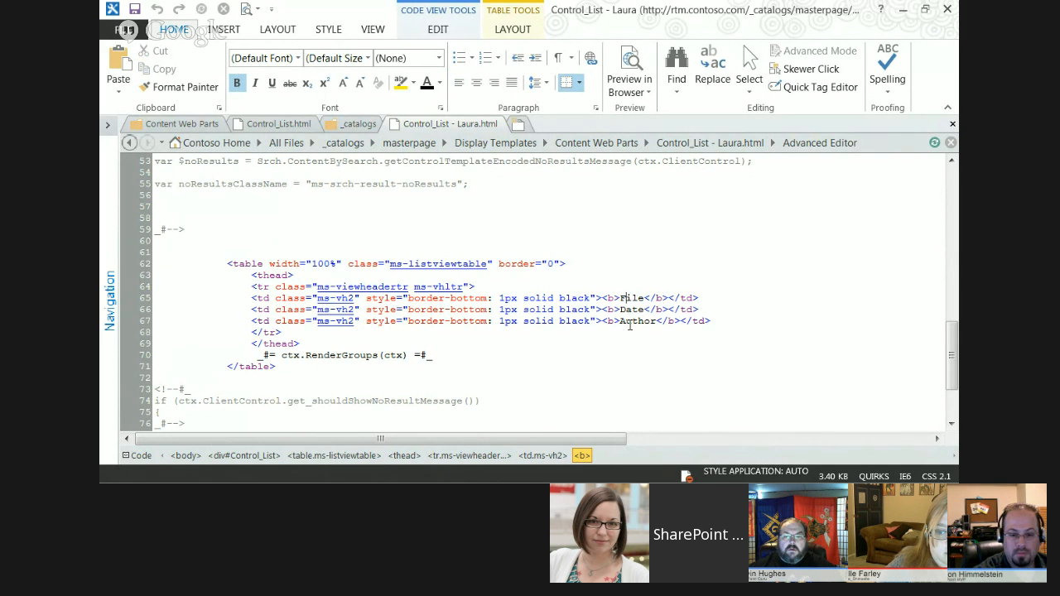
# Switch to Internet Explorer, save the Information Technology page and minimize the browser to return to SharePoint Designer.
pyautogui.hotkey('alt', 'Tab')
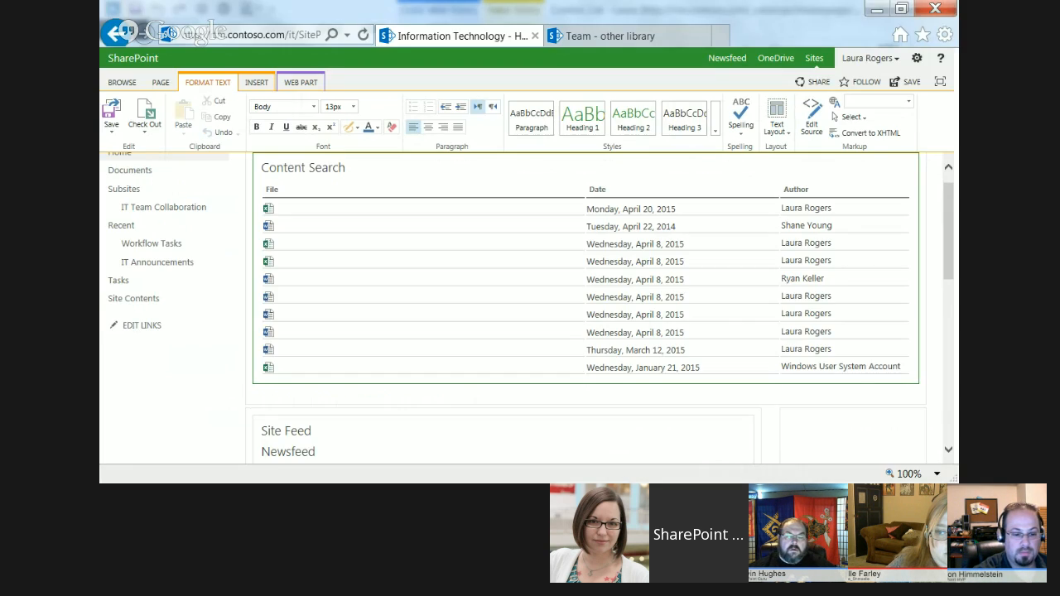
pyautogui.click(111, 114)
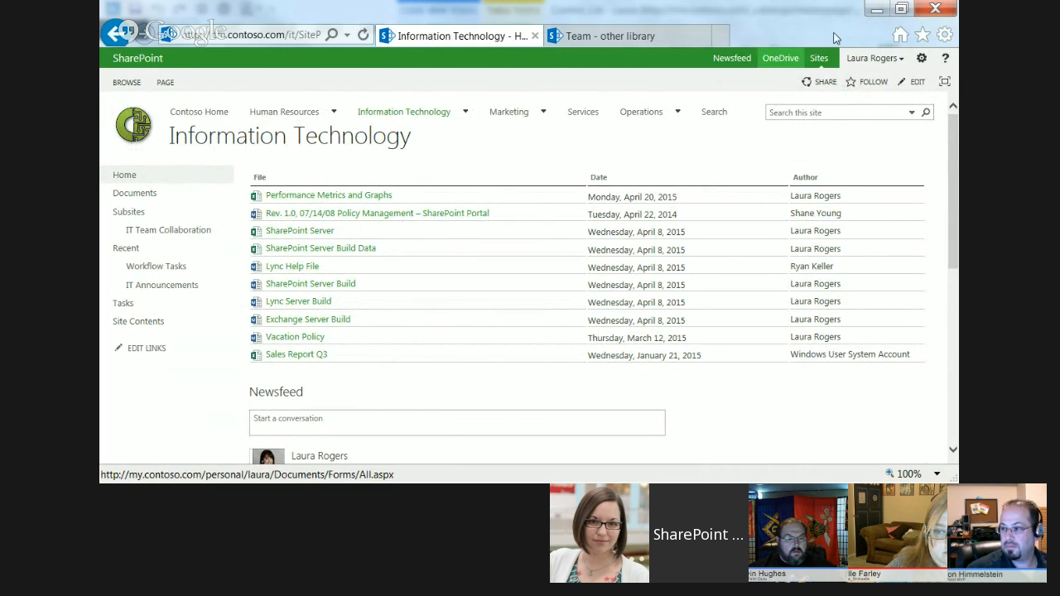
pyautogui.click(877, 9)
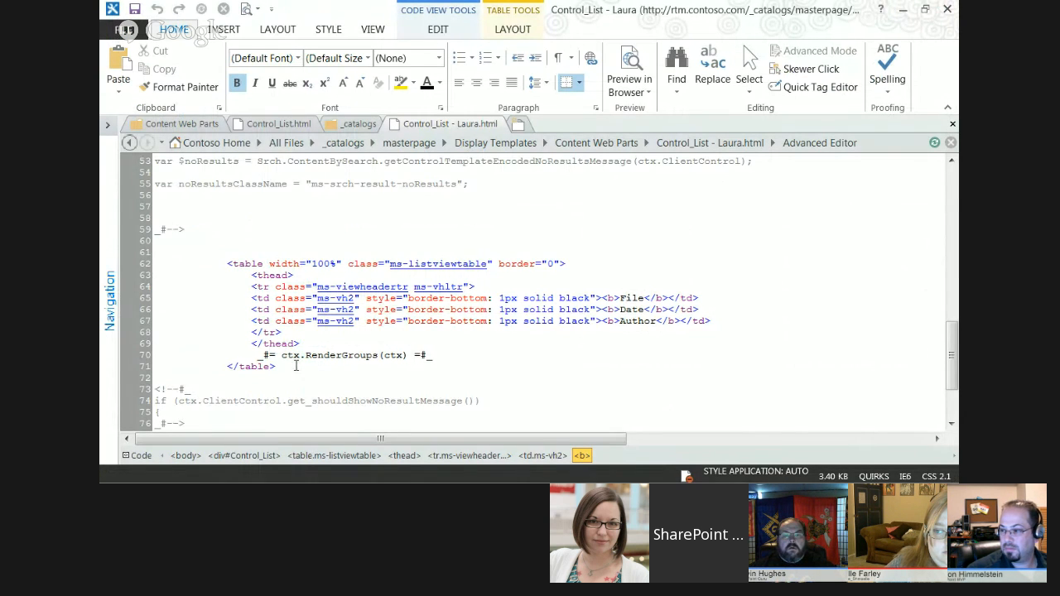
# Highlight the ctx.RenderGroups line in the customized copy and the $noResults expression in the original Control_List.html.
pyautogui.moveTo(260, 354); pyautogui.dragTo(436, 355)
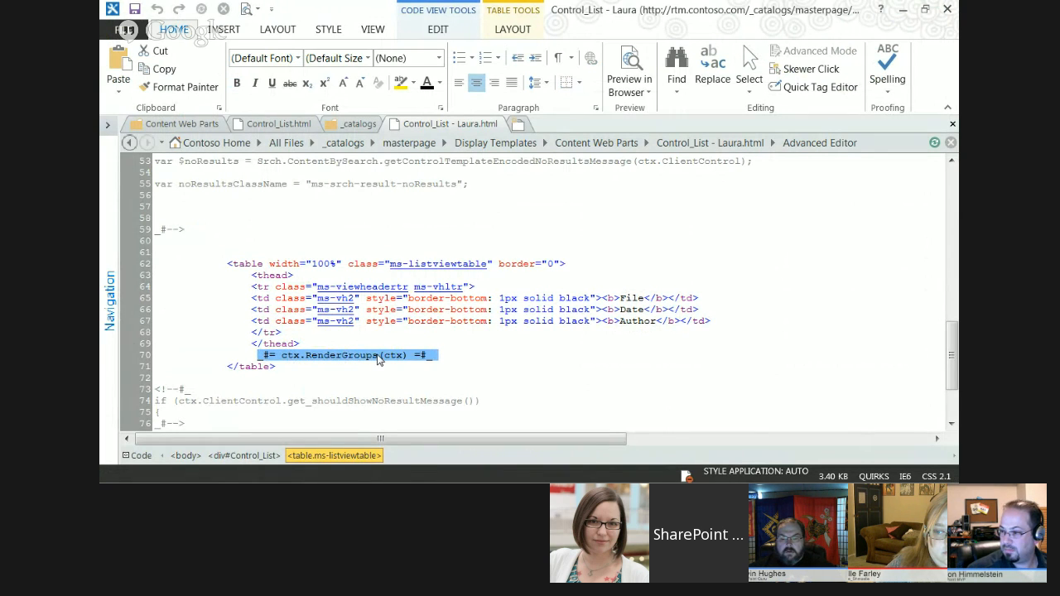
pyautogui.click(281, 125)
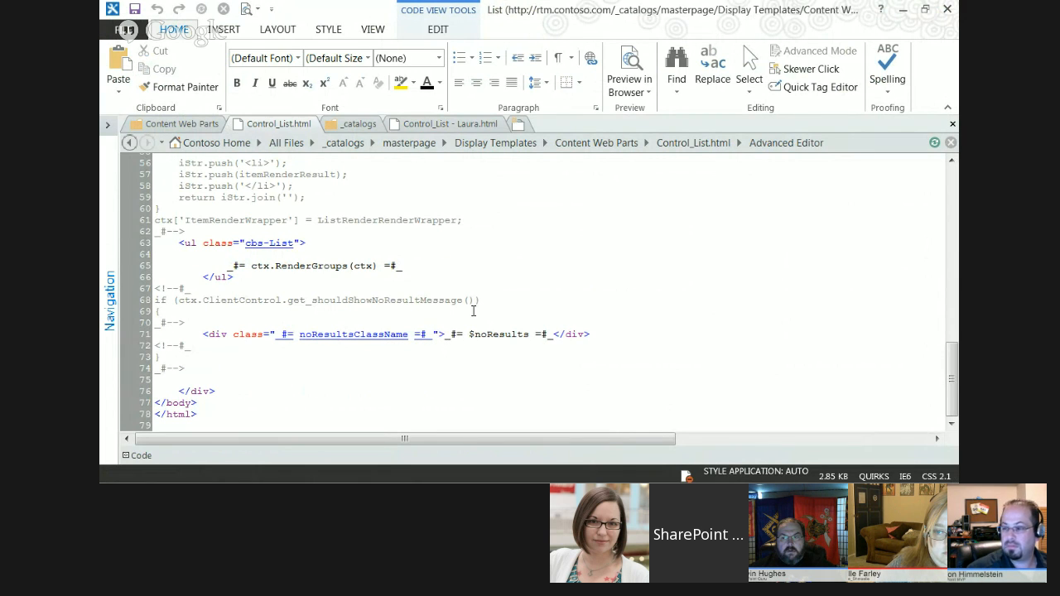
pyautogui.moveTo(445, 334); pyautogui.dragTo(553, 334)
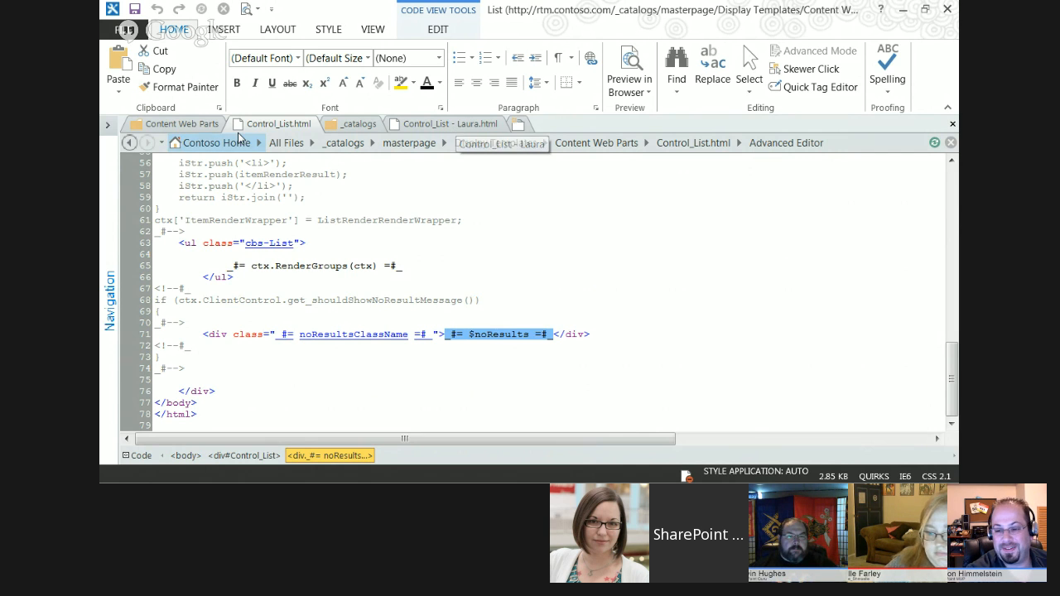
# Bring back the navigation tree for Content Web Parts, locate Item_TwoLines.html and open it for editing.
pyautogui.click(182, 126)
pyautogui.click(360, 125)
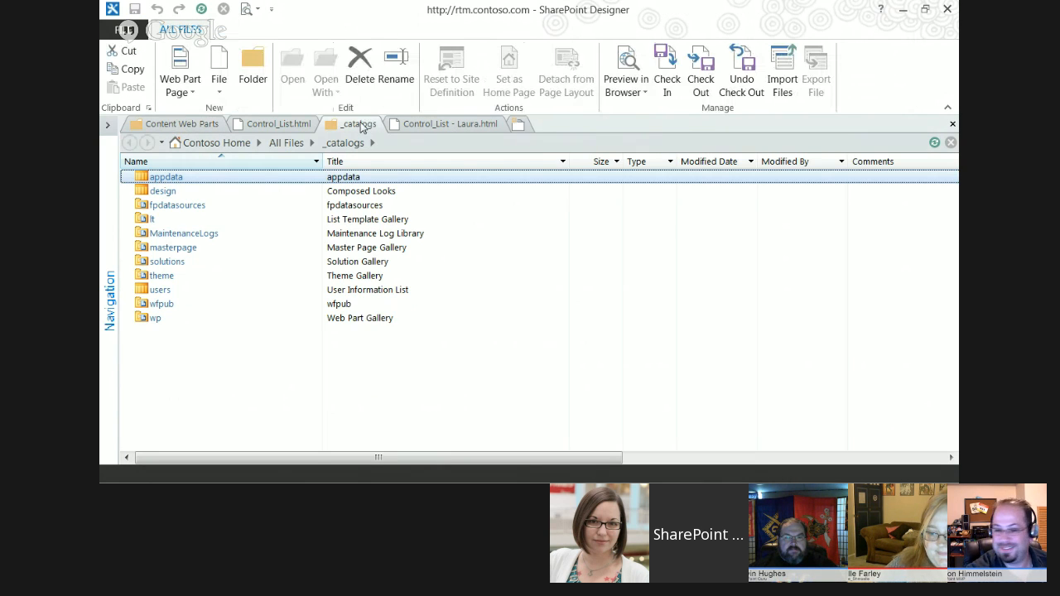
pyautogui.click(184, 124)
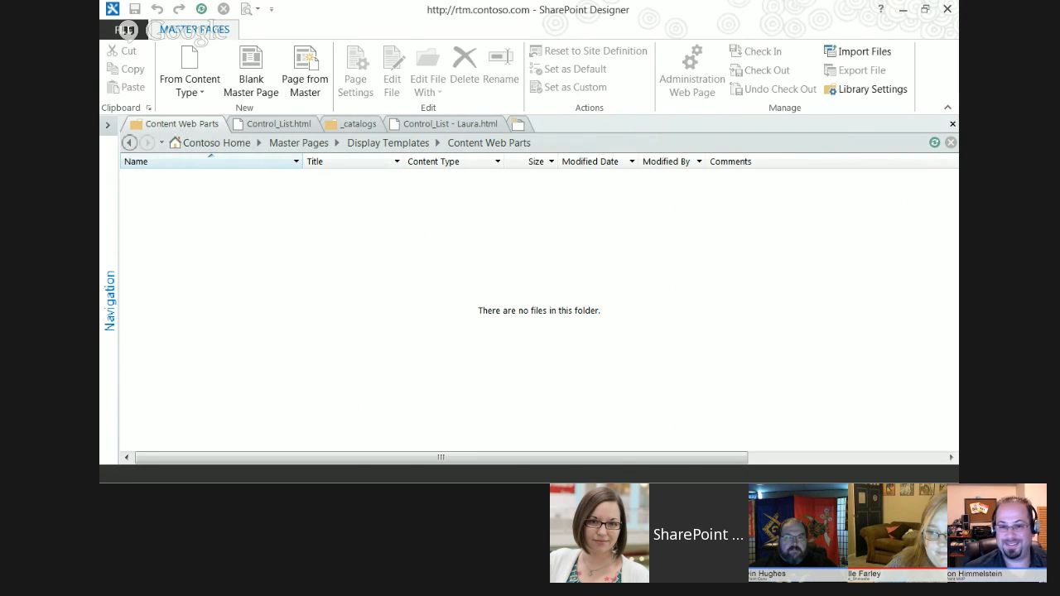
pyautogui.click(106, 381)
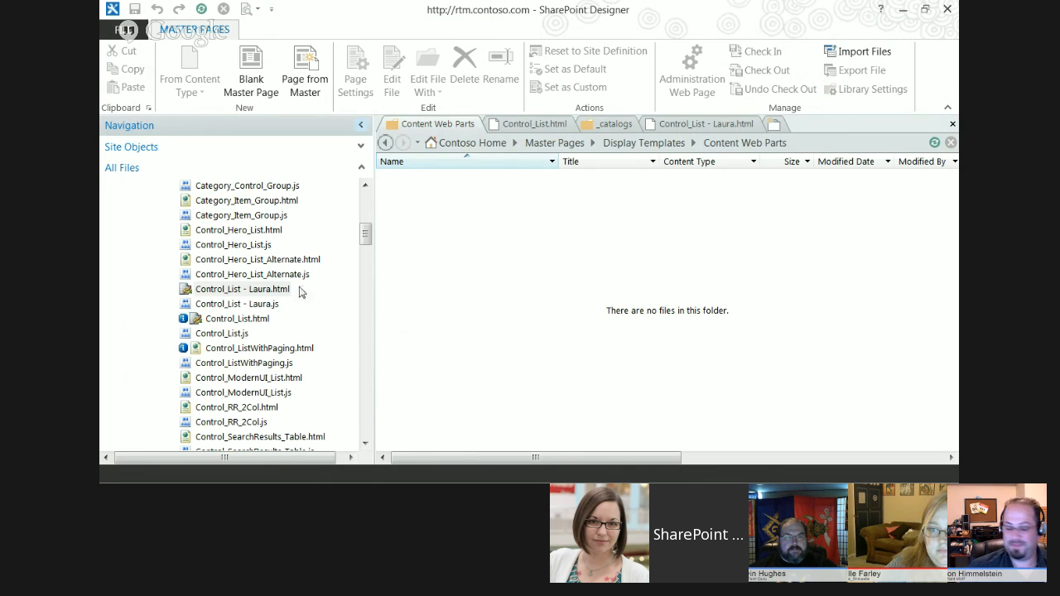
pyautogui.moveTo(365, 236); pyautogui.dragTo(366, 289)
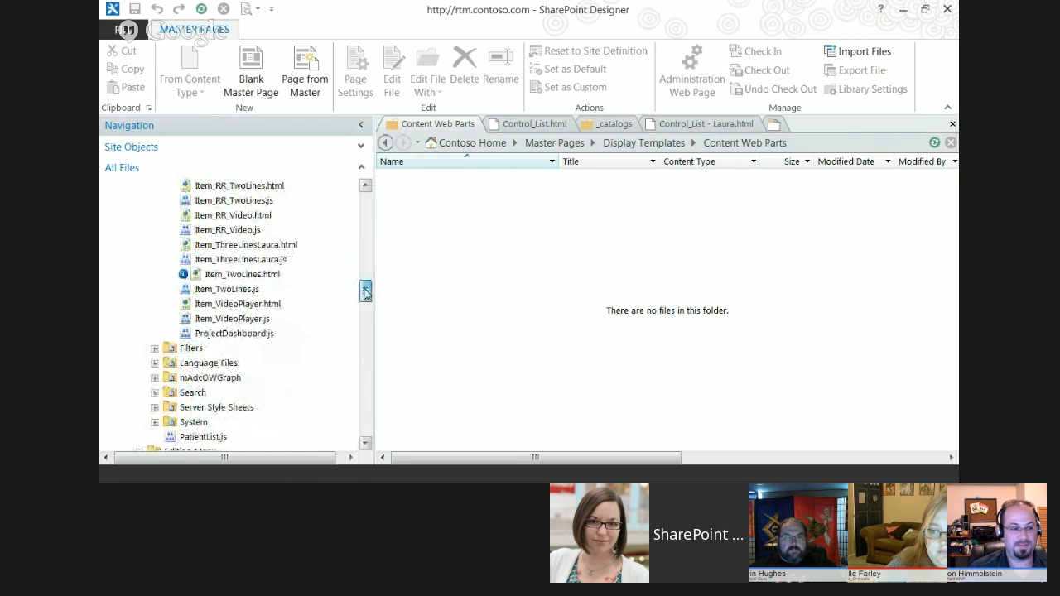
pyautogui.click(243, 246)
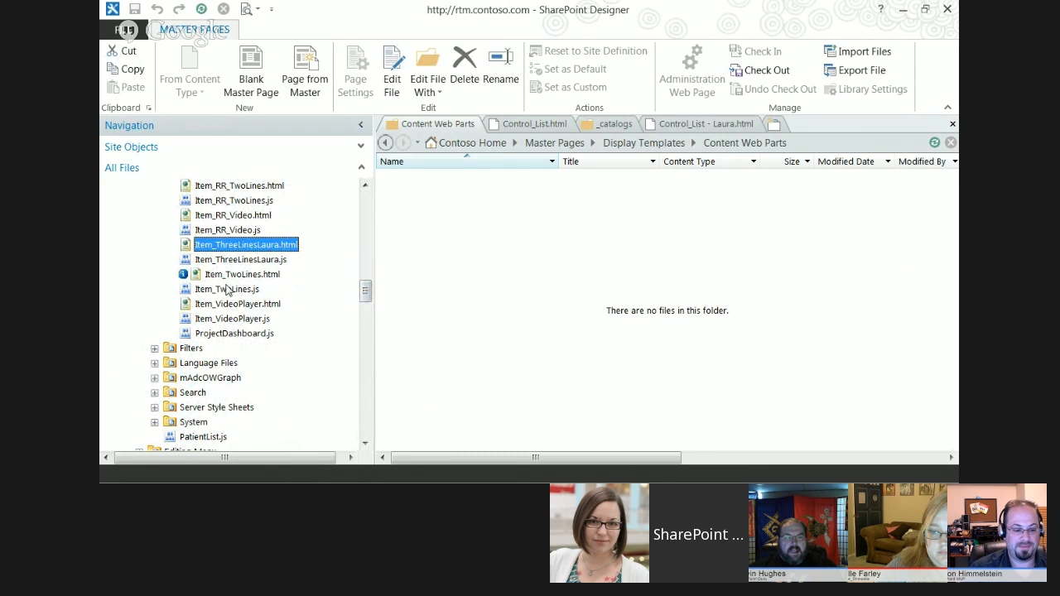
pyautogui.click(248, 274)
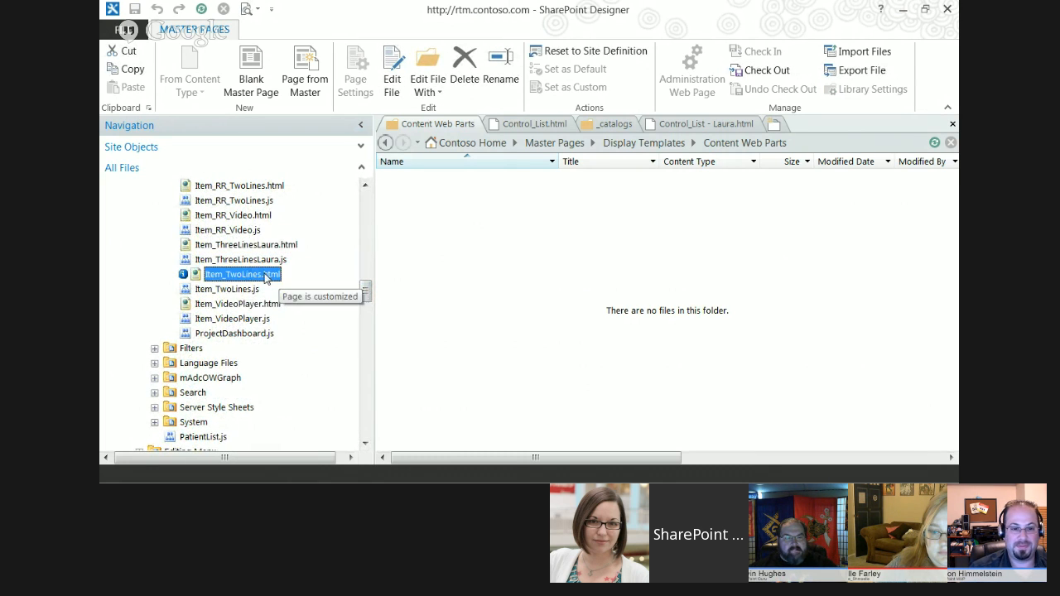
pyautogui.doubleClick(199, 281)
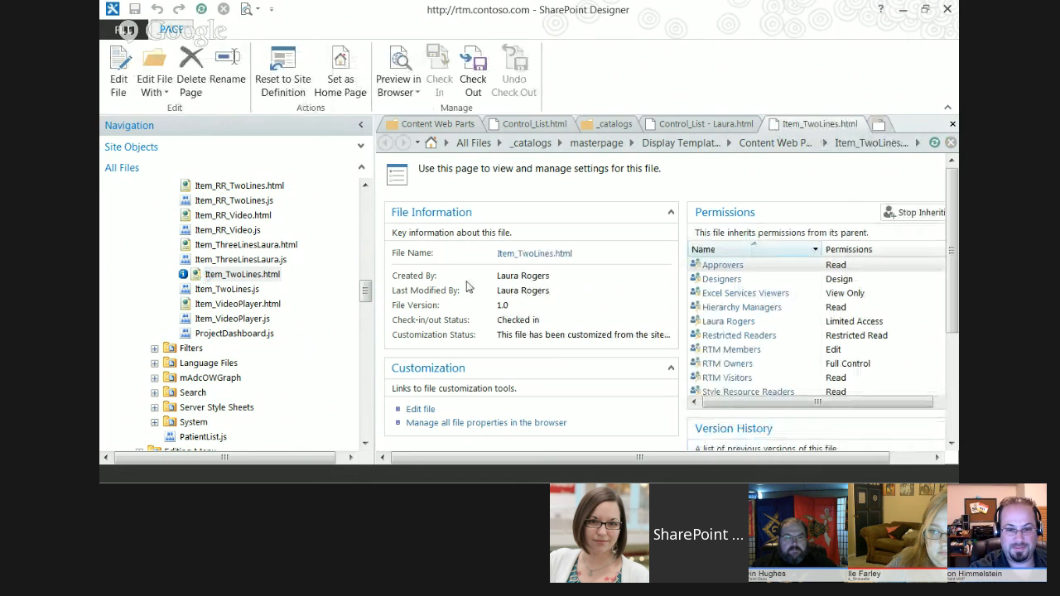
pyautogui.click(420, 409)
# Examine the div markup near the end of Item_TwoLines.html, including the full width of its line1 and line2 attributes.
pyautogui.moveTo(954, 217); pyautogui.dragTo(953, 389)
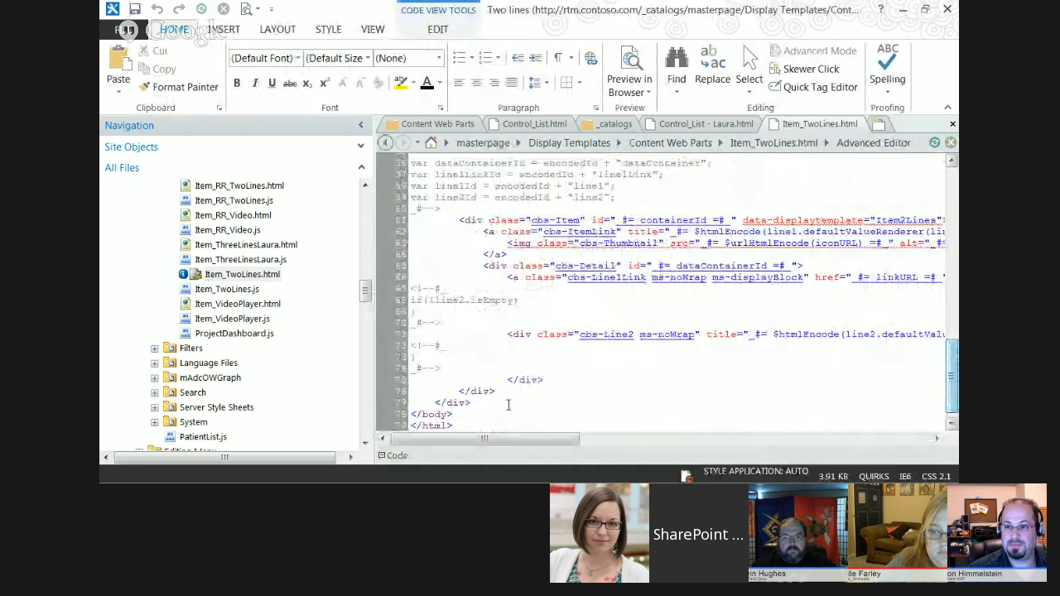
pyautogui.moveTo(487, 440); pyautogui.dragTo(507, 457)
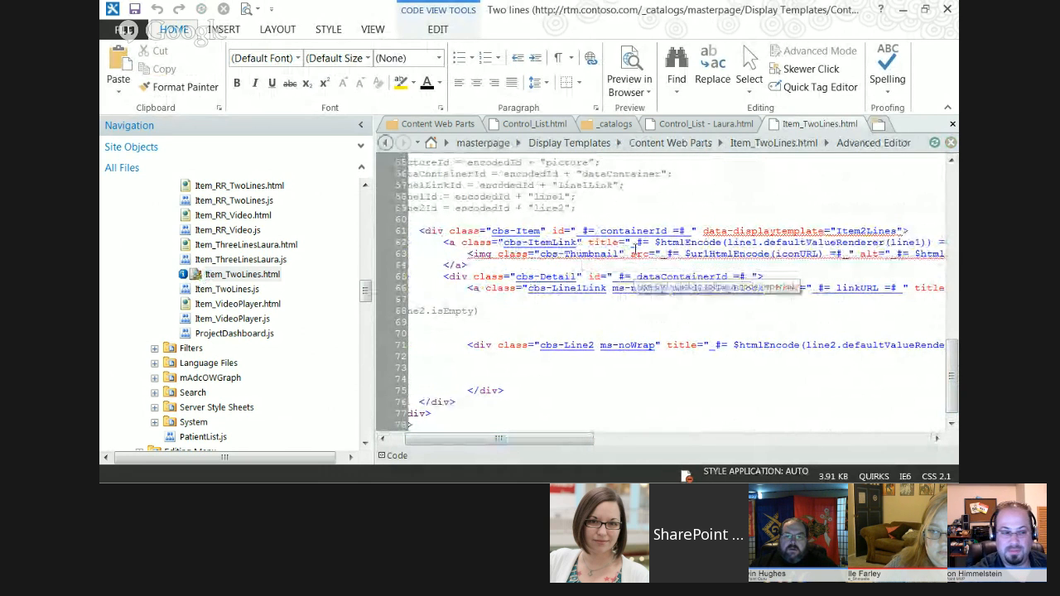
pyautogui.moveTo(563, 445); pyautogui.dragTo(608, 445)
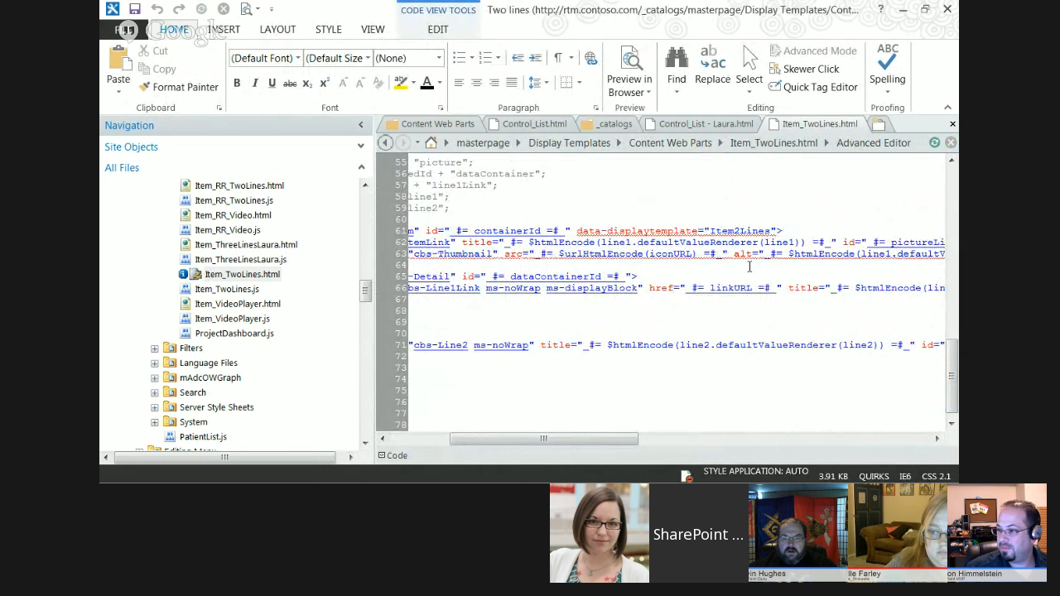
pyautogui.moveTo(601, 441); pyautogui.dragTo(654, 441)
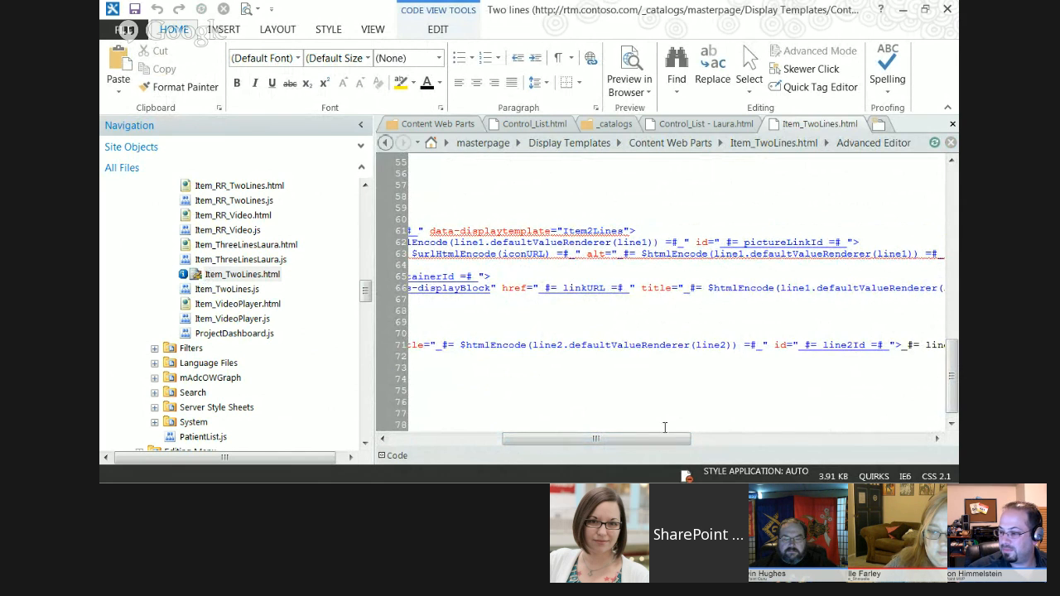
# Return to the start of the code lines in Item_TwoLines.html and open Item_ThreeLinesLaura.html for editing.
pyautogui.moveTo(648, 442); pyautogui.dragTo(520, 448)
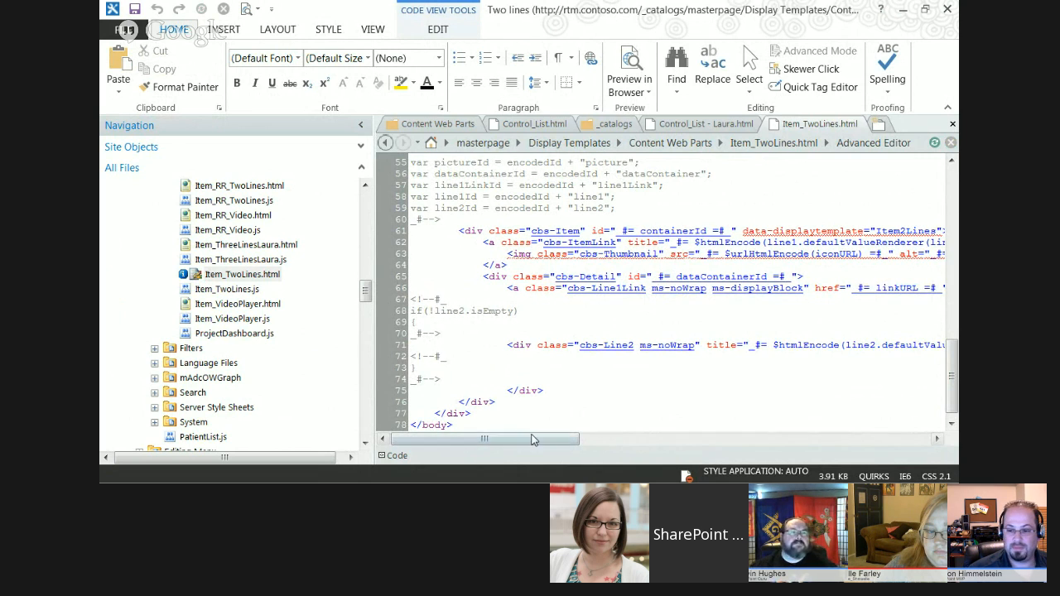
pyautogui.moveTo(532, 446); pyautogui.dragTo(484, 445)
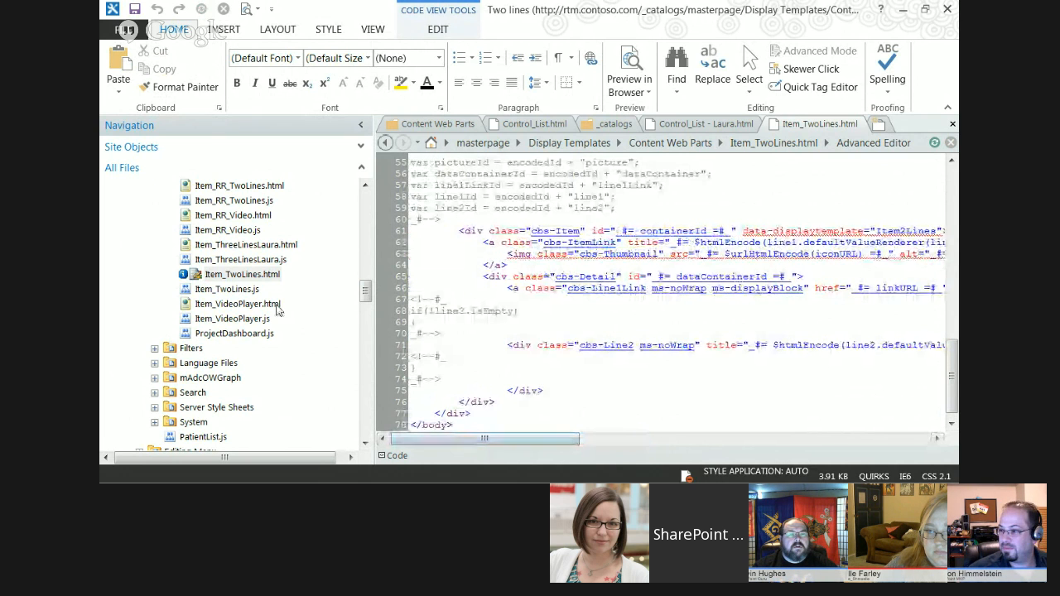
pyautogui.click(255, 245)
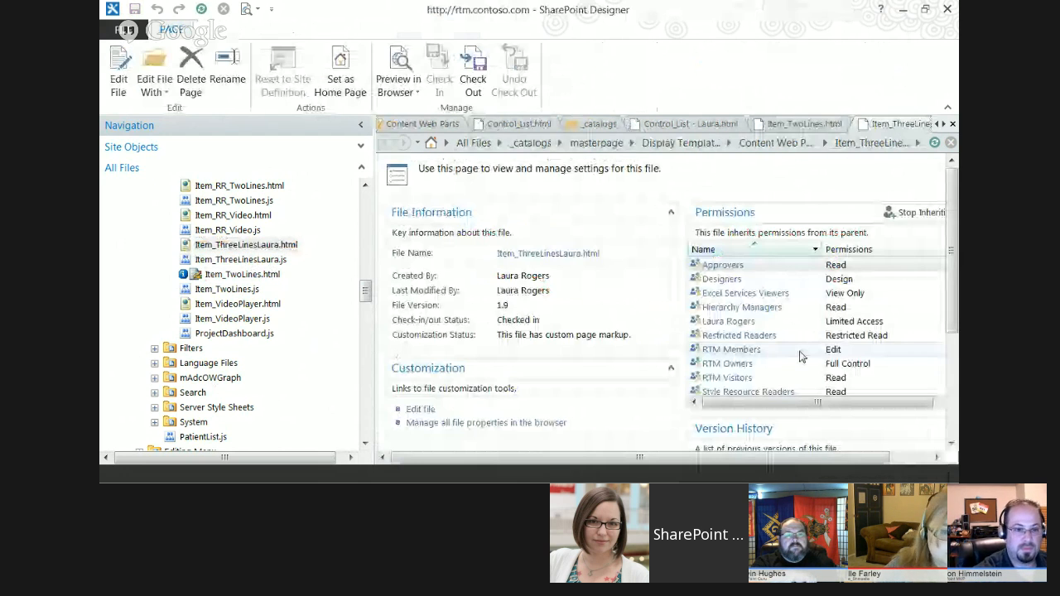
pyautogui.click(420, 409)
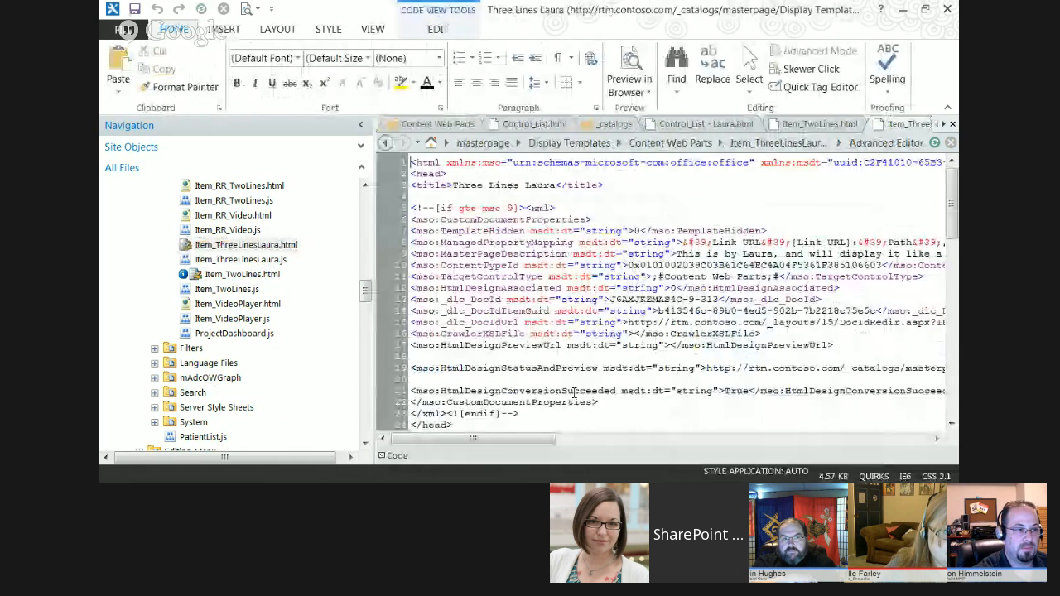
# Highlight the opening tr tag near the end of Item_ThreeLinesLaura.html and examine the first td cell's class, id and border style.
pyautogui.moveTo(950, 195); pyautogui.dragTo(950, 346)
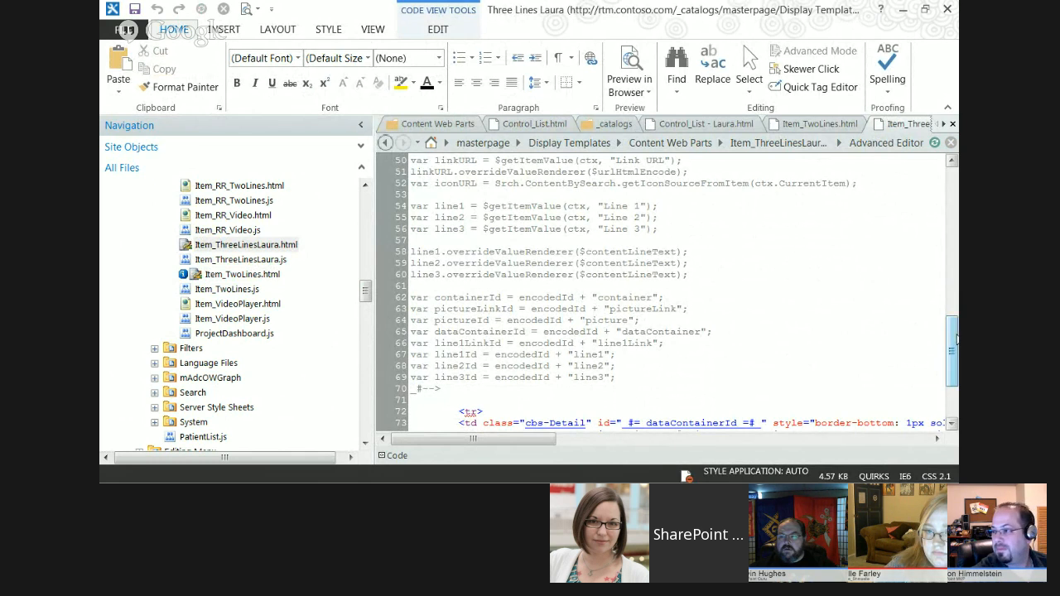
pyautogui.moveTo(952, 348); pyautogui.dragTo(951, 380)
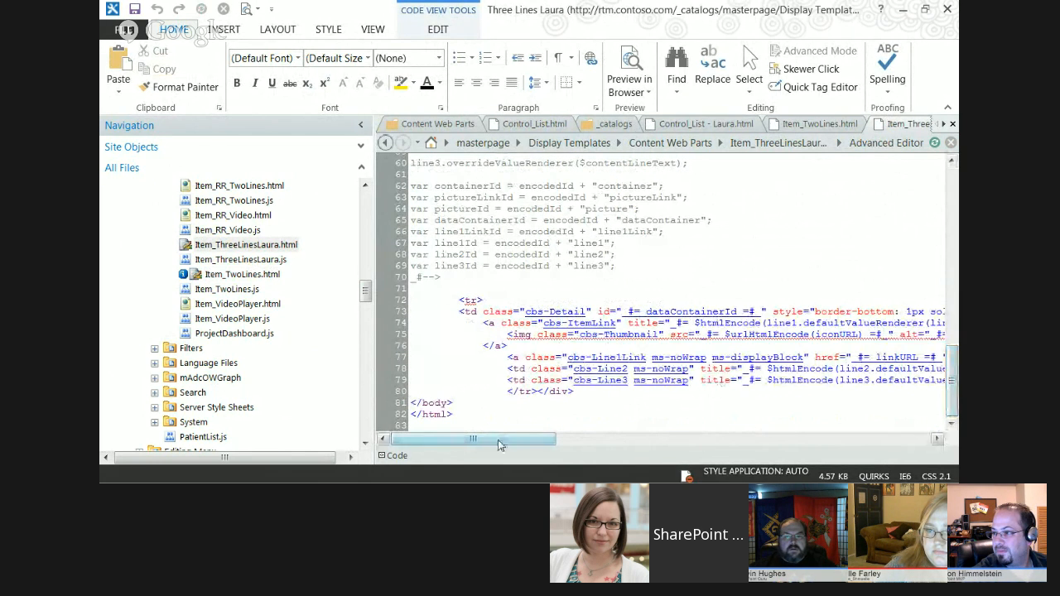
pyautogui.moveTo(498, 444)
pyautogui.mouseDown()
pyautogui.moveTo(552, 447)
pyautogui.moveTo(507, 448)
pyautogui.mouseUp()
pyautogui.moveTo(434, 299); pyautogui.dragTo(458, 300)
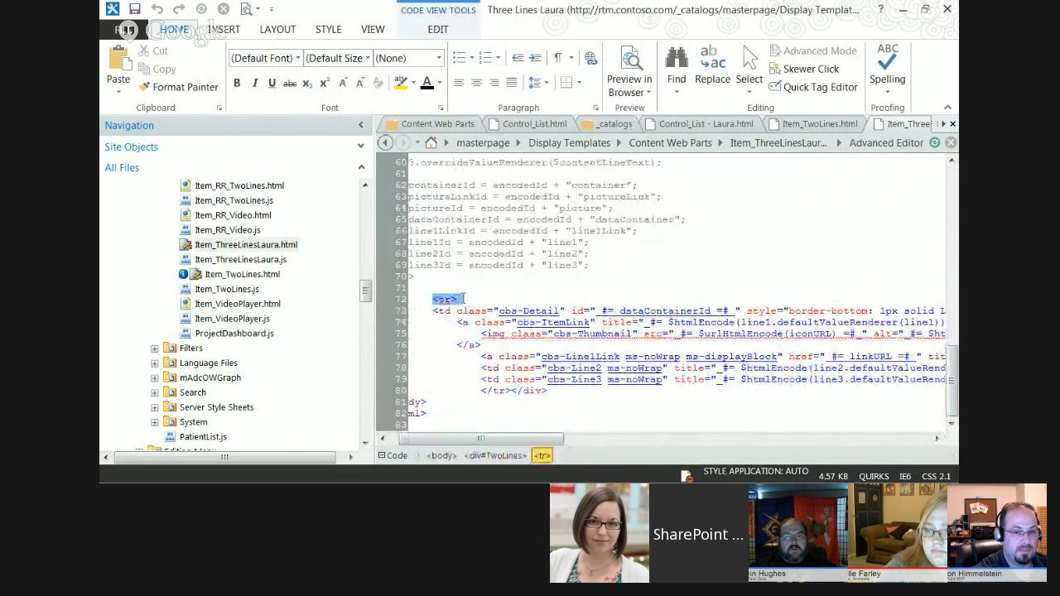
pyautogui.click(438, 311)
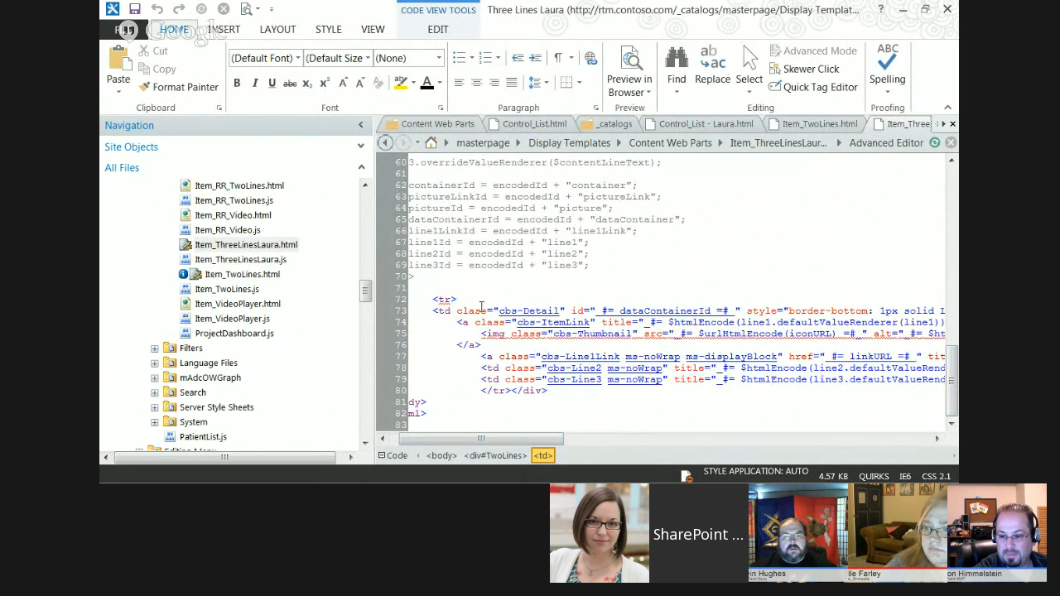
pyautogui.moveTo(500, 441); pyautogui.dragTo(560, 443)
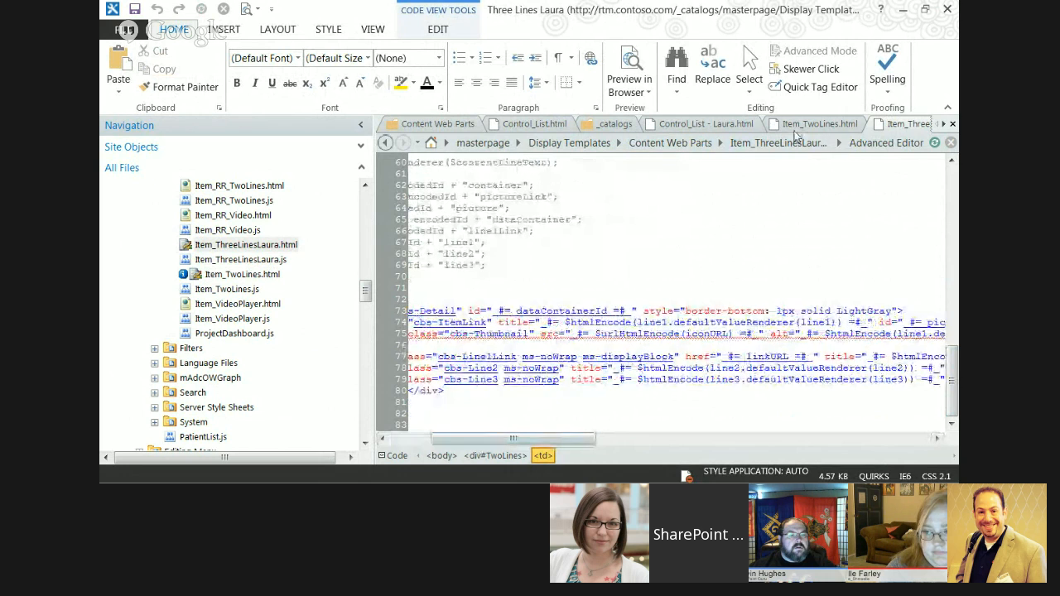
pyautogui.moveTo(549, 443); pyautogui.dragTo(520, 444)
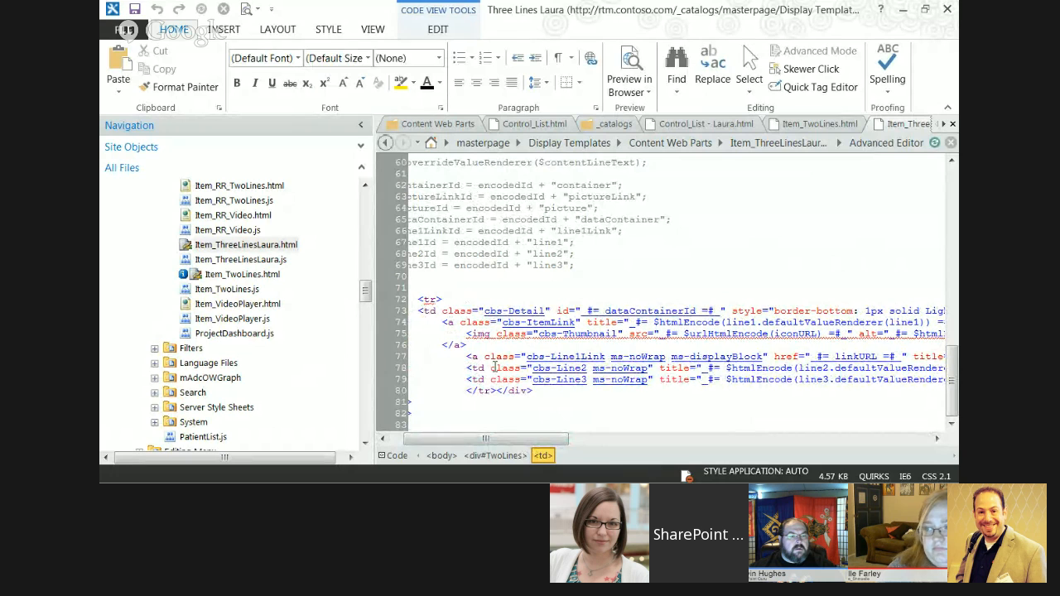
# Examine the line1, line2 and line3 table cells through to their width, border and value expressions.
pyautogui.click(392, 370)
pyautogui.click(392, 381)
pyautogui.moveTo(537, 441); pyautogui.dragTo(770, 386)
pyautogui.moveTo(716, 358); pyautogui.dragTo(795, 357)
pyautogui.click(799, 369)
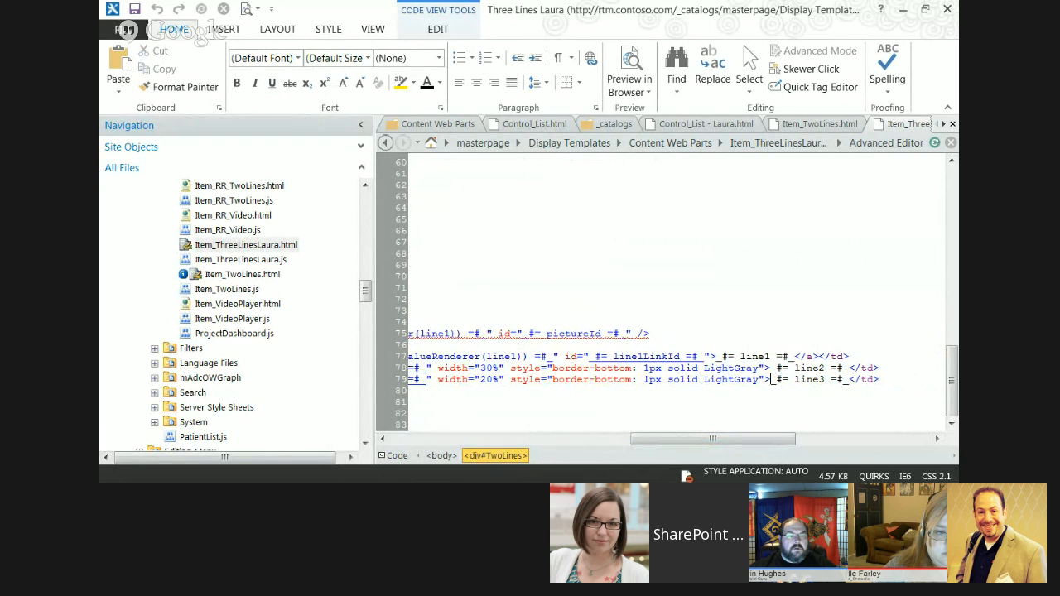
# Check the document list in Internet Explorer, return to SharePoint Designer and highlight the File column heading in Control_List - Laura.html.
pyautogui.hotkey('alt', 'Tab')
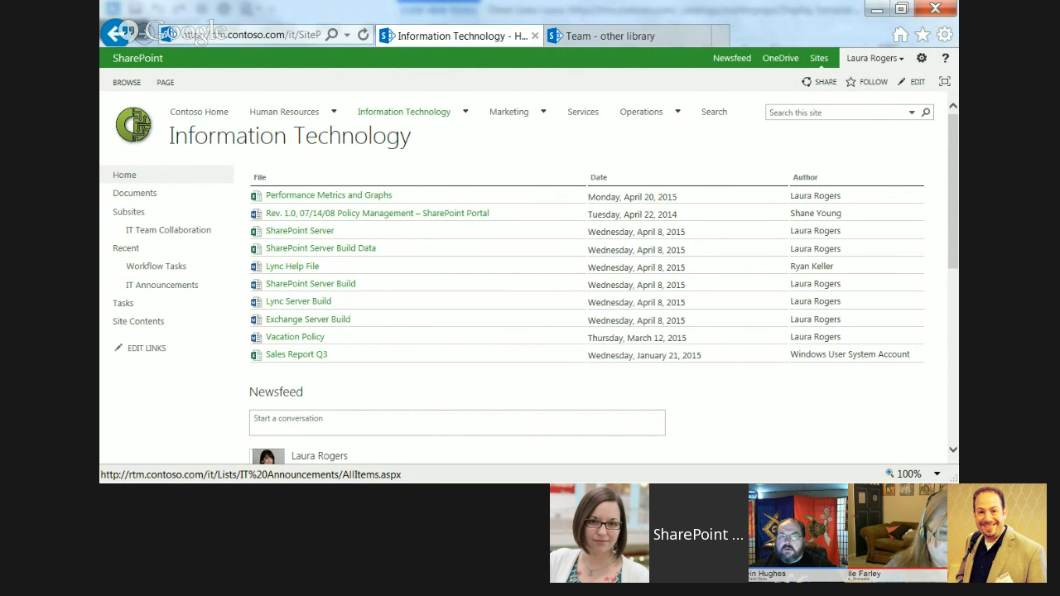
pyautogui.hotkey('alt', 'Tab')
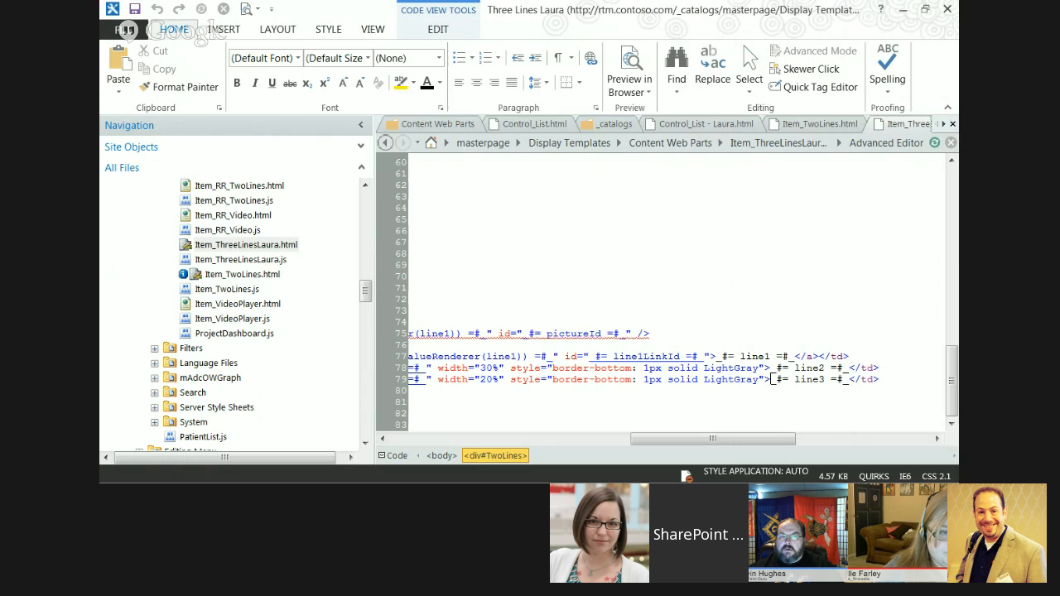
pyautogui.click(686, 124)
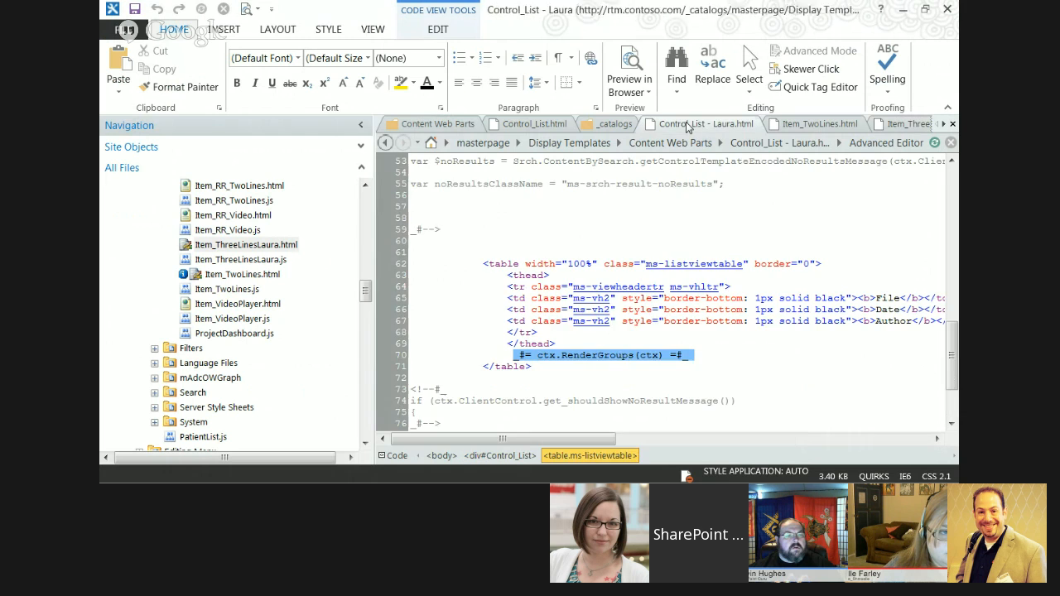
pyautogui.click(879, 297)
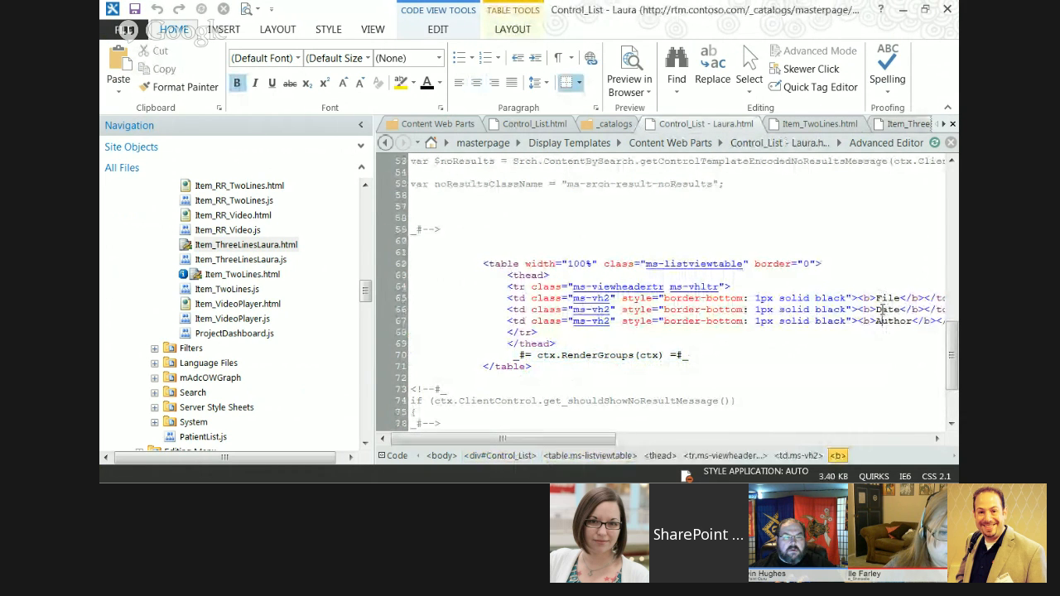
pyautogui.doubleClick(879, 298)
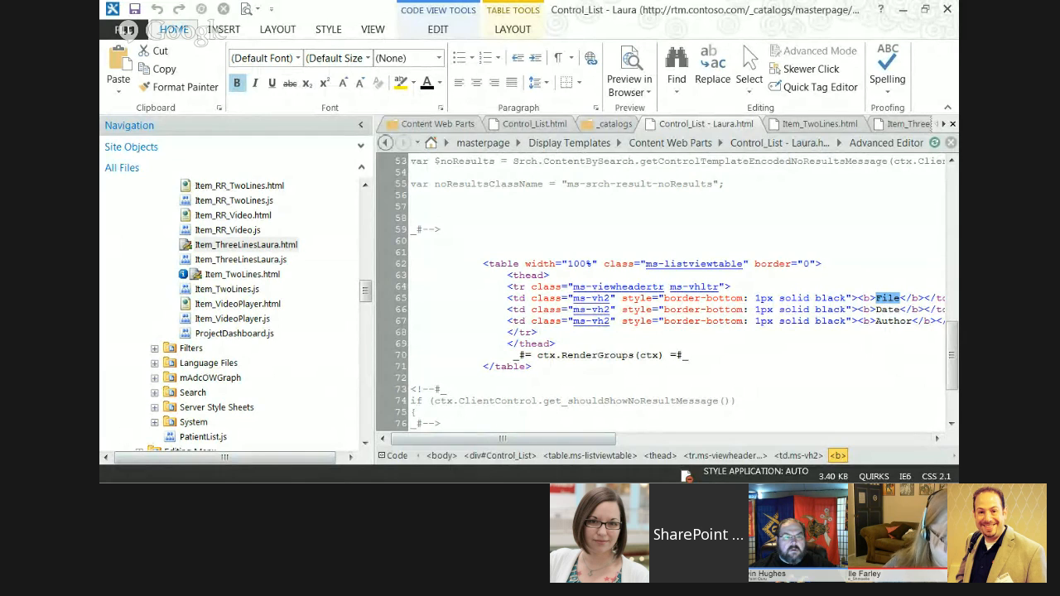
# View the Information Technology page in Internet Explorer again, minimize it and return to the row markup in Item_ThreeLinesLaura.html.
pyautogui.hotkey('alt', 'Tab')
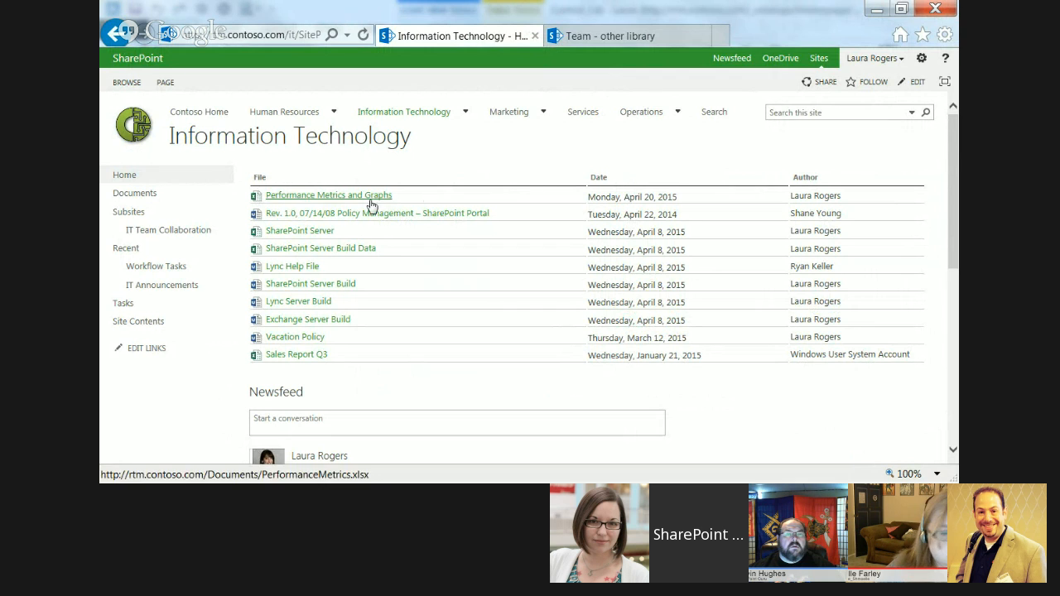
pyautogui.click(880, 8)
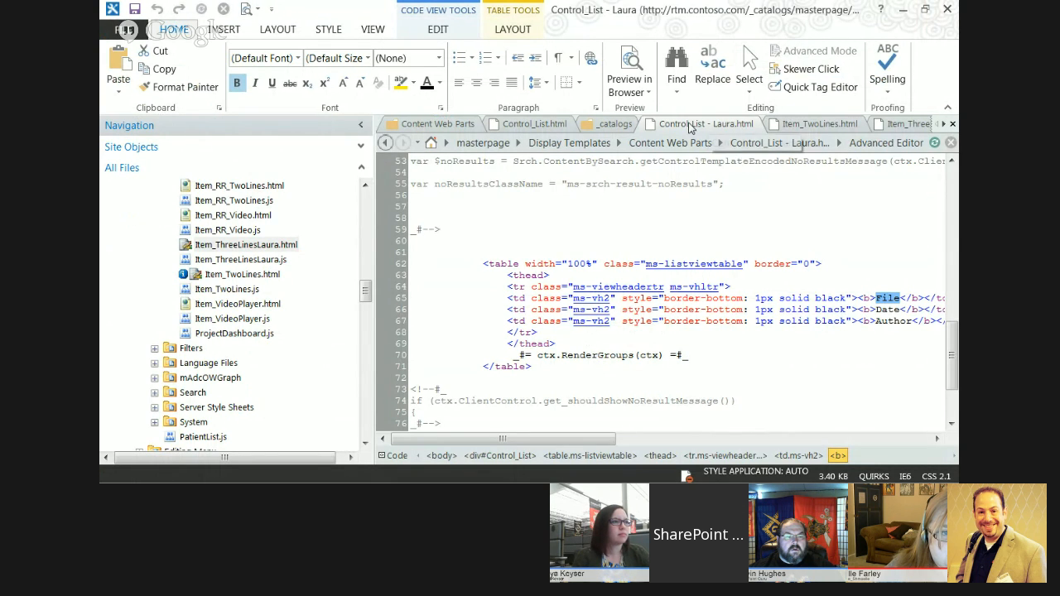
pyautogui.click(898, 126)
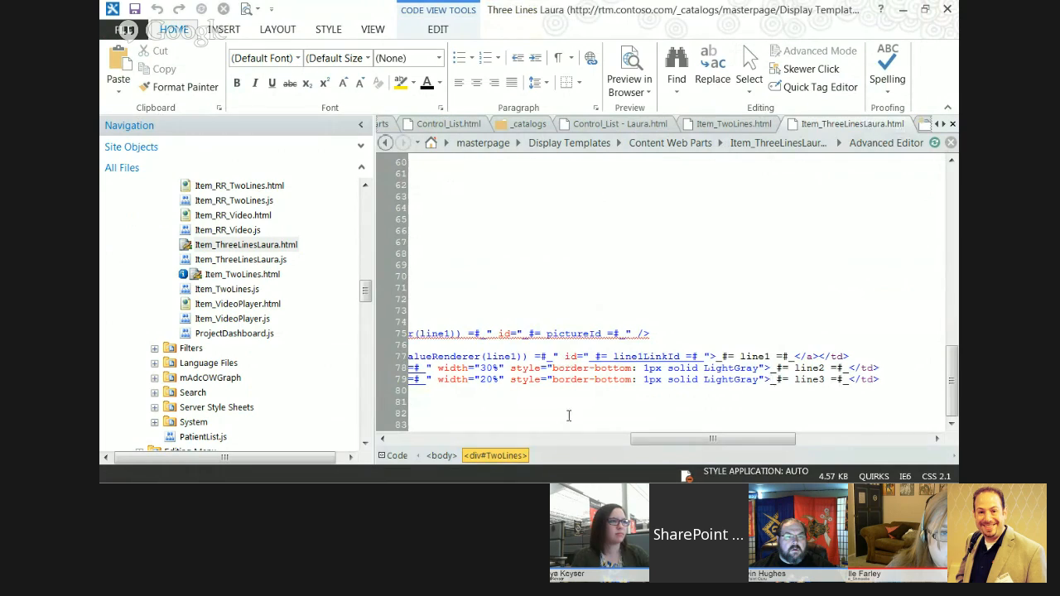
pyautogui.moveTo(691, 437); pyautogui.dragTo(522, 447)
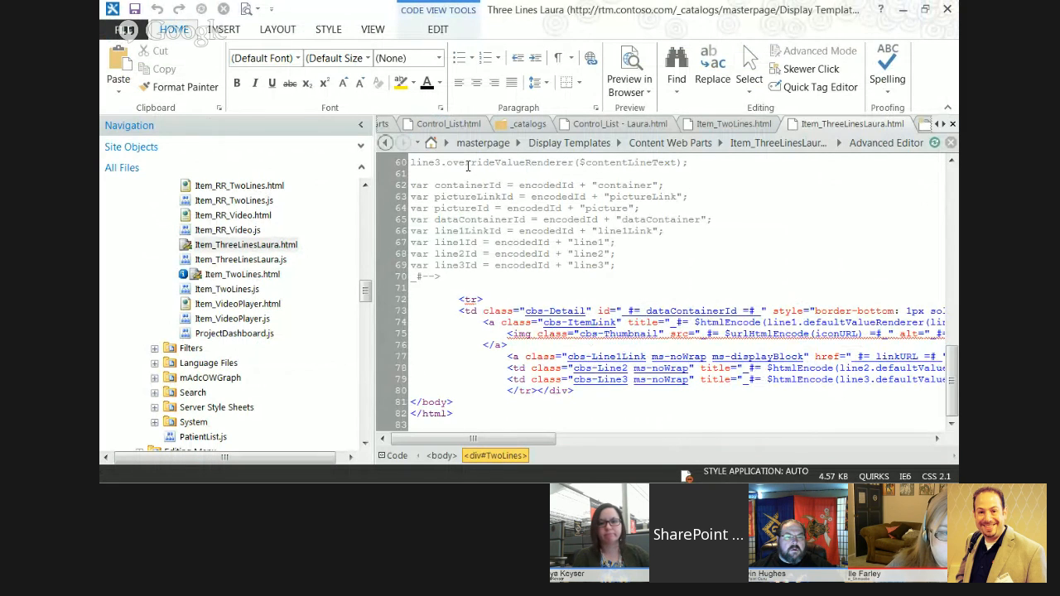
# Collapse the navigation pane and examine the Link URL and Line 1 to 3 variables, plus the custom document properties heading the file.
pyautogui.click(360, 125)
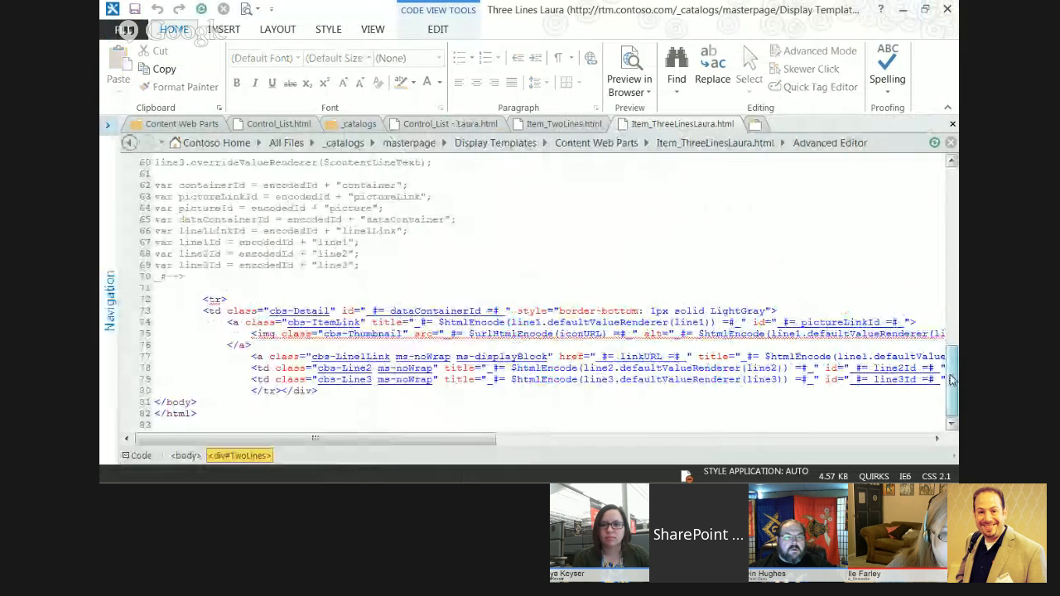
pyautogui.moveTo(952, 379); pyautogui.dragTo(954, 318)
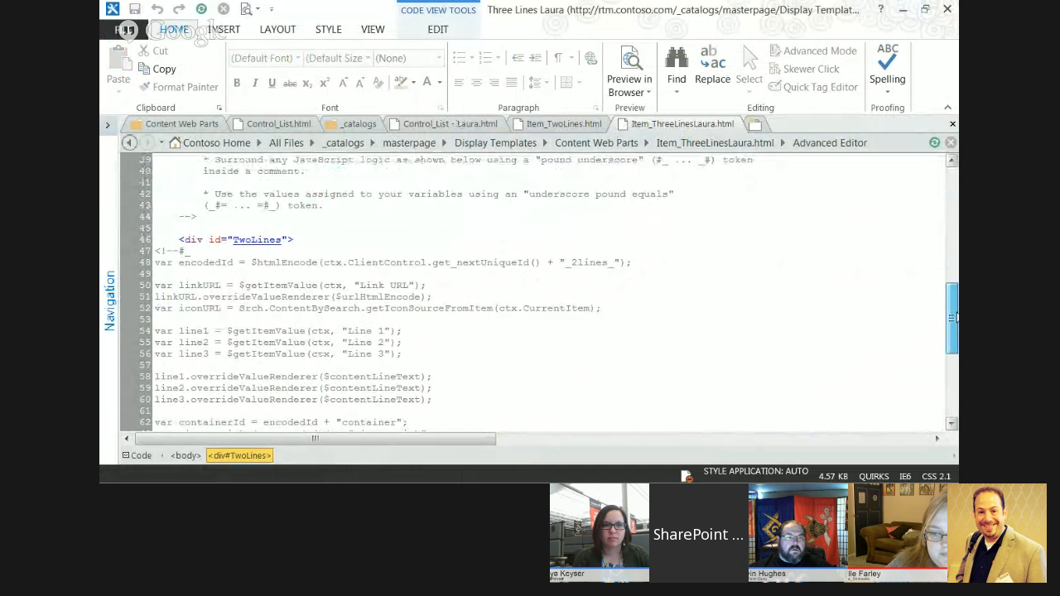
pyautogui.click(211, 278)
pyautogui.click(361, 287)
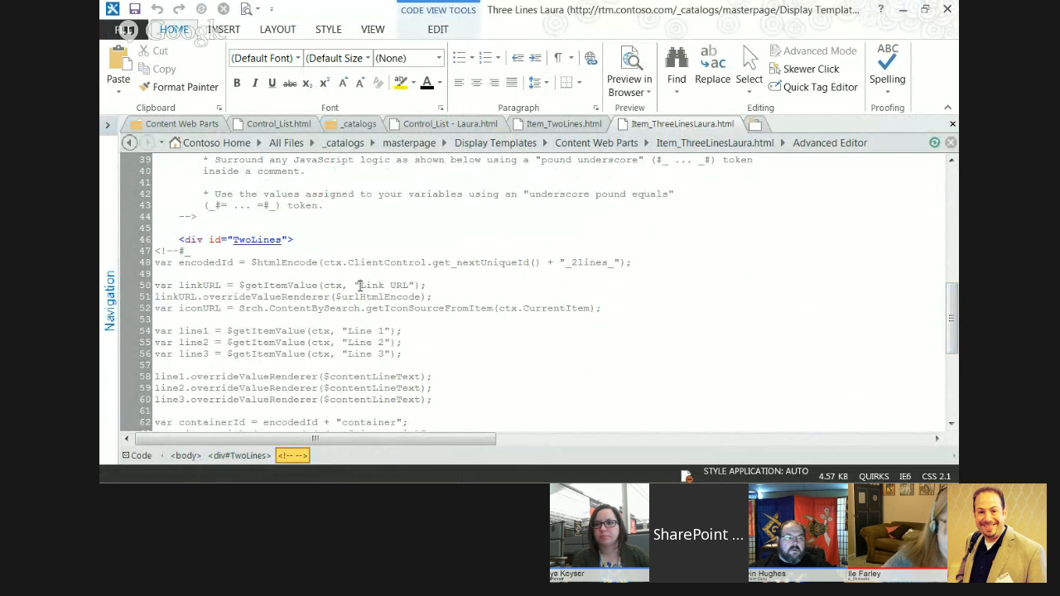
pyautogui.moveTo(954, 341)
pyautogui.mouseDown()
pyautogui.moveTo(954, 407)
pyautogui.moveTo(953, 329)
pyautogui.mouseUp()
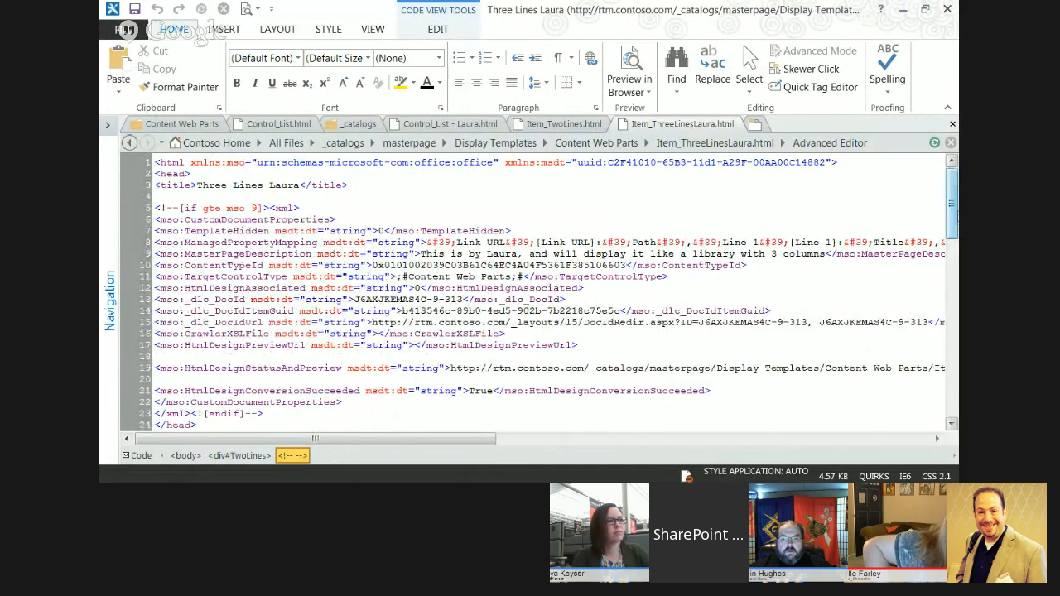
pyautogui.moveTo(954, 204)
pyautogui.mouseDown()
pyautogui.moveTo(953, 214)
pyautogui.moveTo(954, 204)
pyautogui.mouseUp()
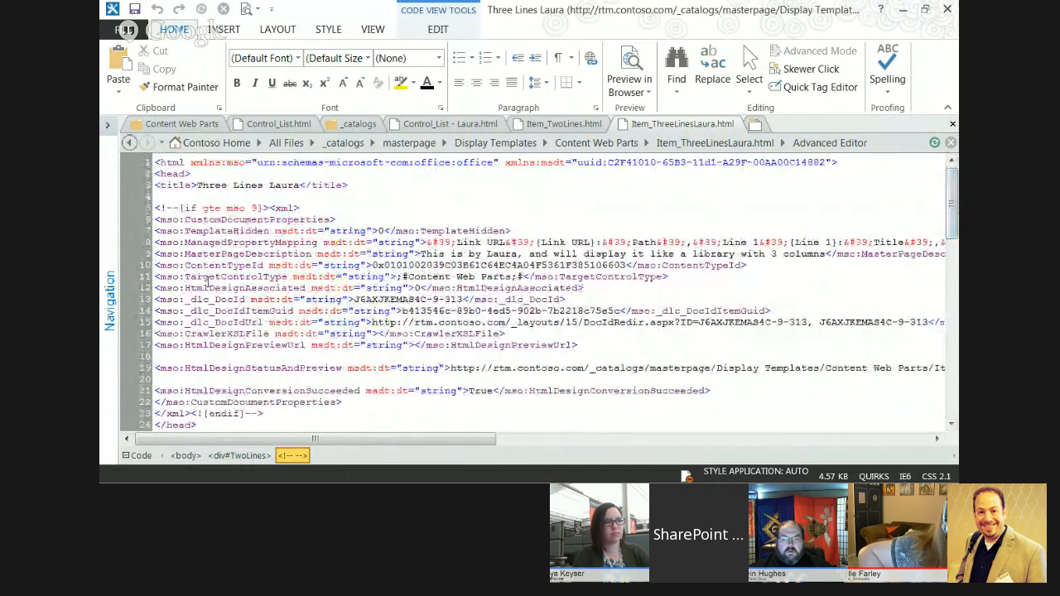
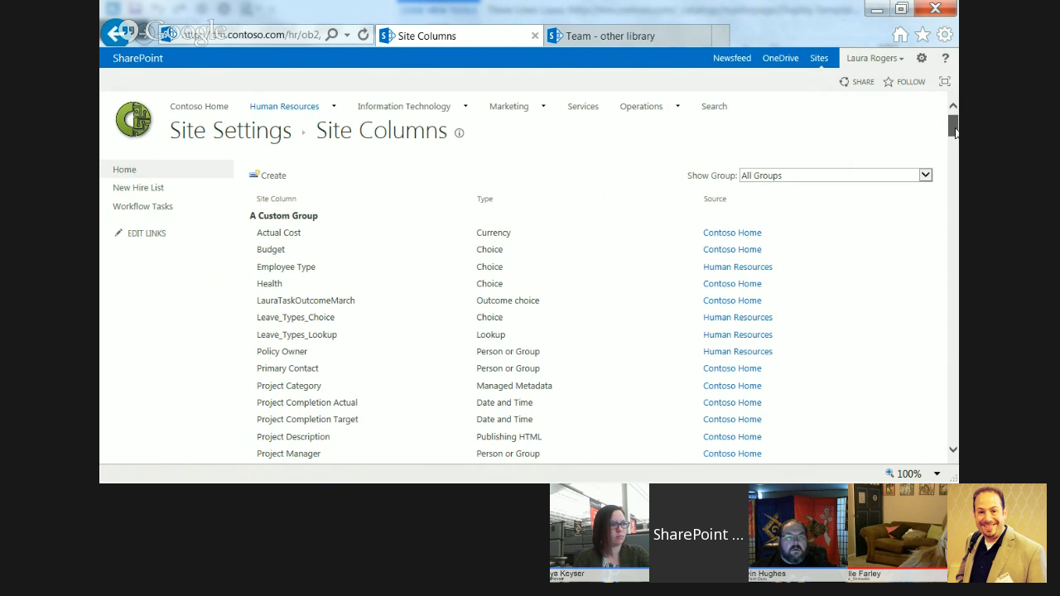
# Look through the site columns of the Human Resources site, including the A Custom Group, A New Hire Group and Base Columns groups.
pyautogui.scroll(-3, 830, 173)
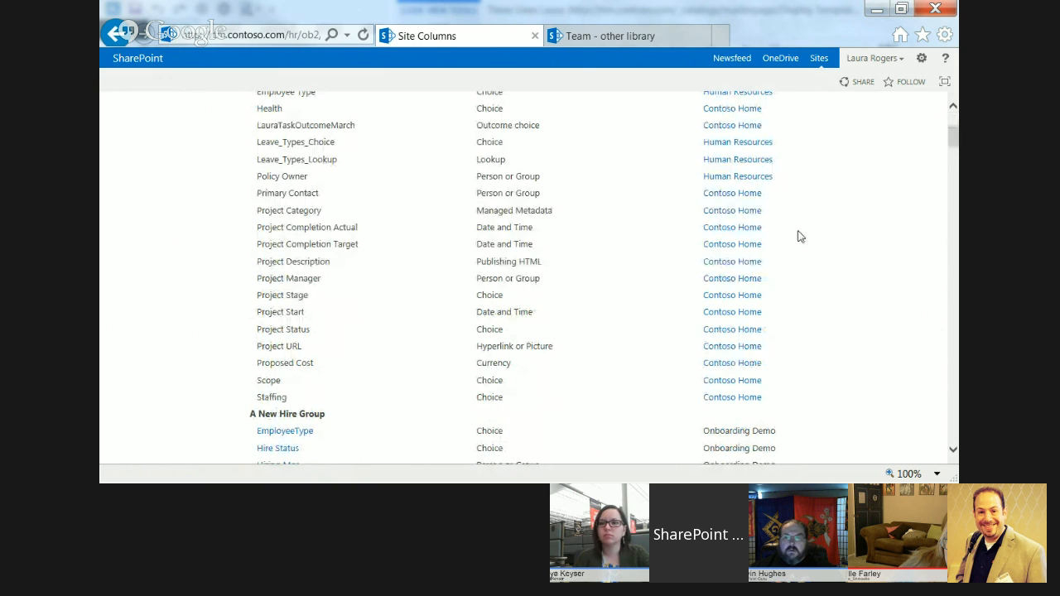
pyautogui.scroll(-3, 953, 140)
pyautogui.scroll(-1, 953, 146)
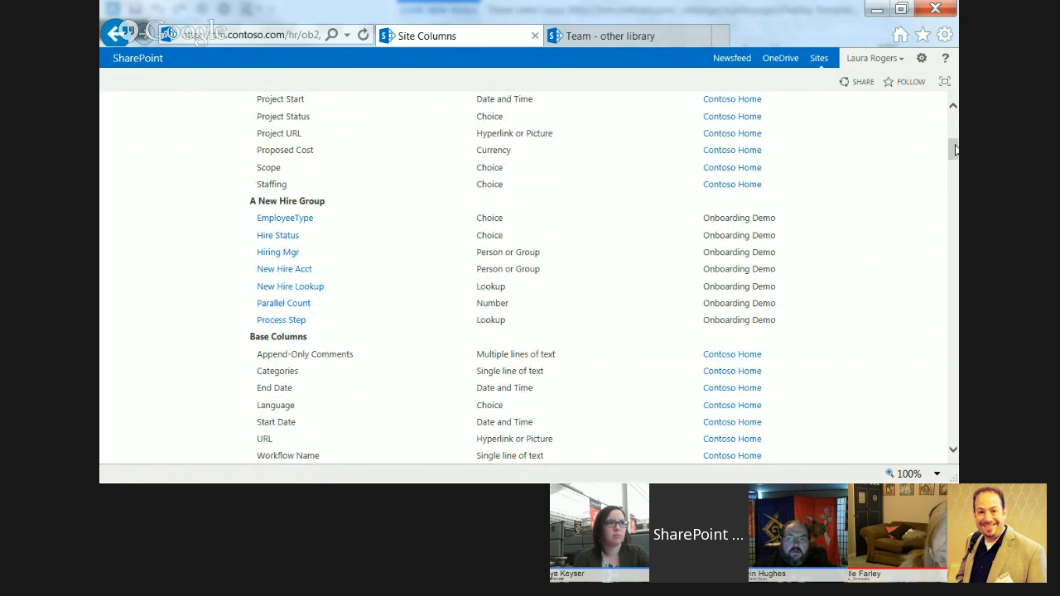
pyautogui.scroll(8, 948, 142)
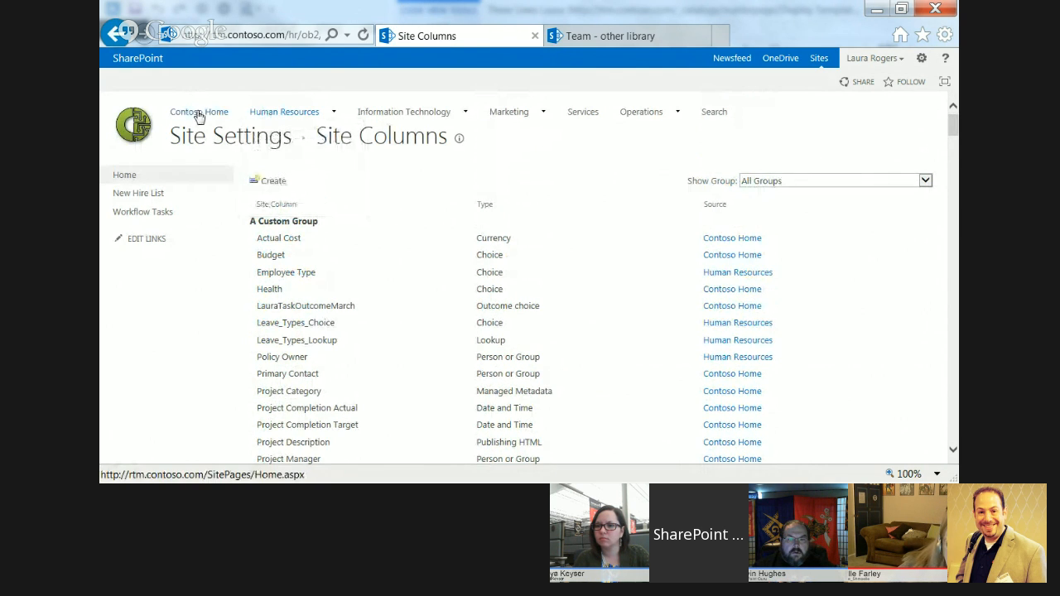
# Go to the Contoso Home page and open it for editing.
pyautogui.click(213, 115)
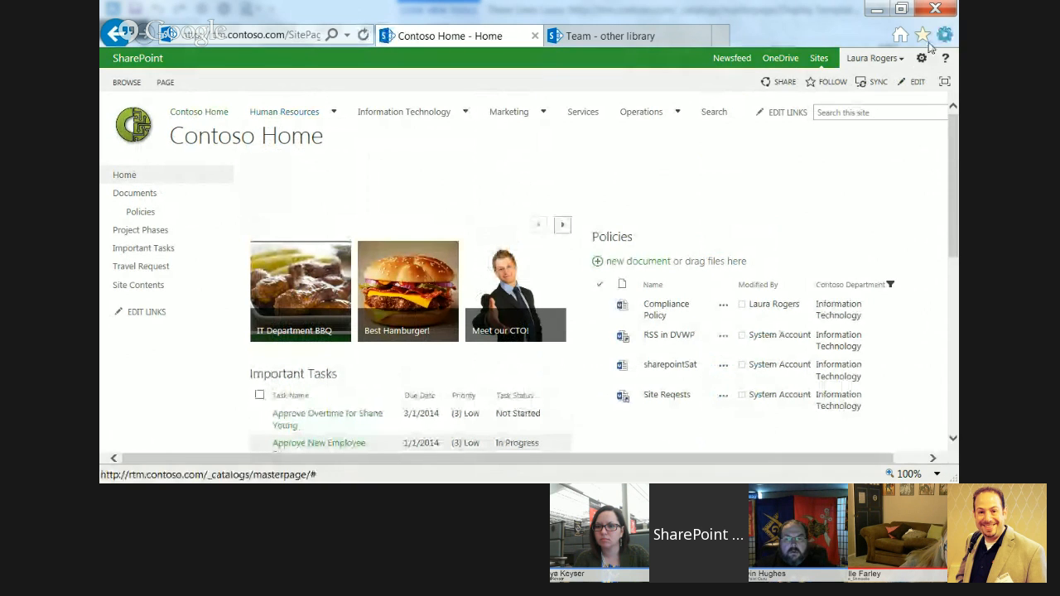
pyautogui.click(920, 58)
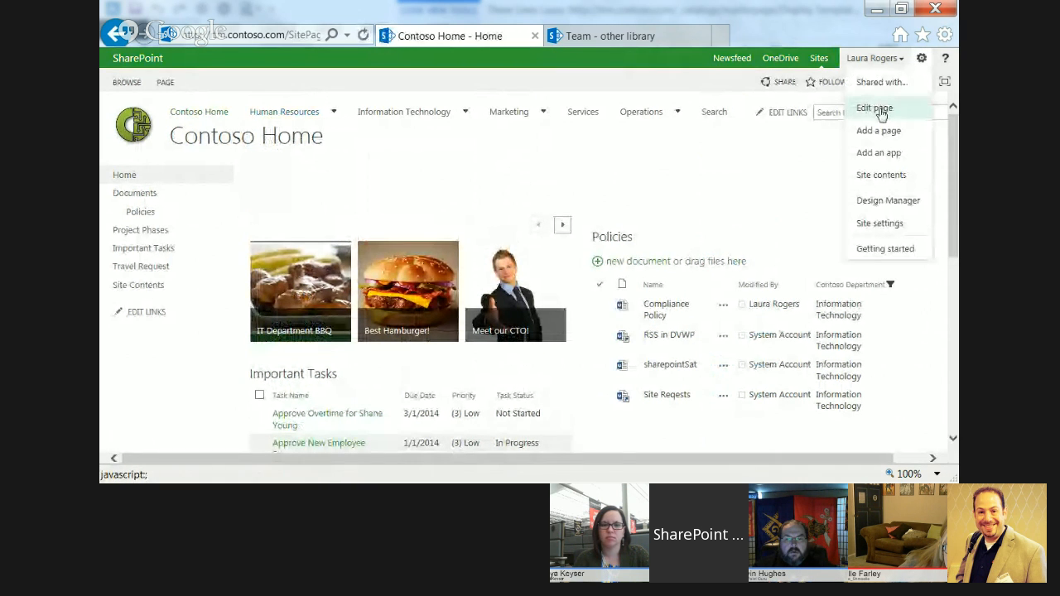
pyautogui.click(874, 108)
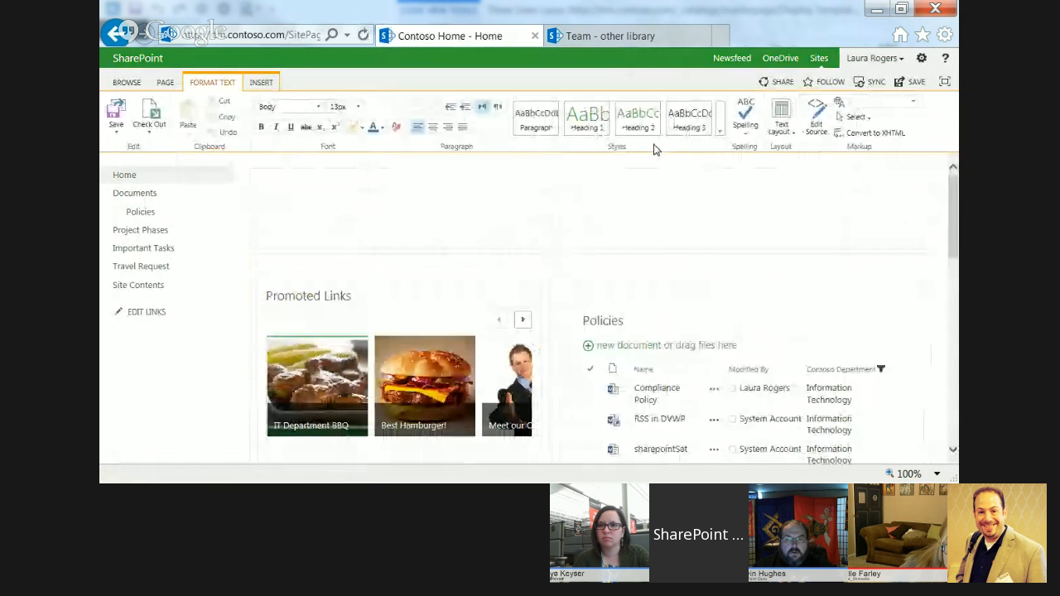
# Insert a Content Search web part from the Content Rollup category into the empty content area above Promoted Links.
pyautogui.click(337, 211)
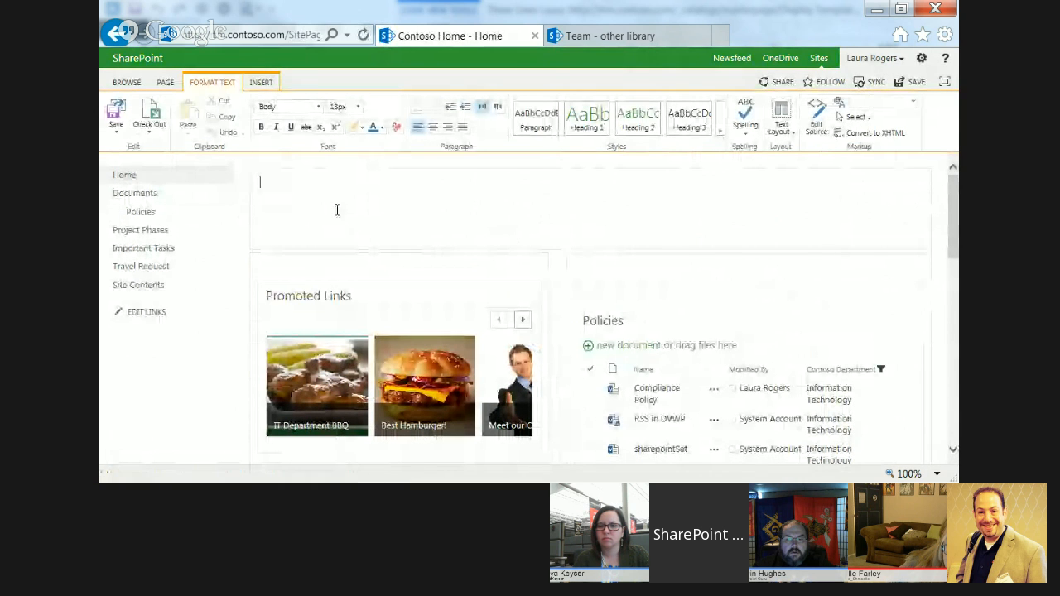
pyautogui.click(260, 83)
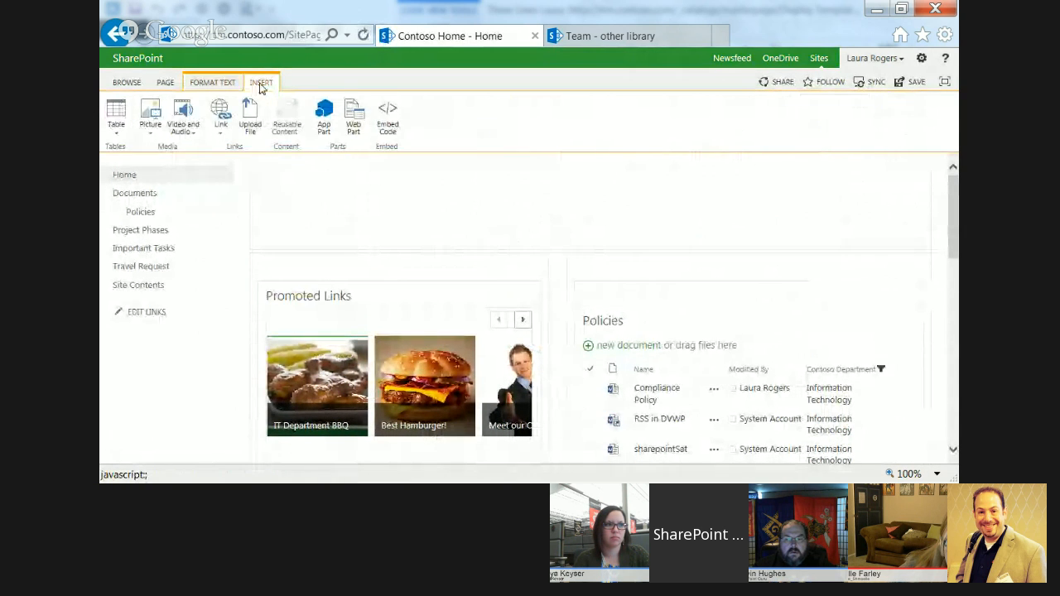
pyautogui.click(355, 125)
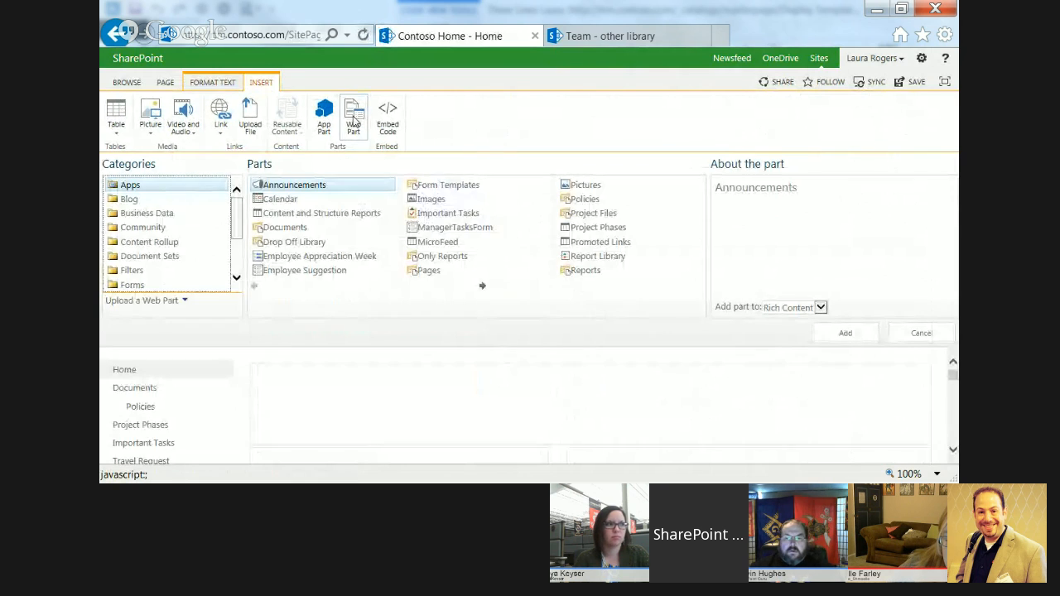
pyautogui.click(170, 244)
pyautogui.click(303, 213)
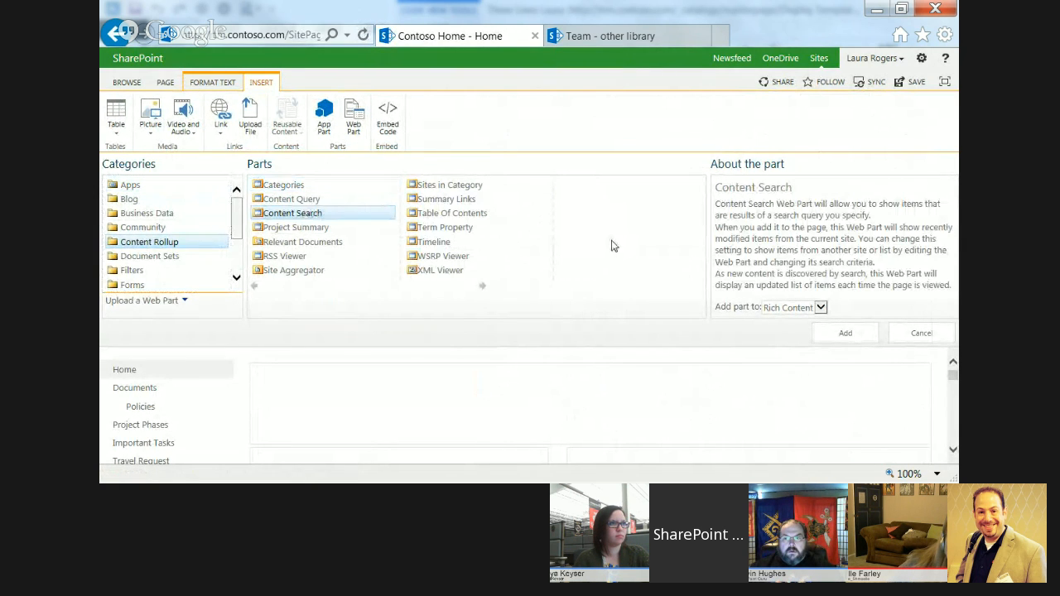
pyautogui.click(844, 333)
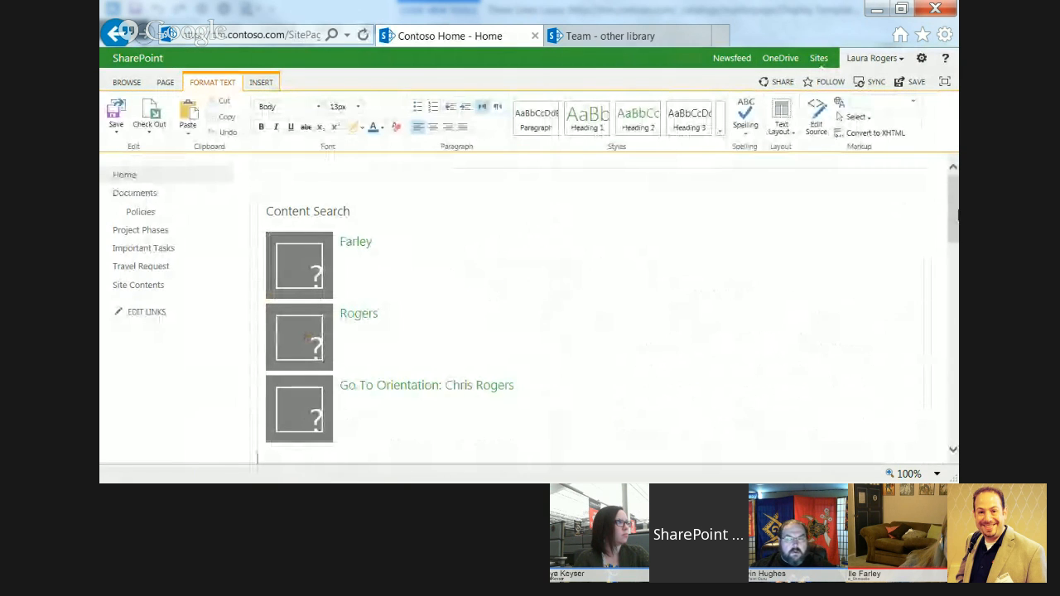
# Edit the Content Search web part and enable changing the managed property mappings for the item display template's fields.
pyautogui.click(895, 210)
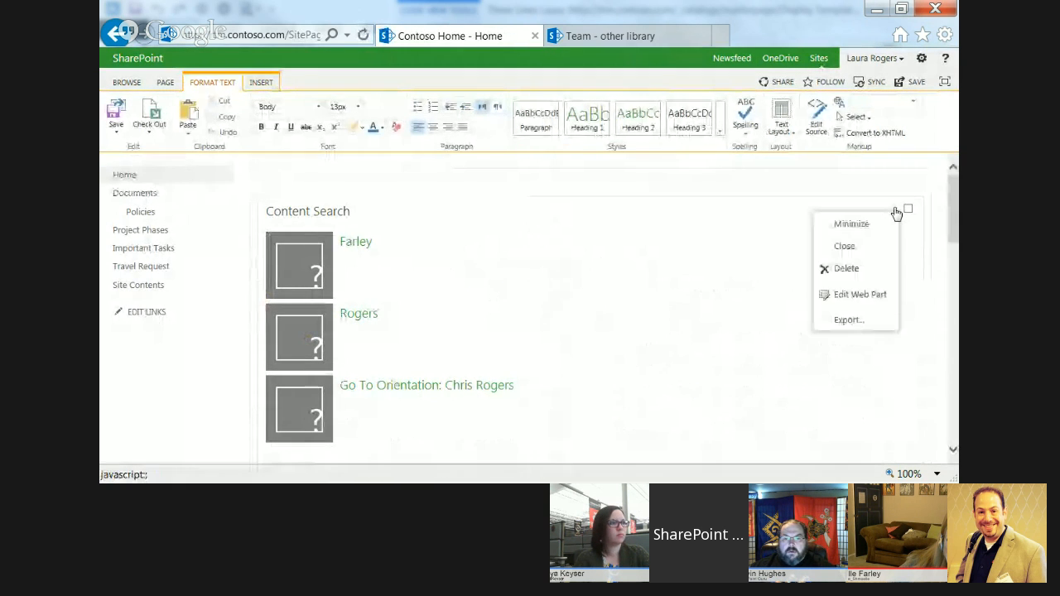
pyautogui.click(858, 293)
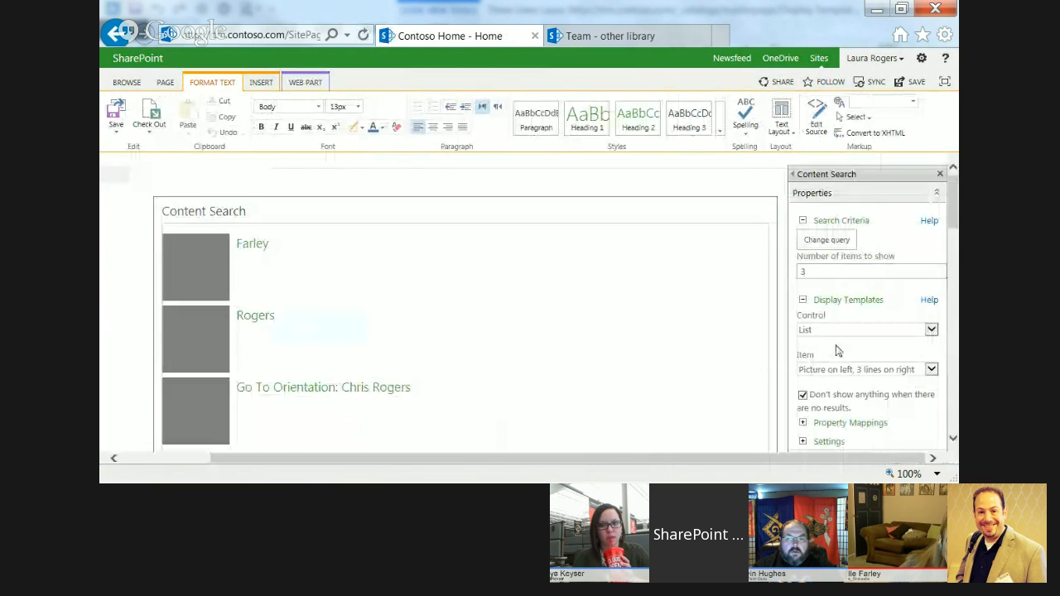
pyautogui.click(801, 422)
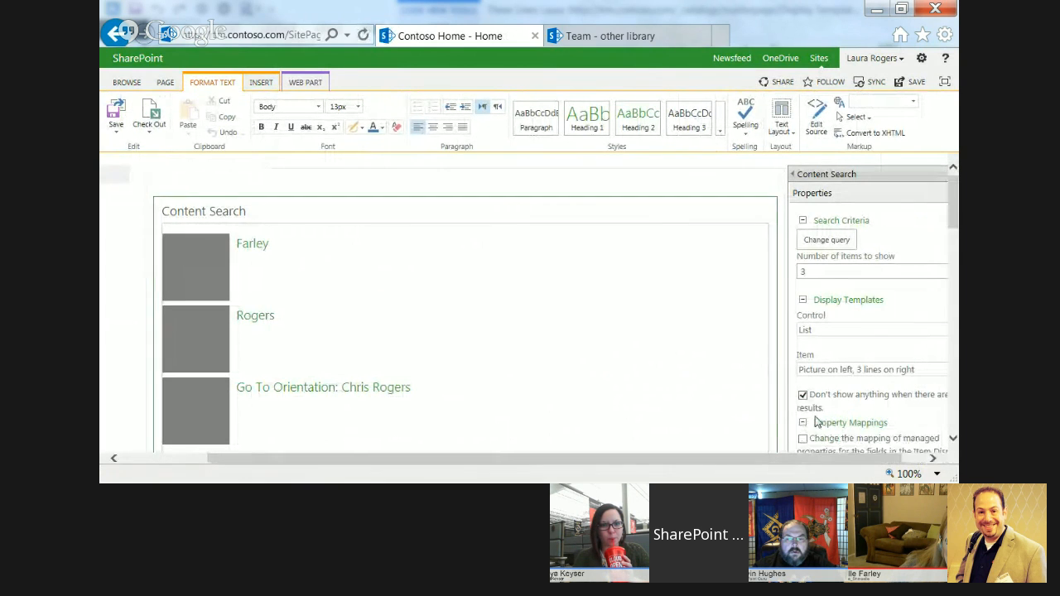
pyautogui.moveTo(951, 211); pyautogui.dragTo(954, 258)
pyautogui.click(802, 221)
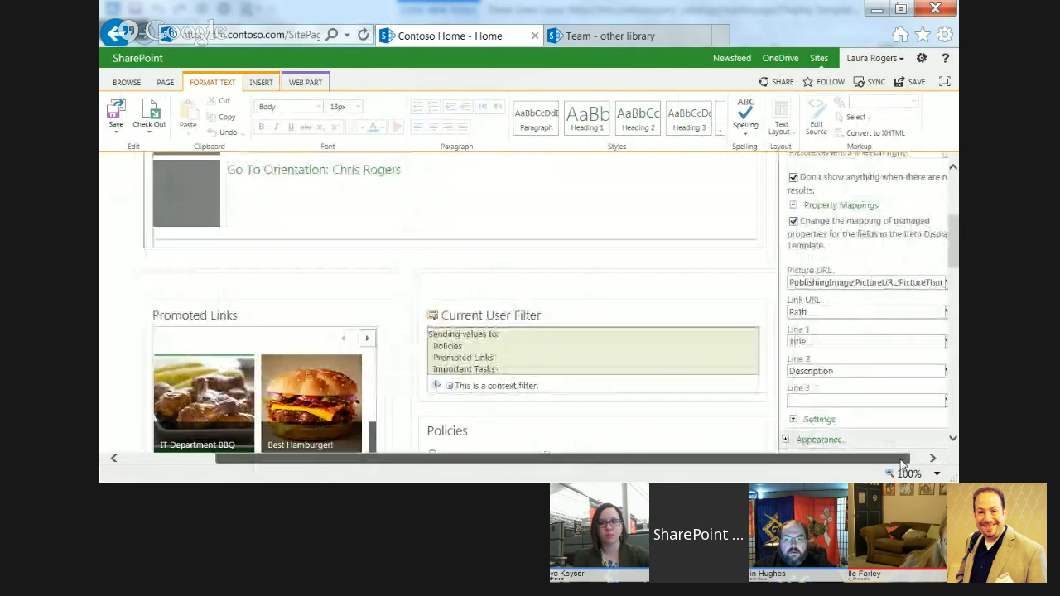
# Browse the full list of managed properties available for mapping to a line field of the Content Search web part.
pyautogui.click(931, 340)
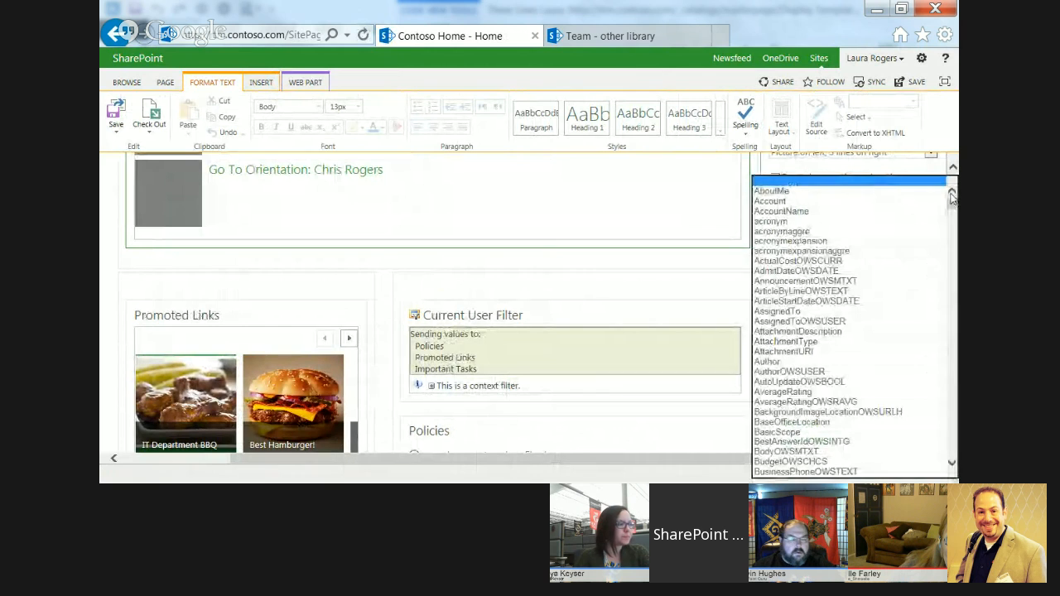
pyautogui.moveTo(951, 204); pyautogui.dragTo(952, 418)
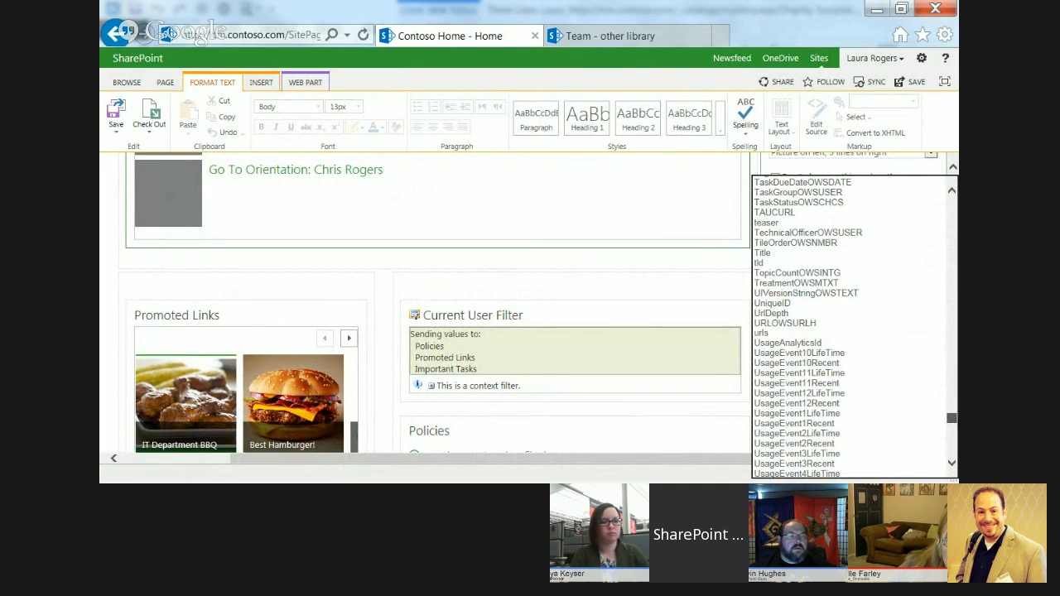
pyautogui.moveTo(952, 418); pyautogui.dragTo(952, 445)
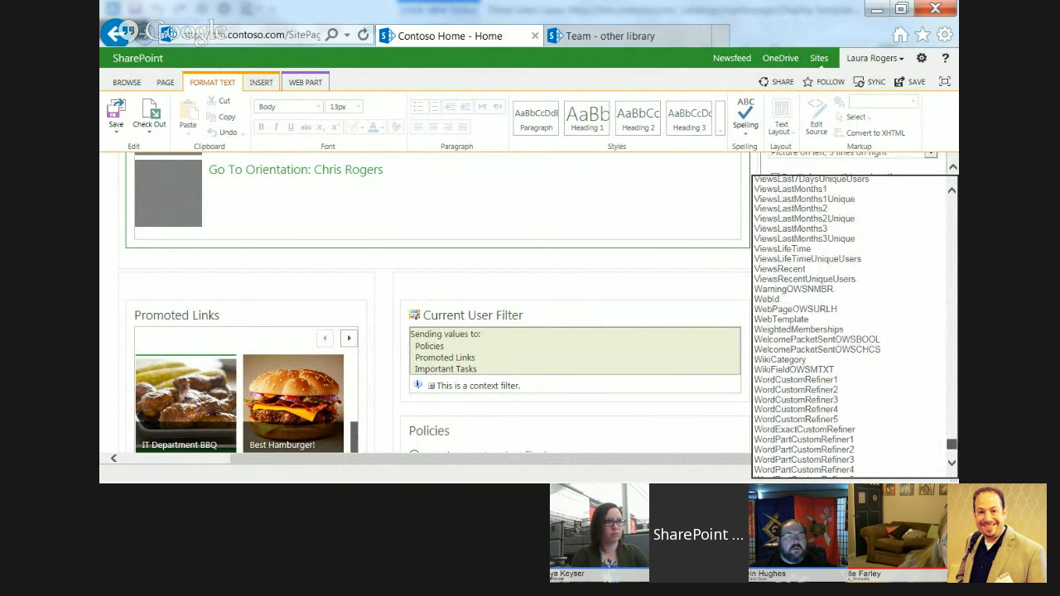
pyautogui.moveTo(952, 444); pyautogui.dragTo(953, 201)
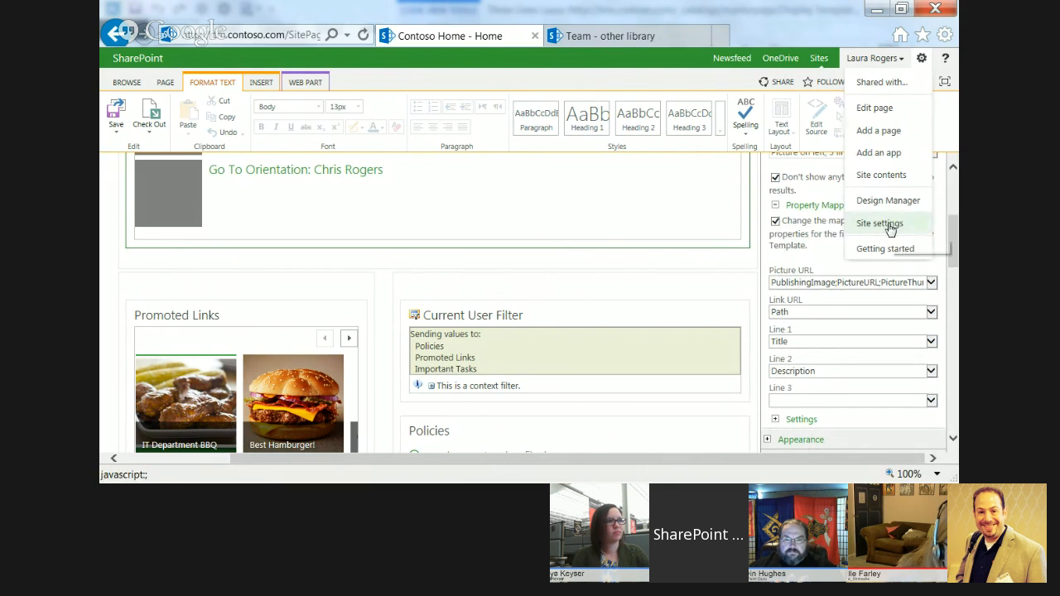
# Go to the site settings and open the Search Schema under Site Collection Administration.
pyautogui.click(890, 226)
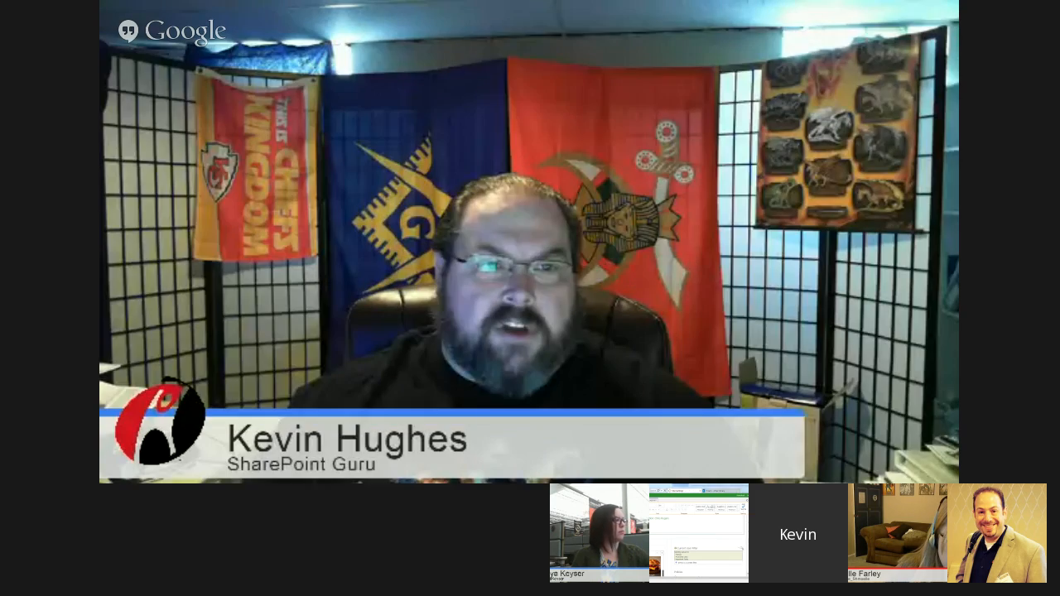
pyautogui.scroll(-3, 634, 344)
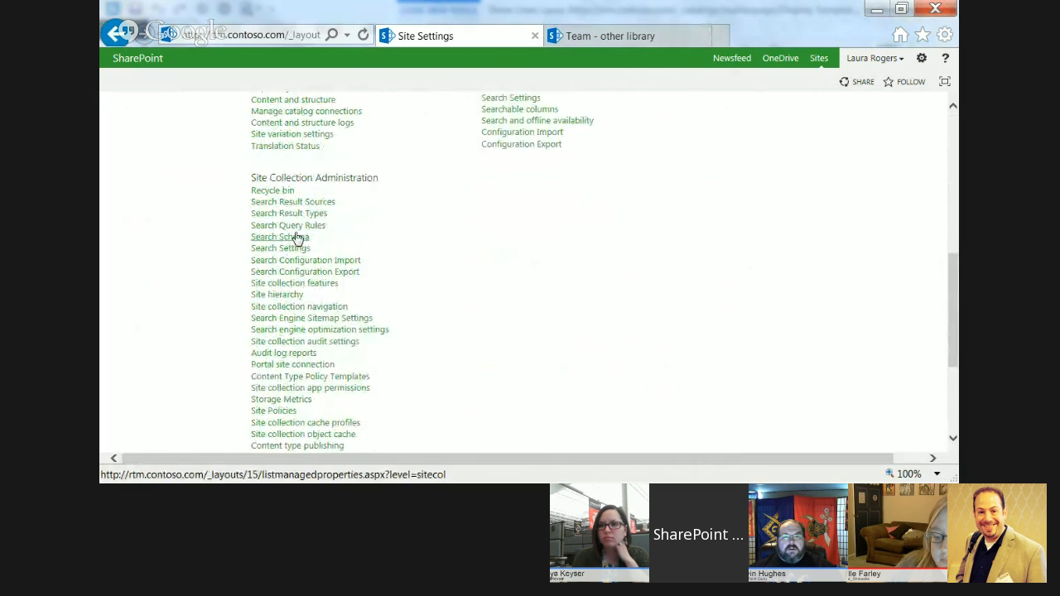
pyautogui.click(296, 238)
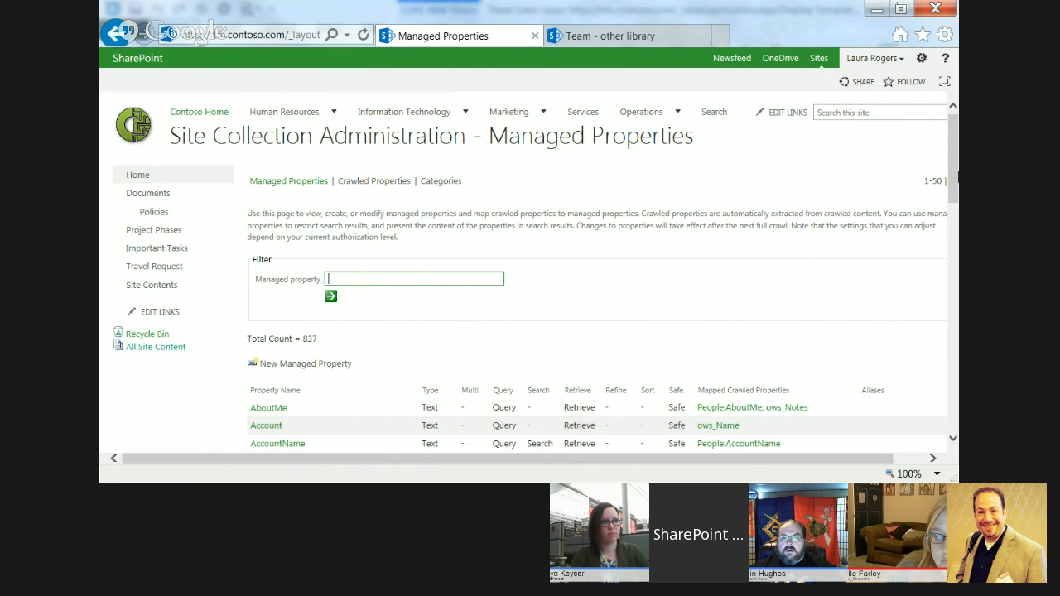
# Start a new managed property from the Managed Properties page and examine the settings on its form.
pyautogui.moveTo(951, 134)
pyautogui.mouseDown()
pyautogui.moveTo(957, 286)
pyautogui.moveTo(955, 129)
pyautogui.mouseUp()
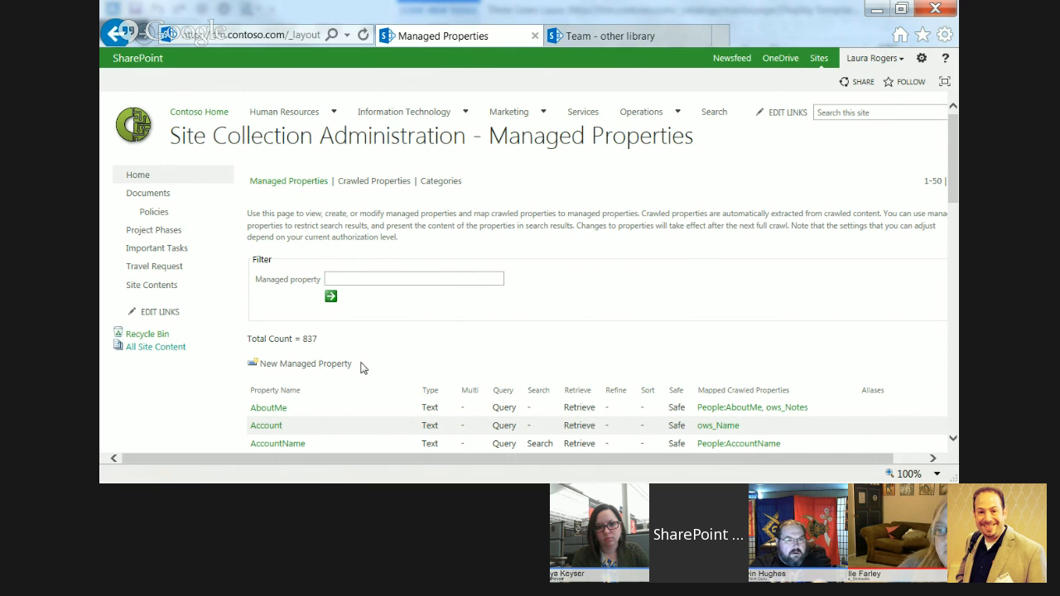
pyautogui.click(303, 364)
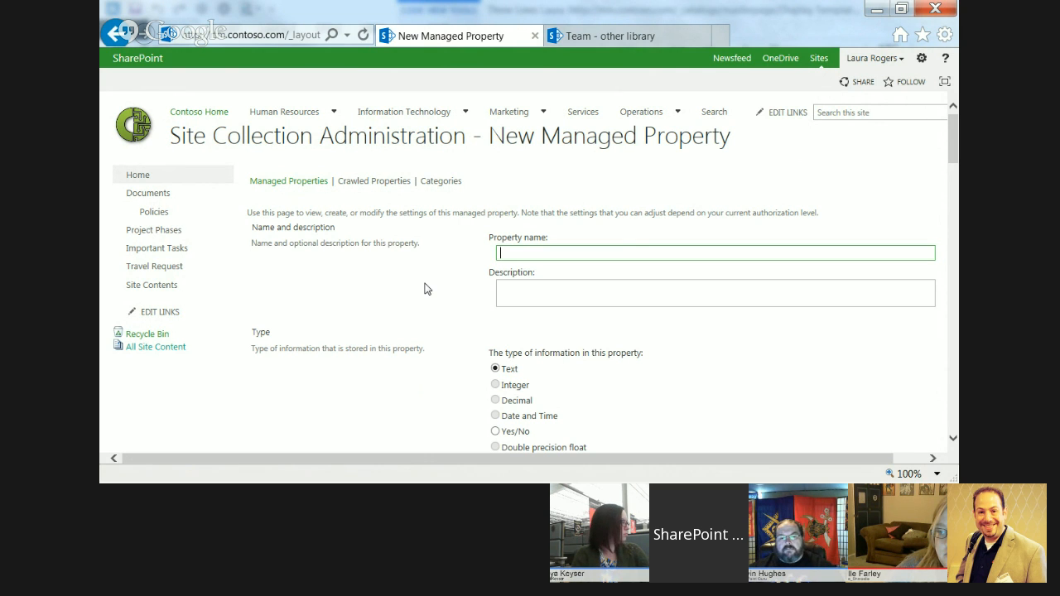
pyautogui.moveTo(955, 134); pyautogui.dragTo(955, 303)
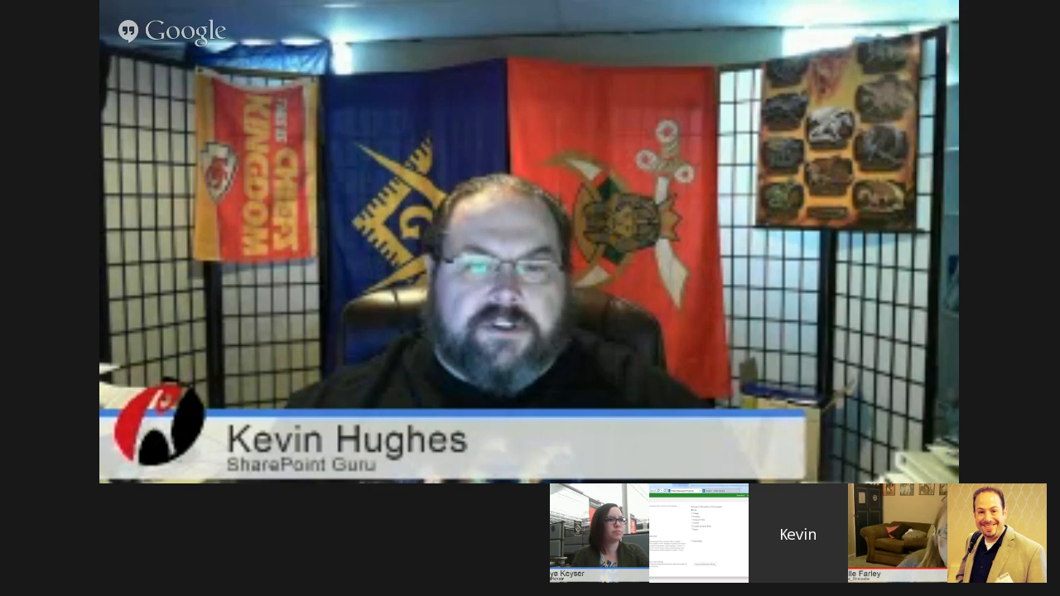
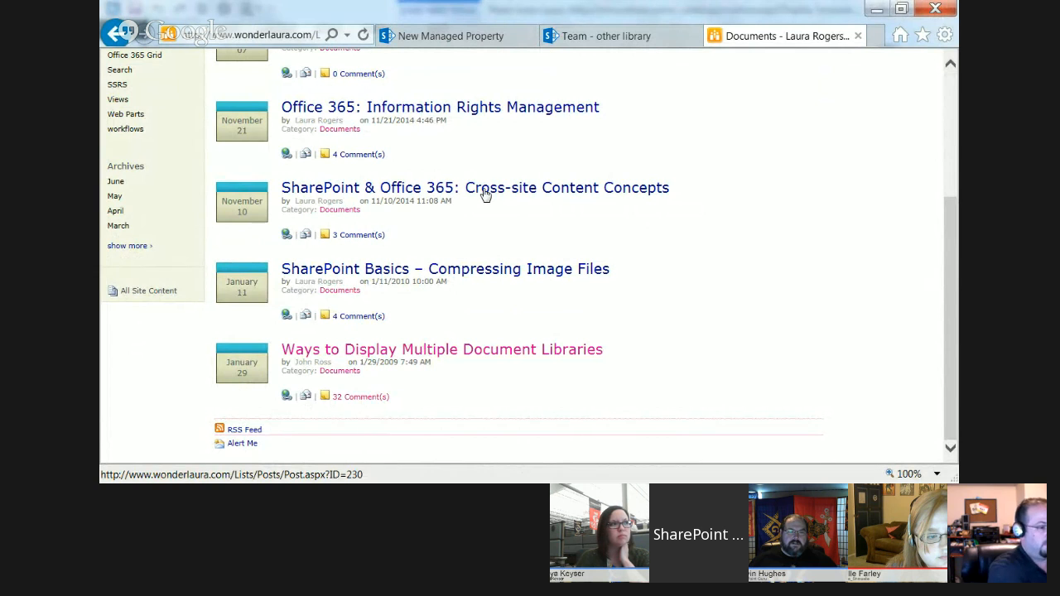
# Open the blog post "SharePoint & Office 365: Cross-site Content Concepts", review its sections through Publishing Pages Approval, and return to the team site's other library page.
pyautogui.click(485, 193)
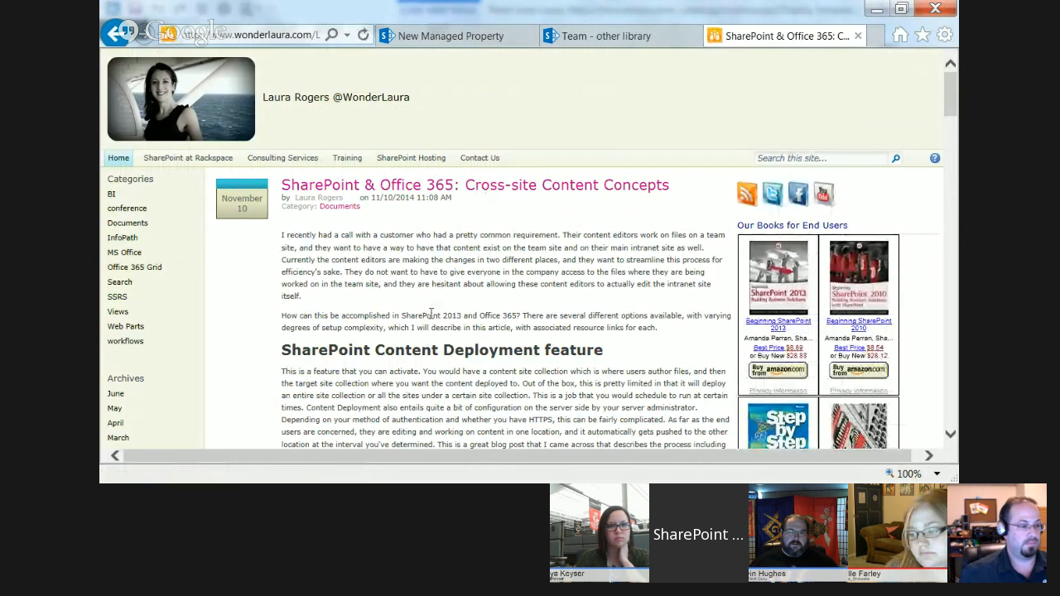
pyautogui.moveTo(950, 91); pyautogui.dragTo(952, 114)
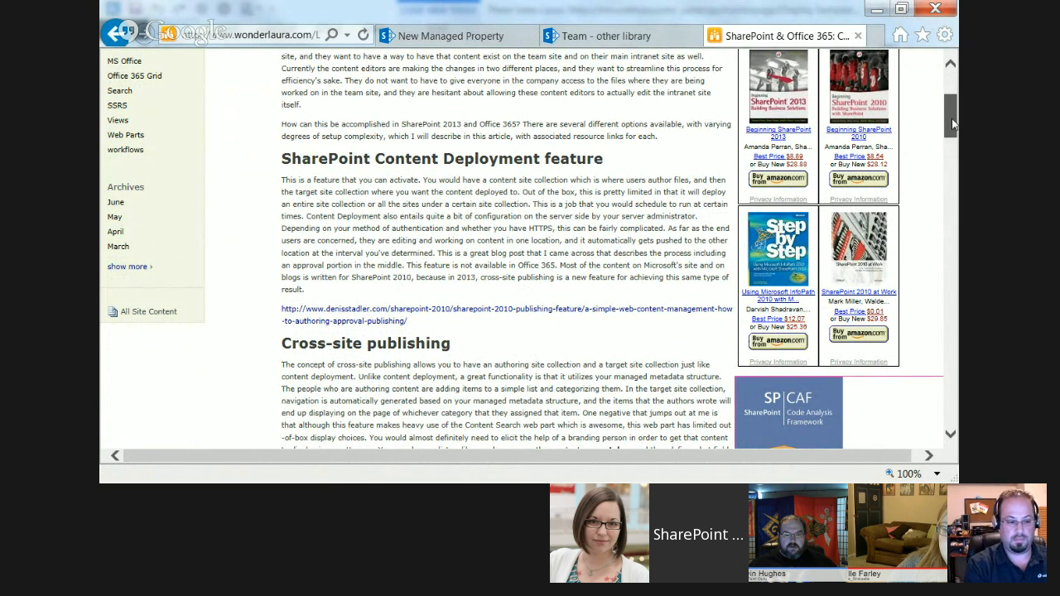
pyautogui.moveTo(951, 119); pyautogui.dragTo(953, 143)
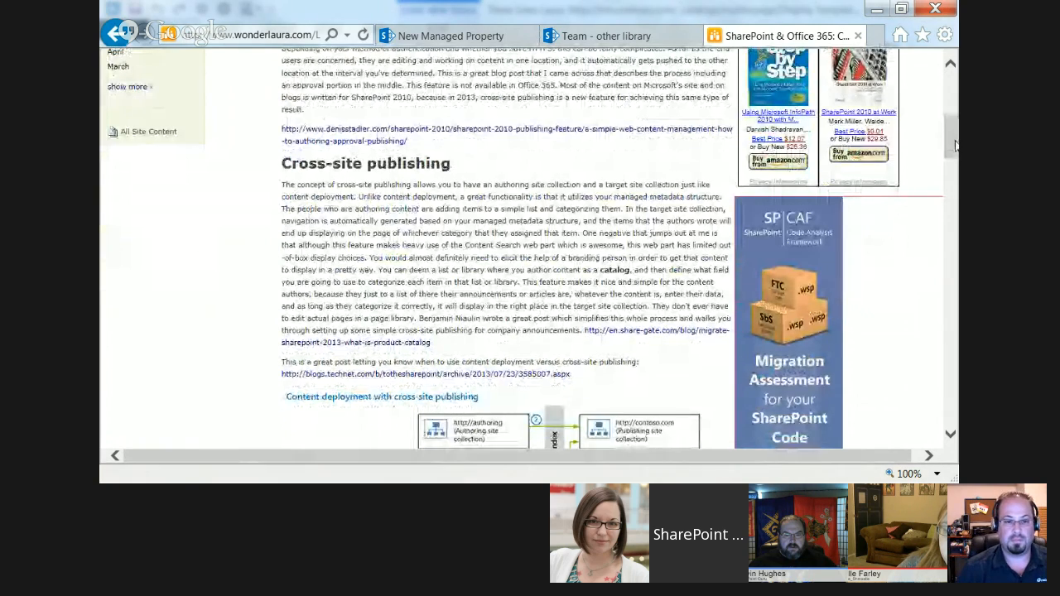
pyautogui.moveTo(955, 140); pyautogui.dragTo(955, 157)
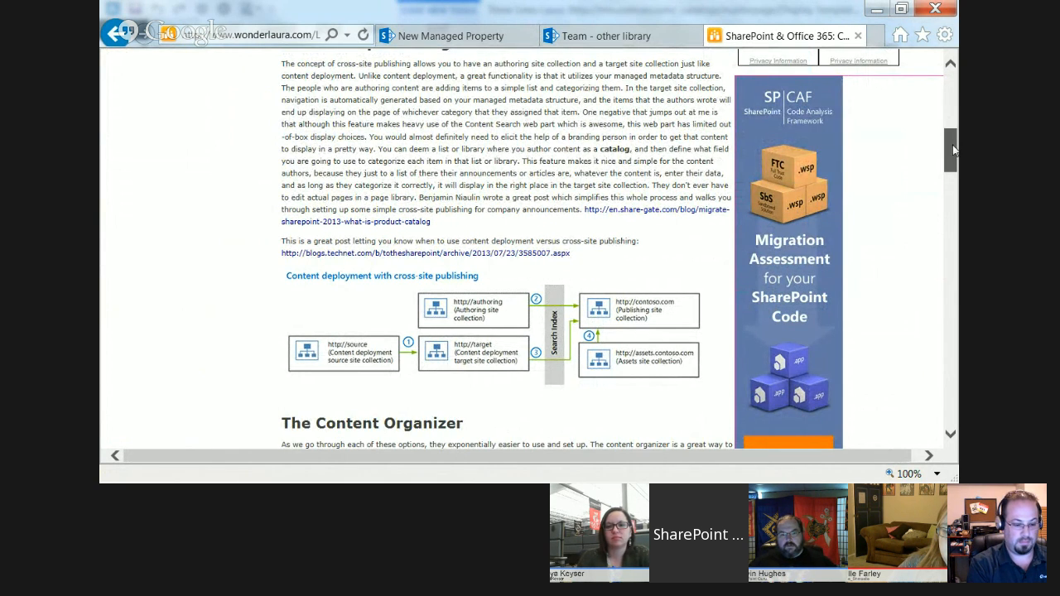
pyautogui.moveTo(952, 143); pyautogui.dragTo(952, 298)
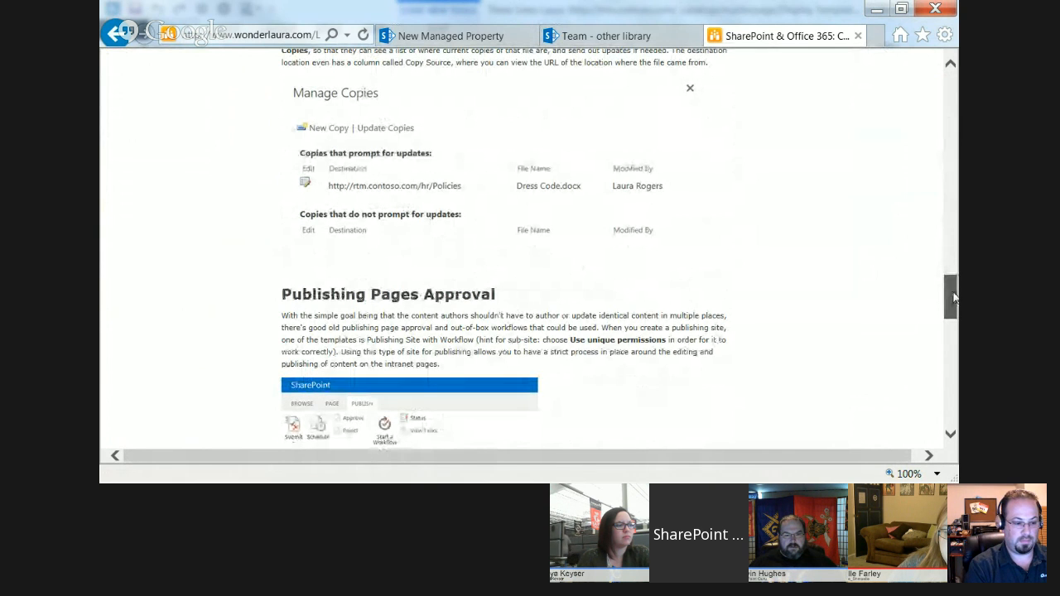
pyautogui.moveTo(954, 298); pyautogui.dragTo(951, 79)
pyautogui.click(687, 37)
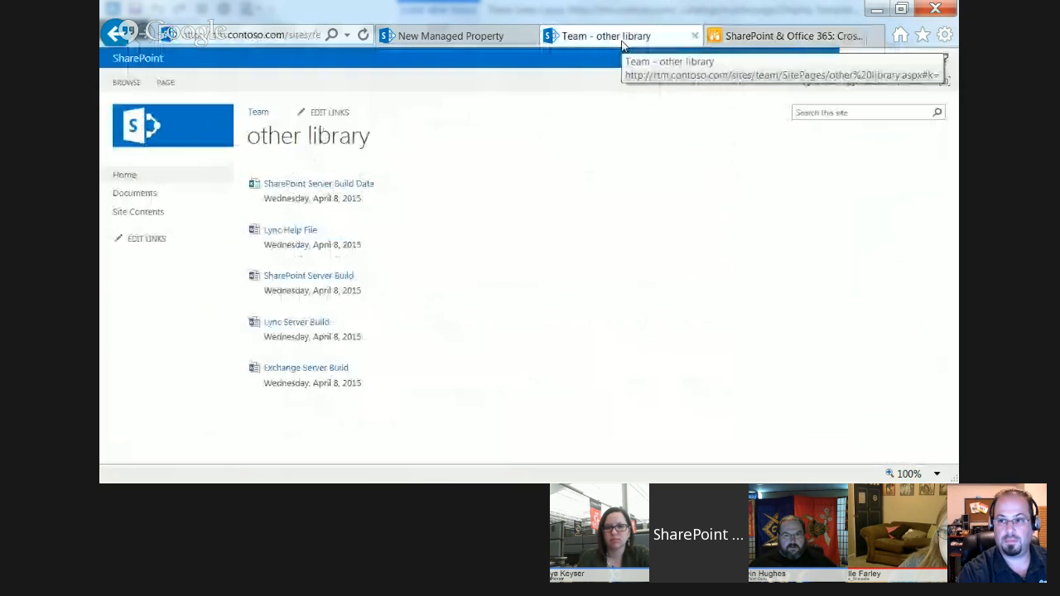